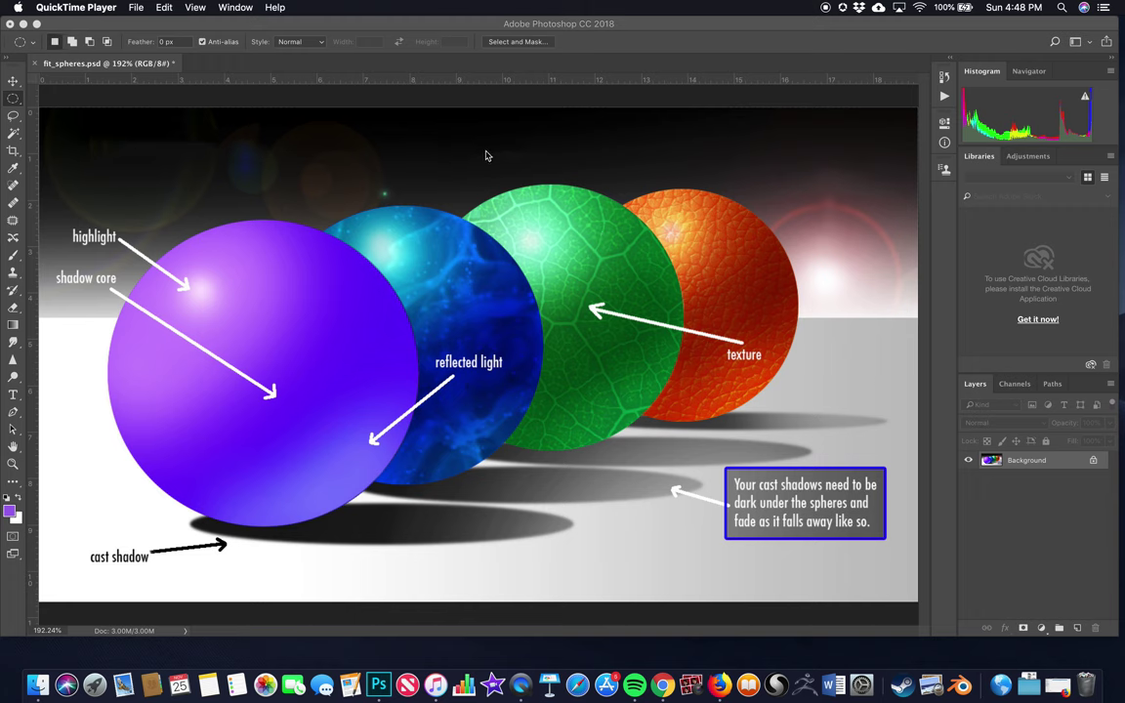
- Create a new print document from the Letter preset in landscape orientation, 300 ppi, RGB Color, with a white background
left_click(136, 31)
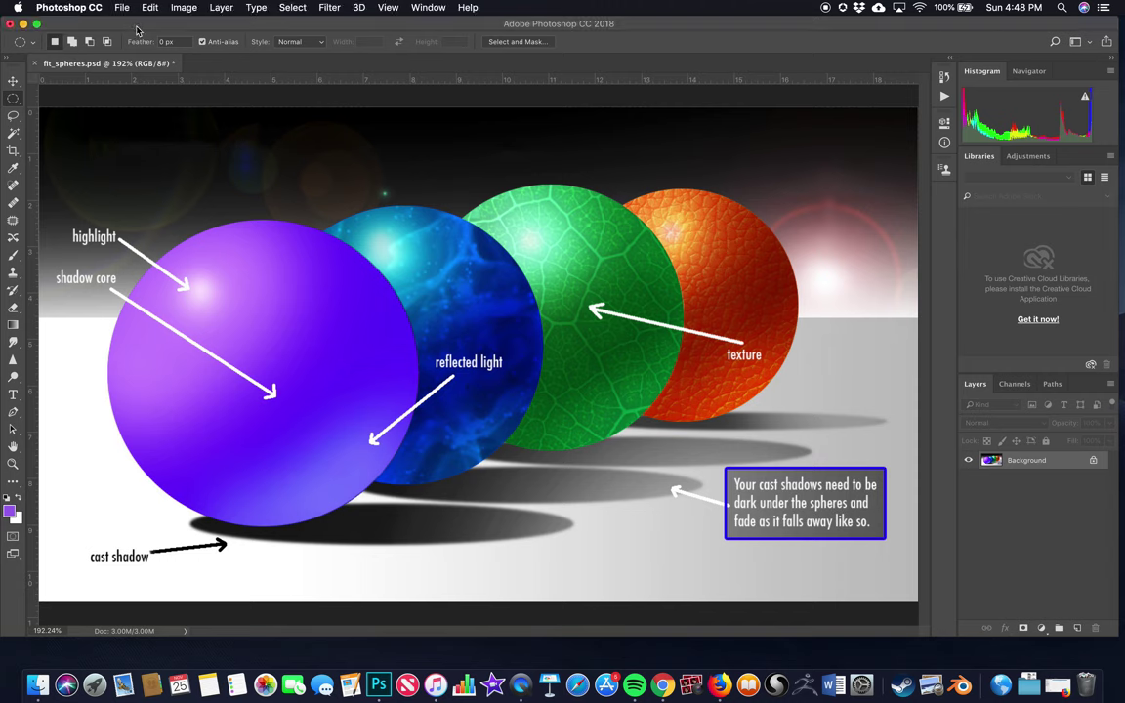
left_click(121, 7)
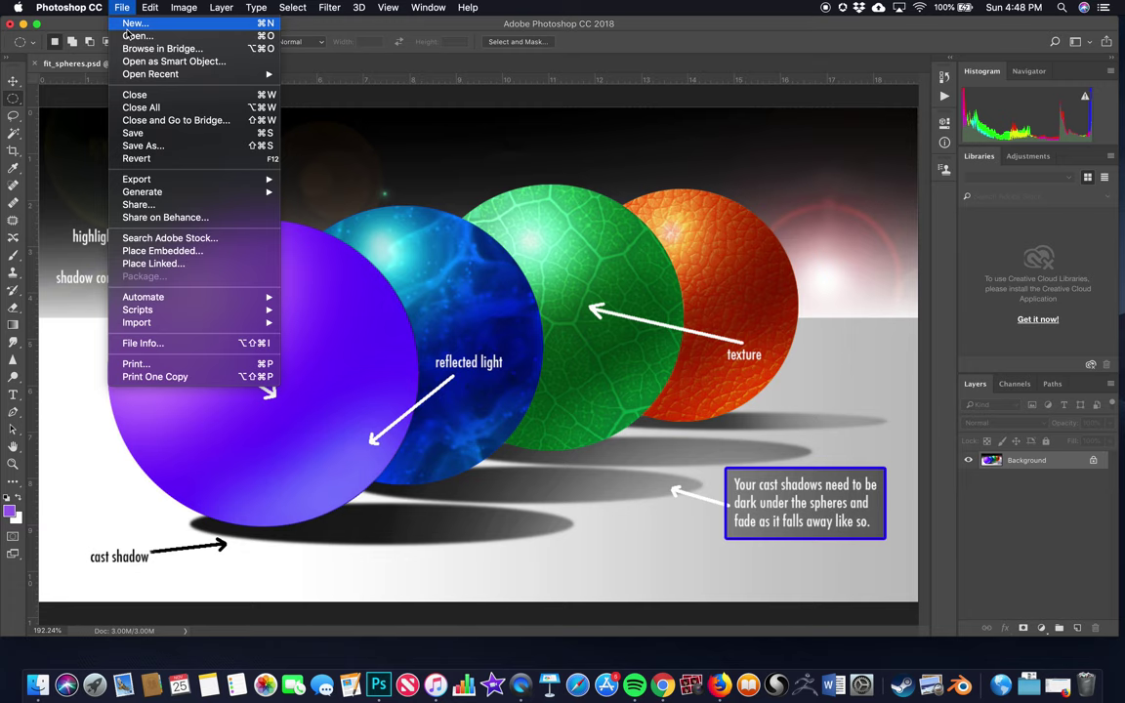
left_click(126, 29)
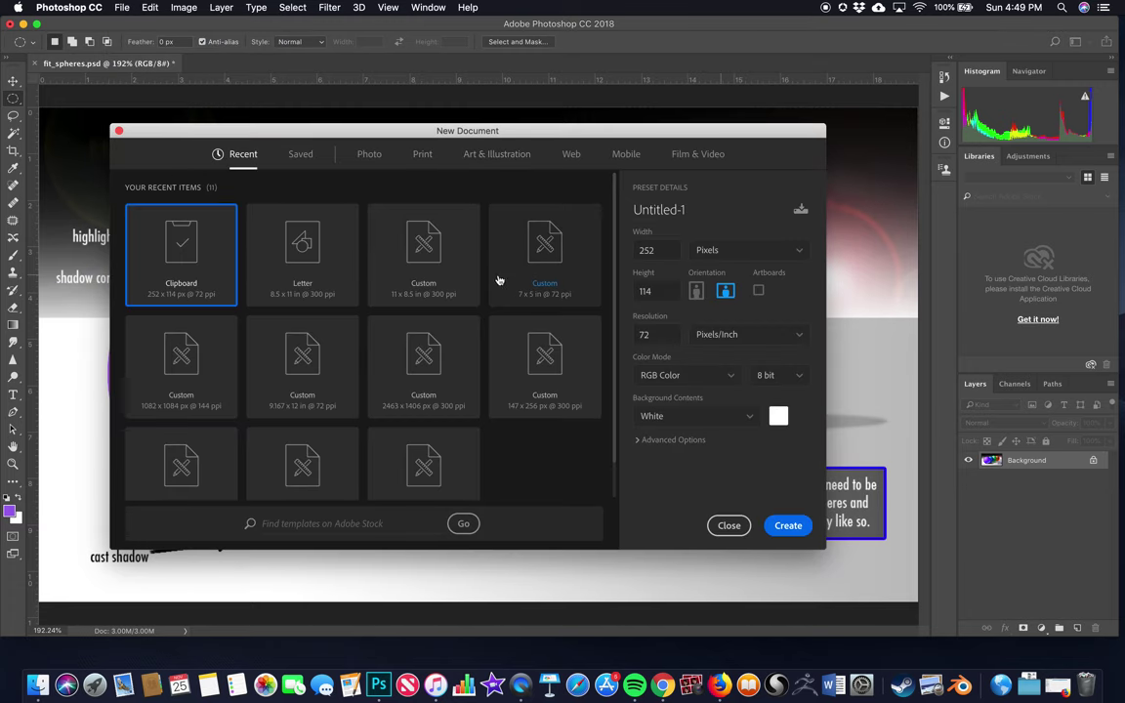
left_click(422, 154)
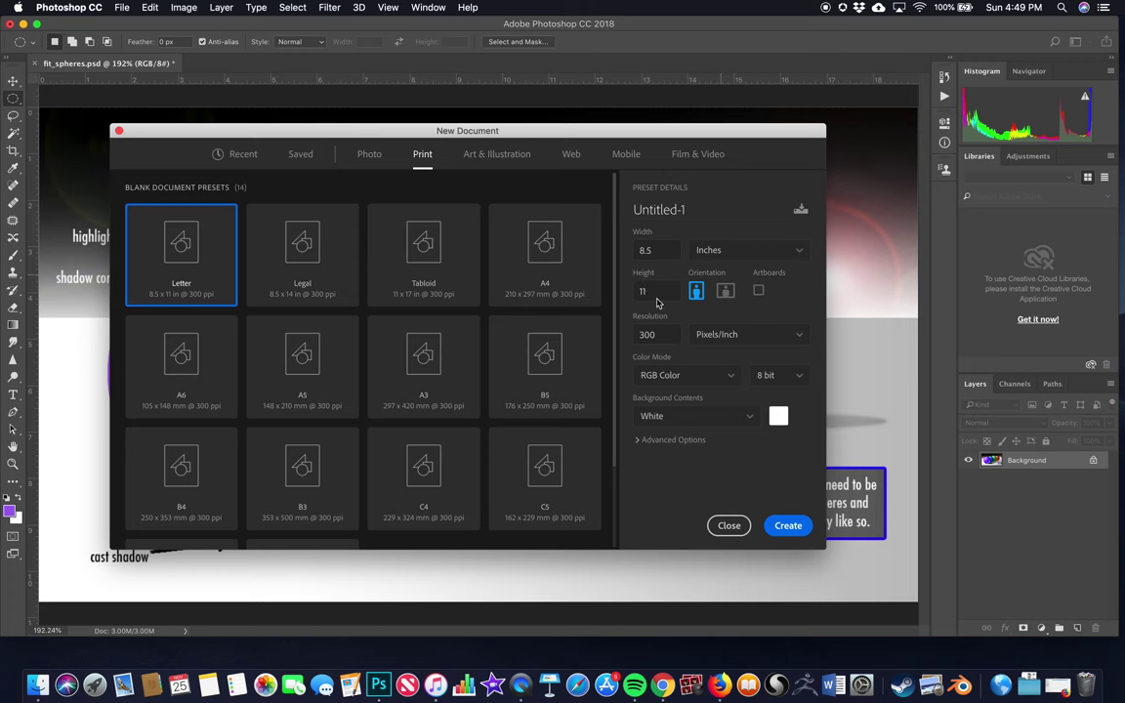
left_click(725, 292)
left_click(787, 525)
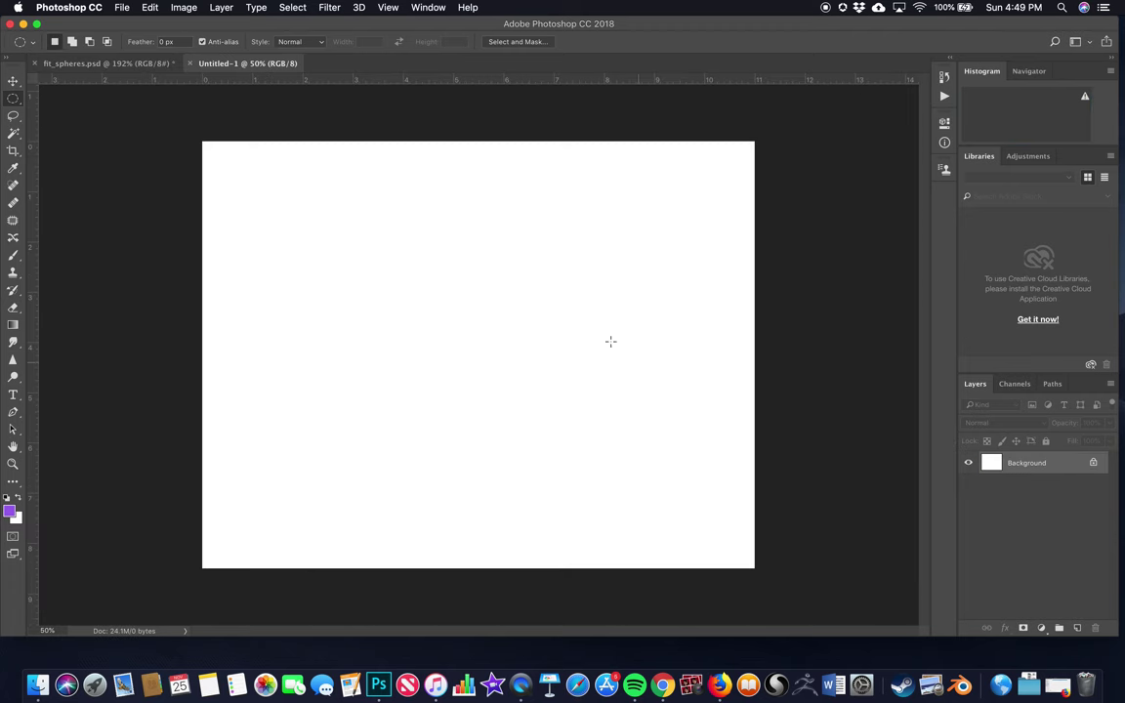
- Switch to the Painting workspace and reset it to its default layout
scroll(617, 180, "up", 2)
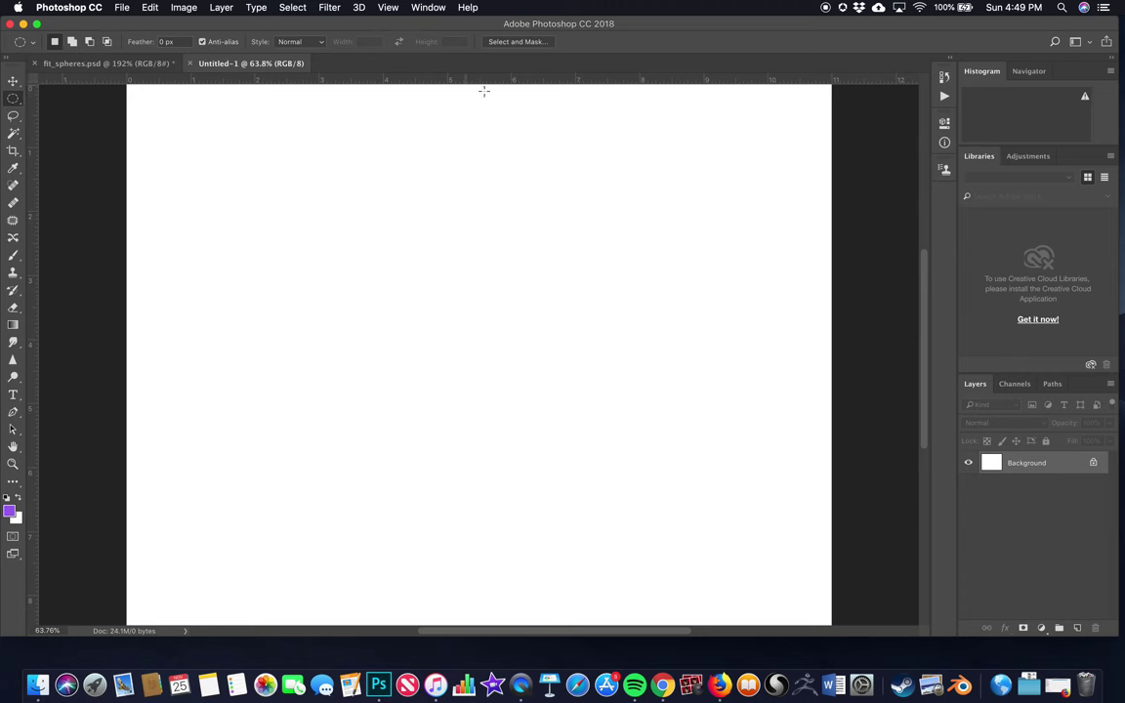
left_click(427, 9)
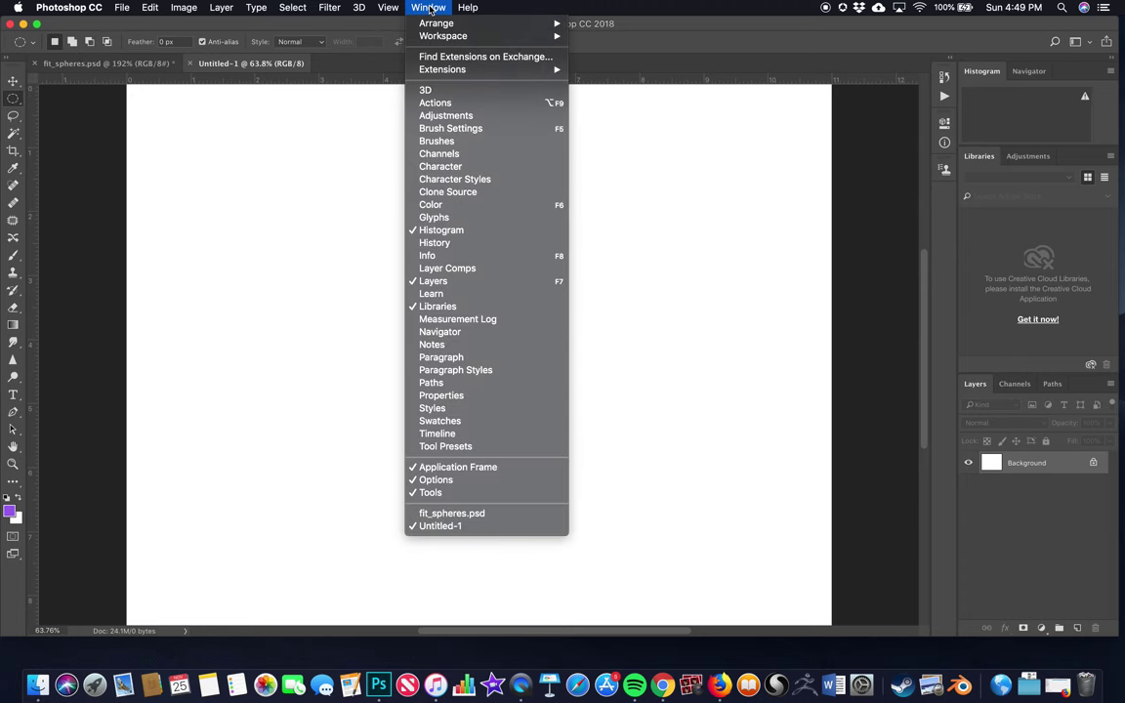
mouse_move(431, 39)
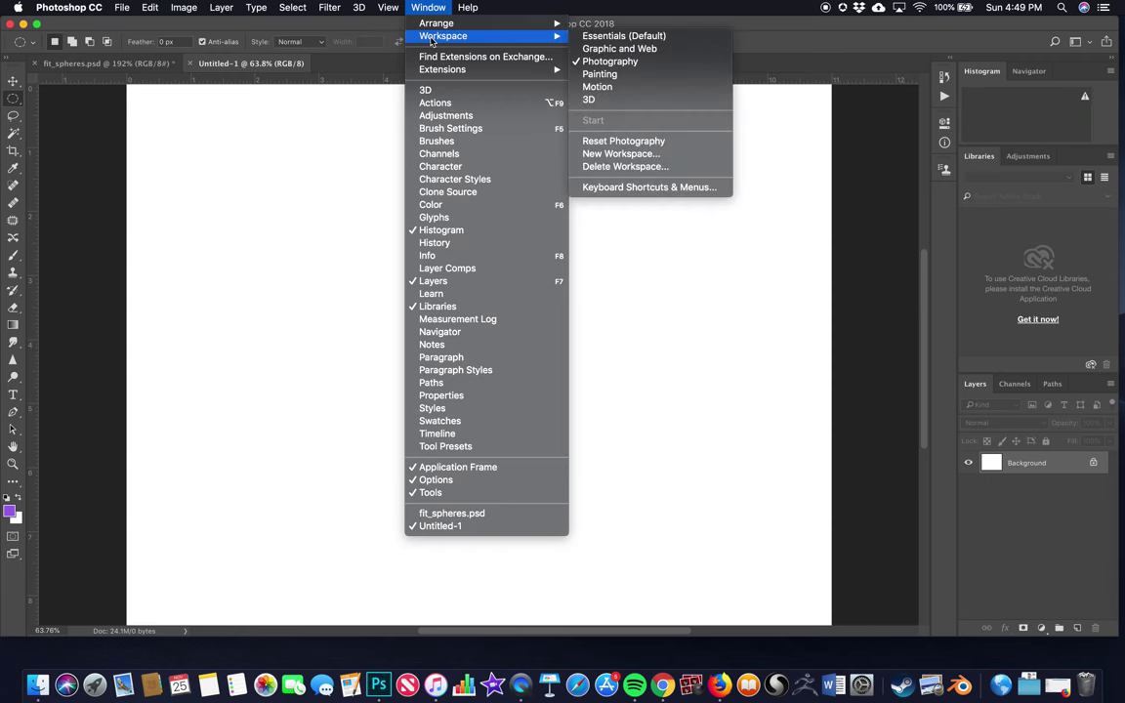
left_click(595, 75)
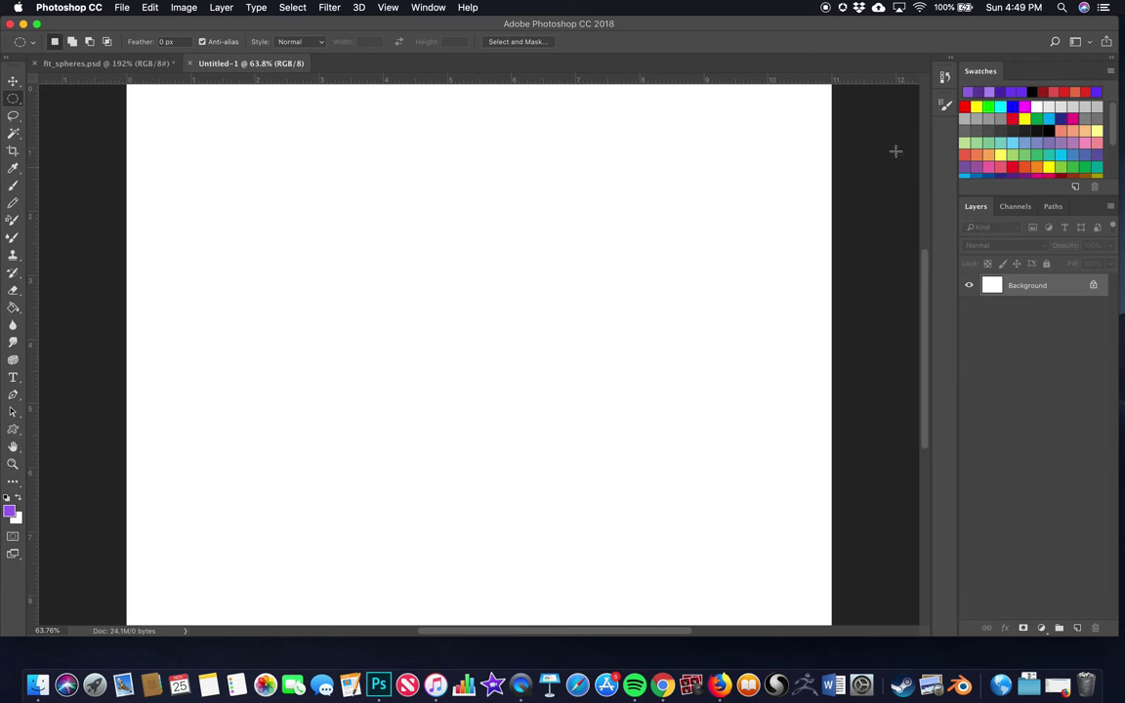
left_click(428, 7)
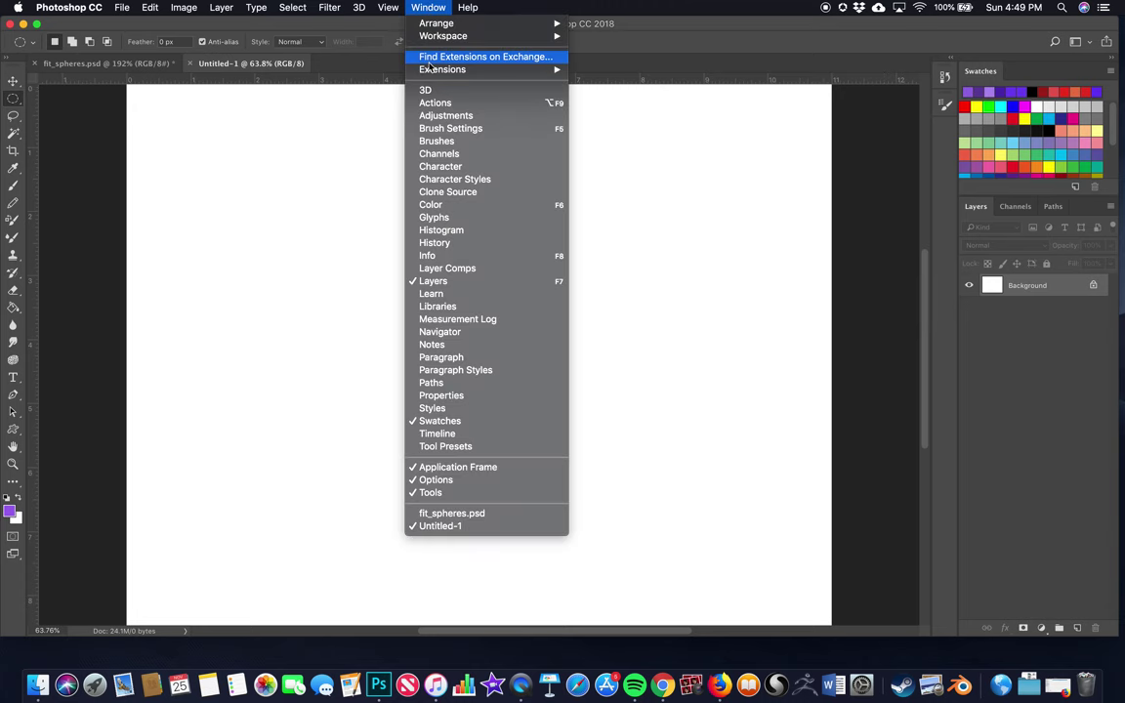
mouse_move(452, 36)
left_click(619, 147)
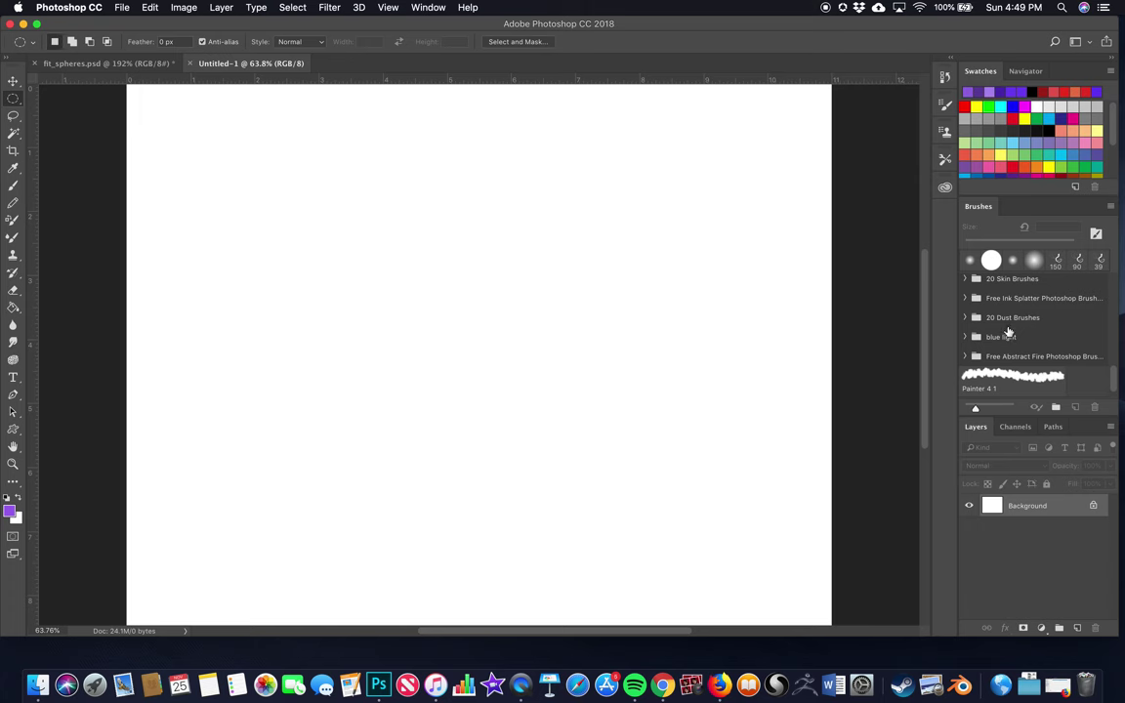
- Close the Brushes panel and the collapsed Clone Source, Tool Presets and Libraries panels, keeping History and Brush Settings
right_click(979, 209)
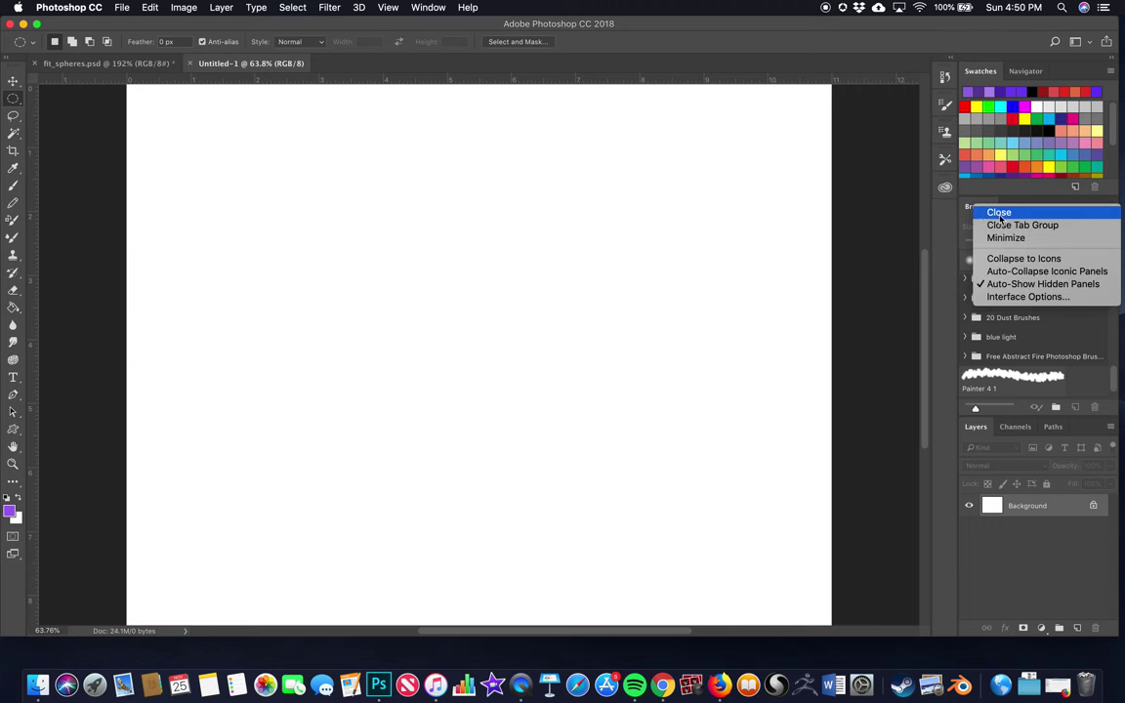
left_click(998, 213)
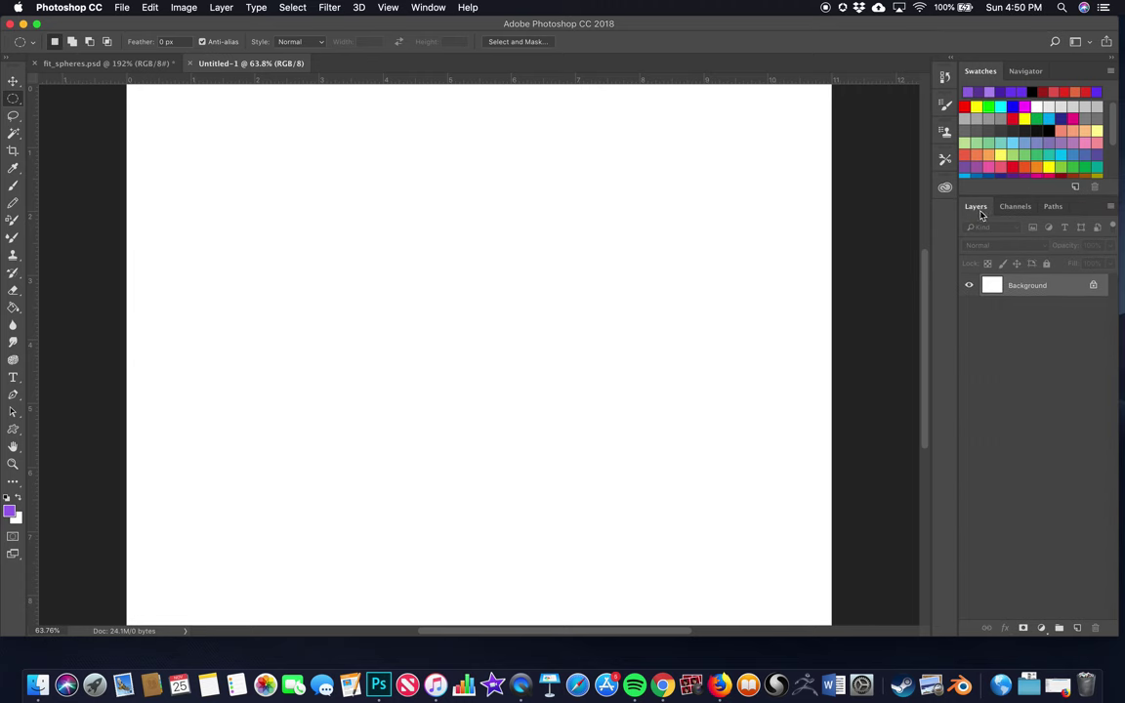
right_click(945, 134)
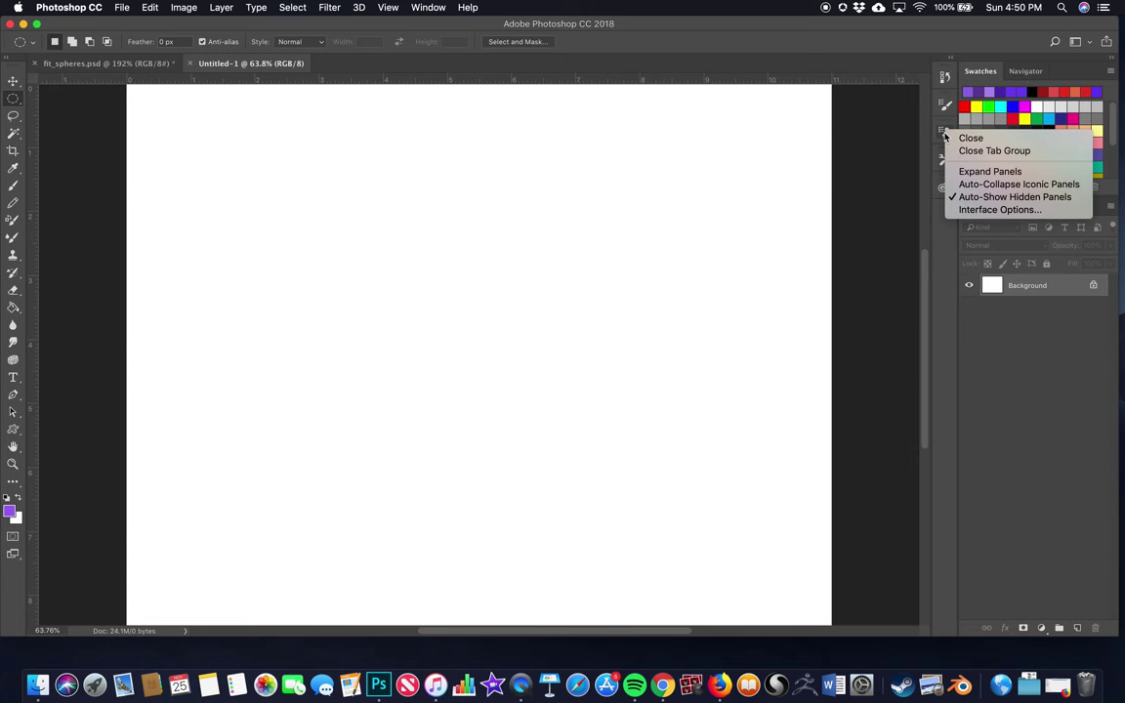
left_click(949, 139)
right_click(946, 135)
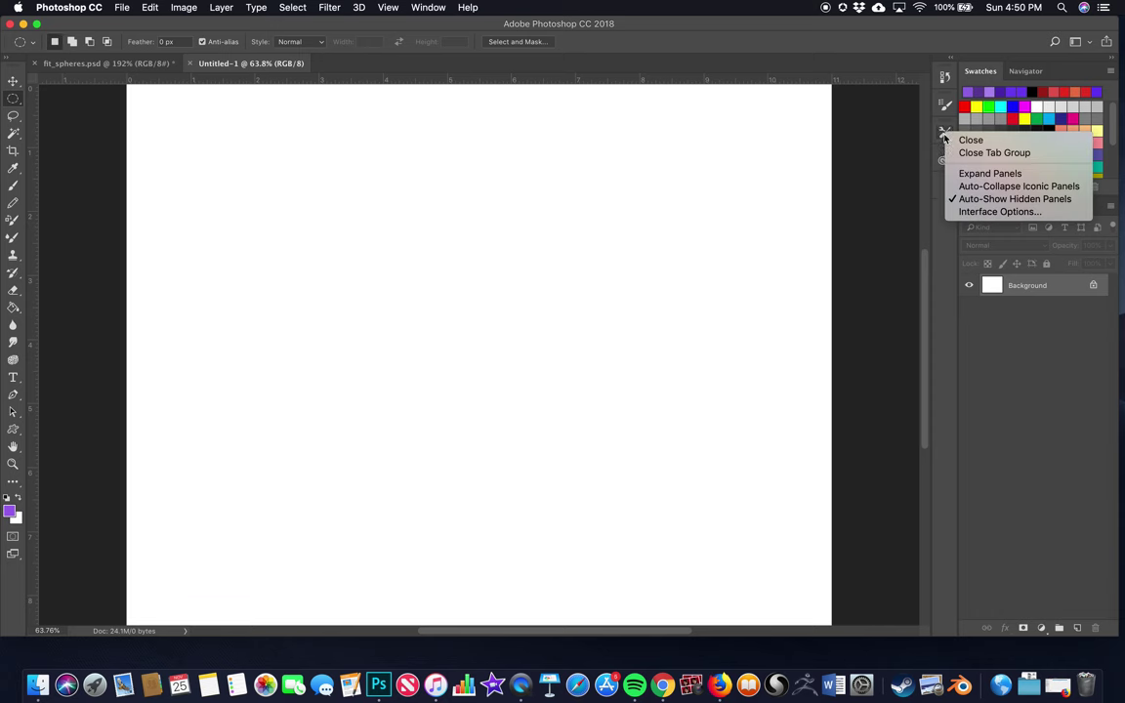
left_click(962, 147)
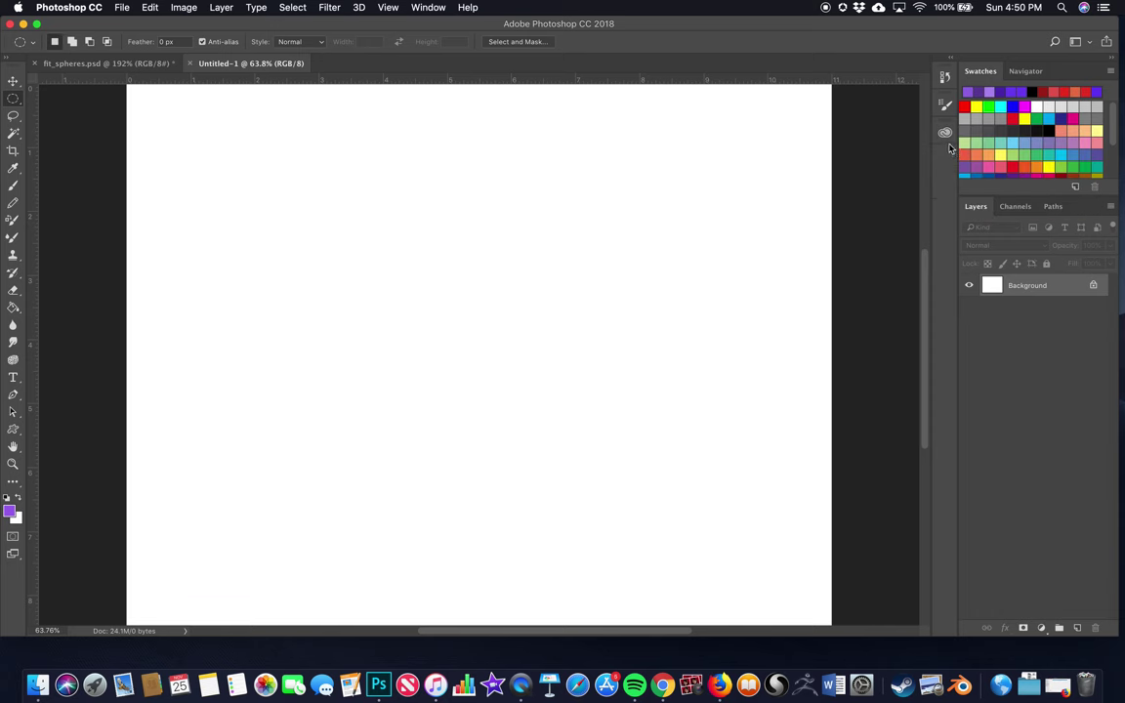
right_click(946, 134)
left_click(966, 142)
key("F5")
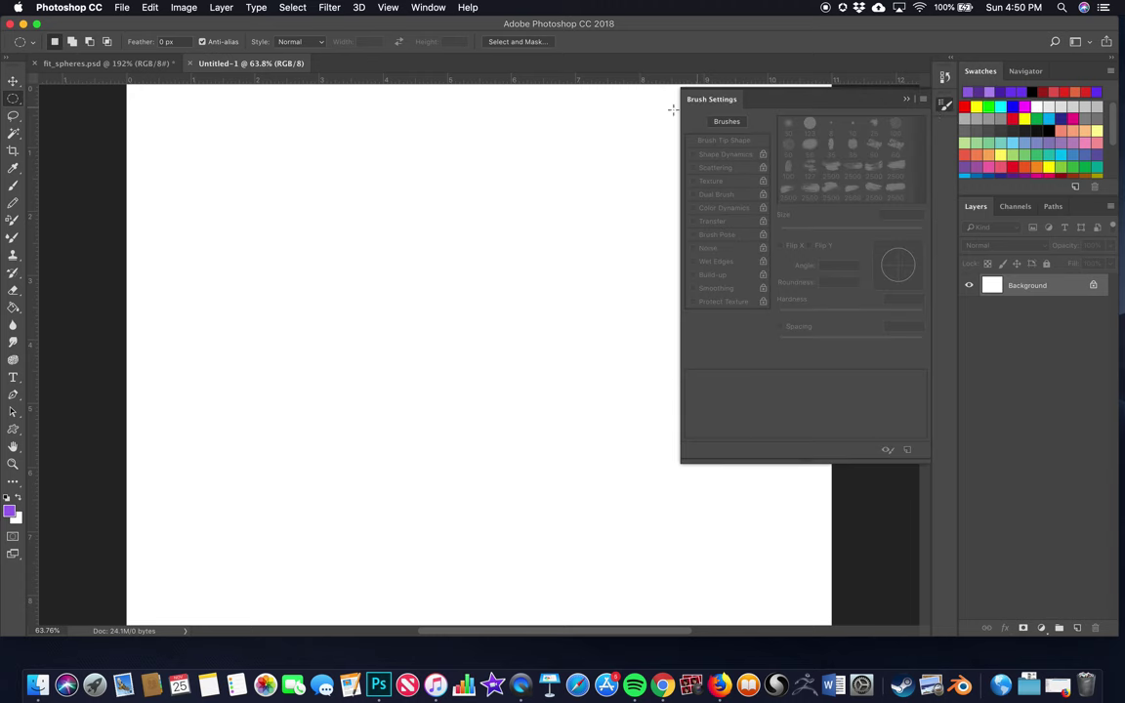
left_click(945, 77)
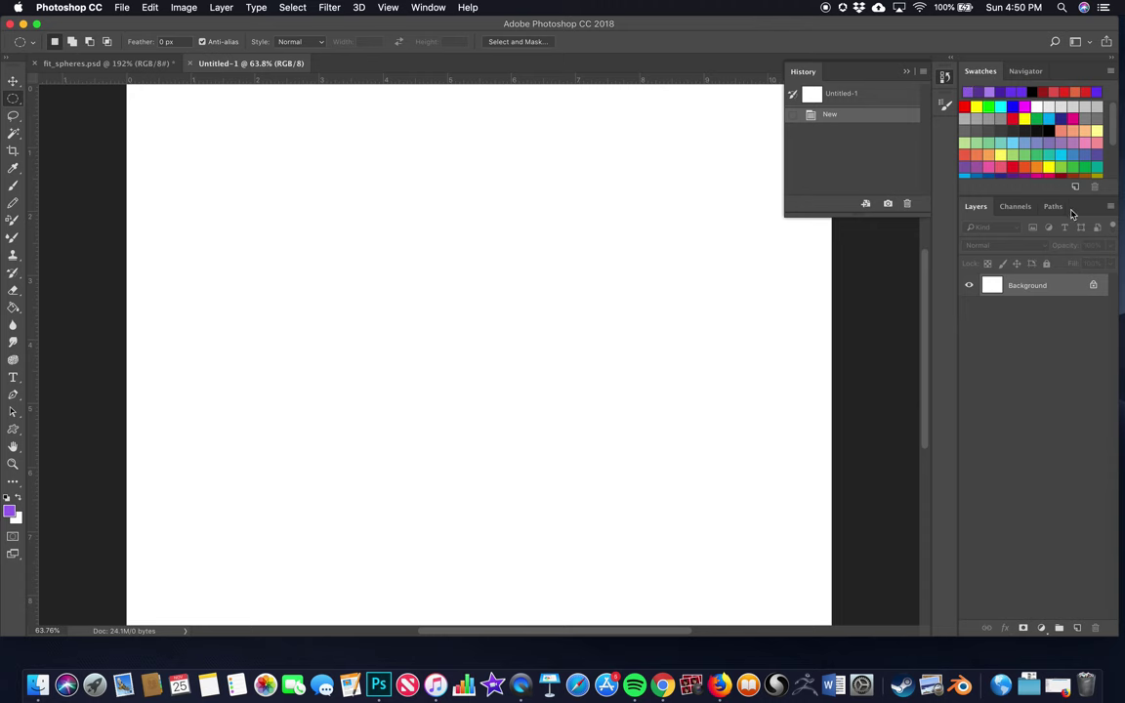
left_click(976, 252)
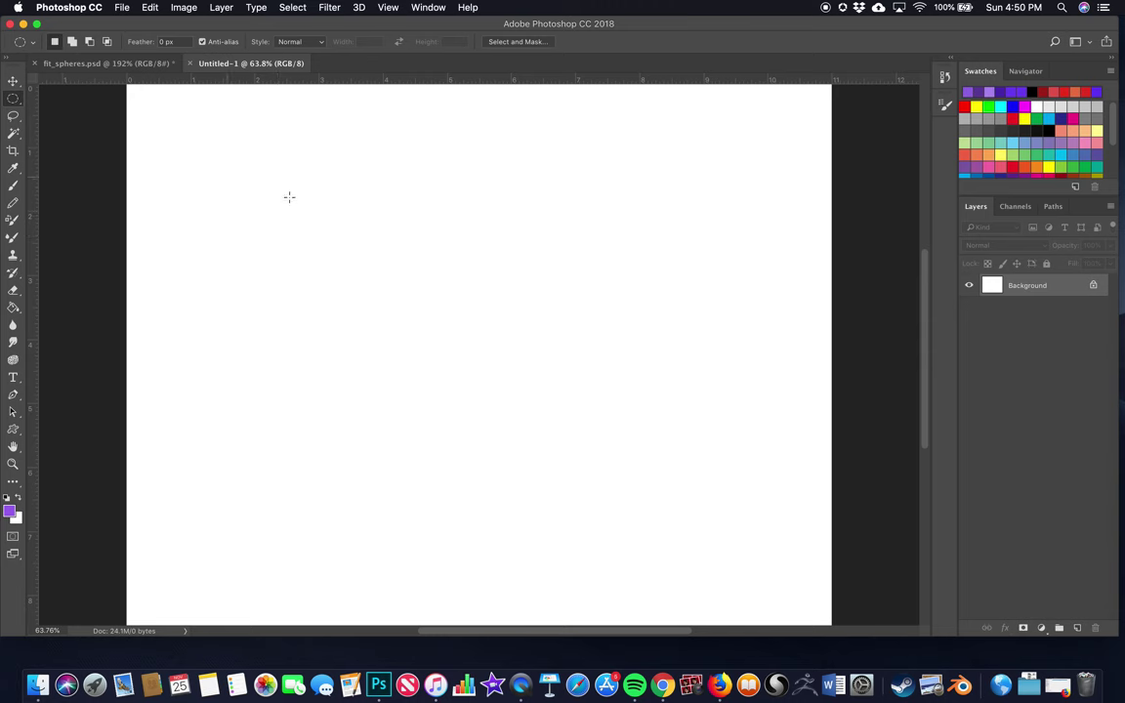
- Draw a perfectly circular selection about 5 inches across and position it in the left half of the canvas
left_click_drag(260, 208, 687, 450)
left_click(403, 170)
left_click_drag(293, 197, 703, 515)
left_click_drag(493, 333, 447, 337)
- Add a new empty layer above the Background layer
right_click(1086, 684)
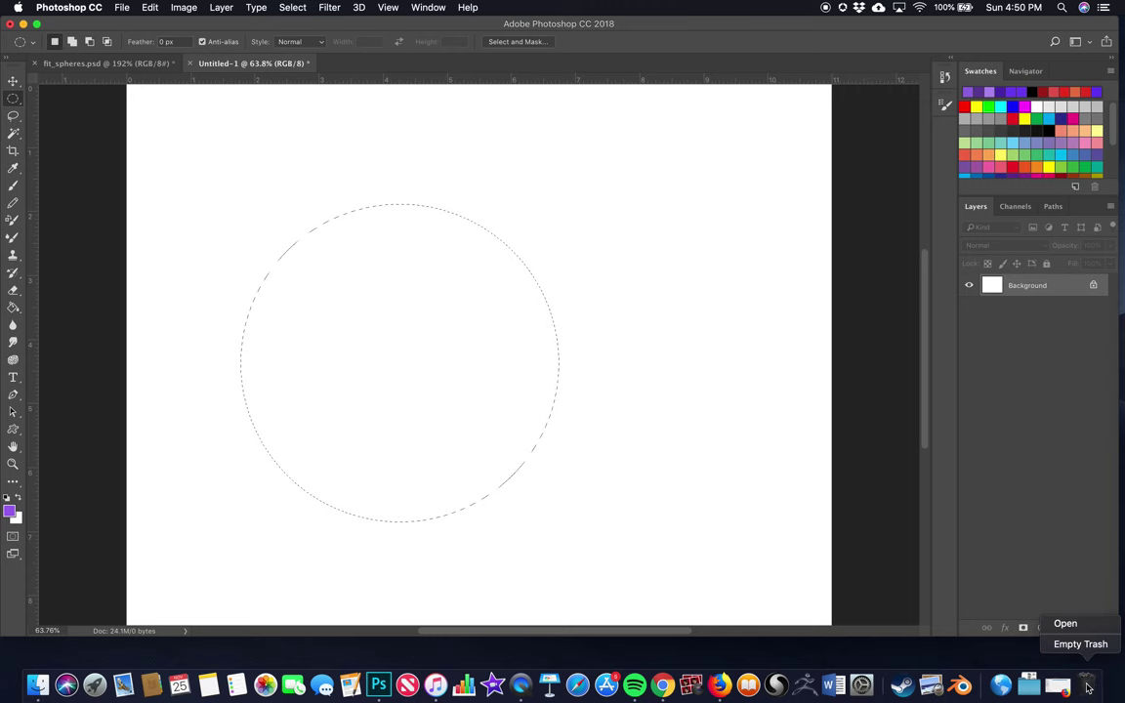
left_click(1093, 445)
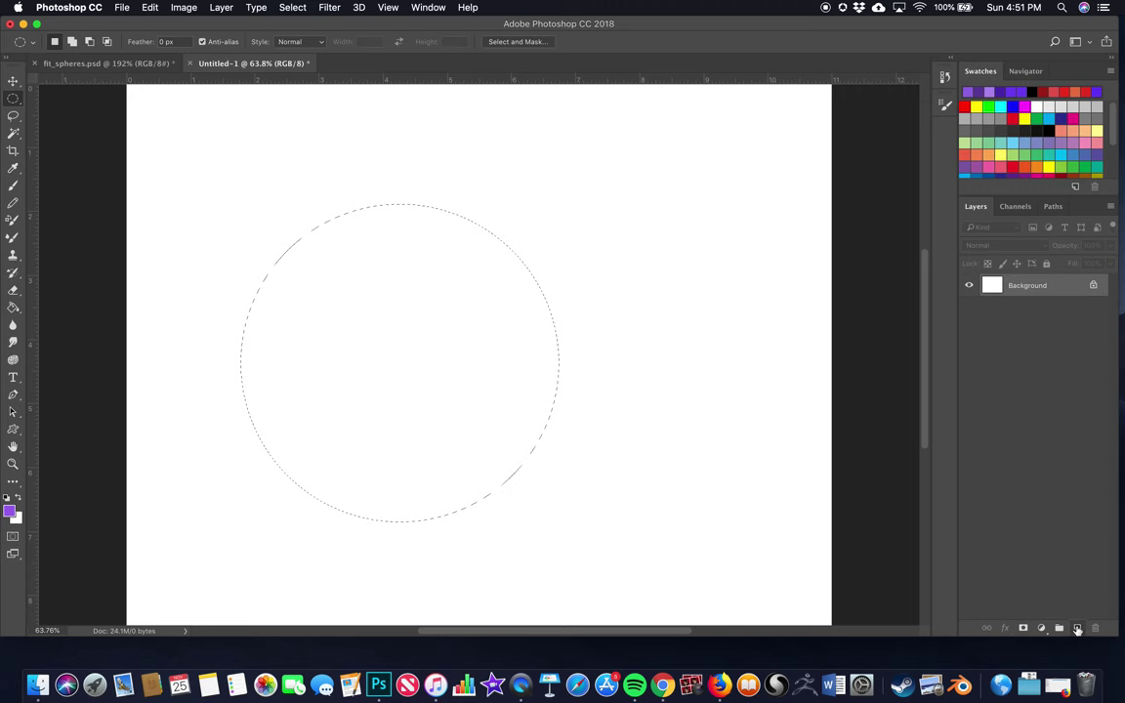
left_click(1077, 630)
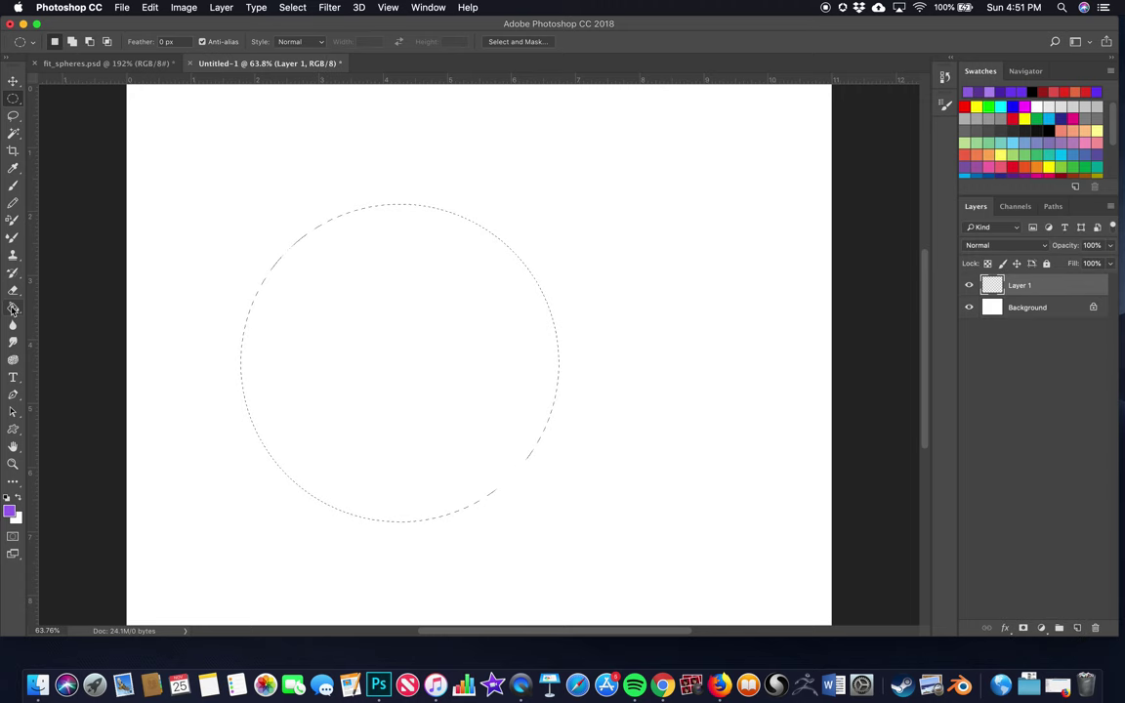
- Fill the circular selection with bluish purple using the Paint Bucket tool, and shift the circle slightly down and to the left
left_click_drag(12, 308, 39, 305)
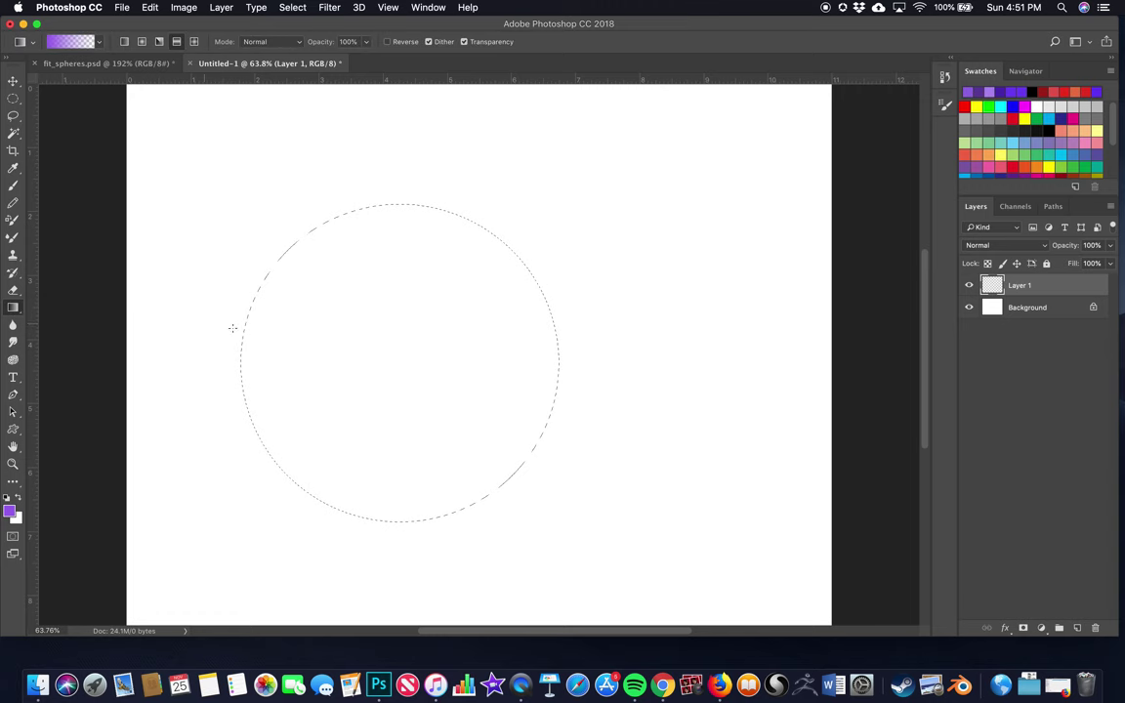
right_click(12, 309)
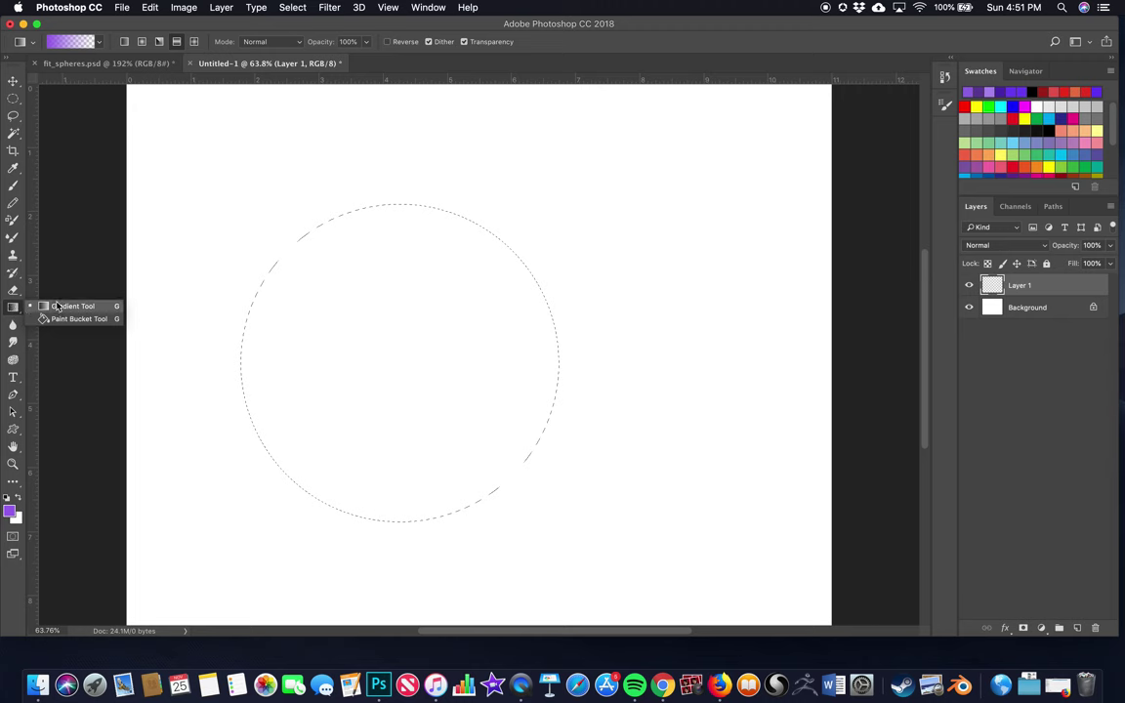
left_click(58, 322)
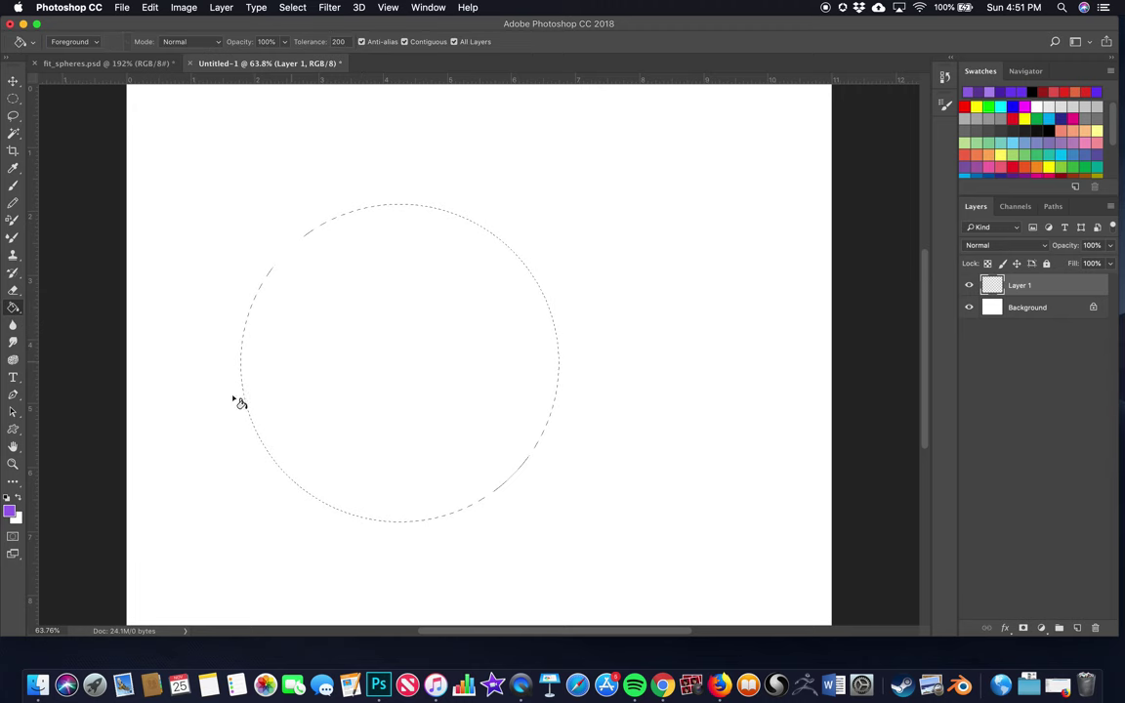
left_click(485, 355)
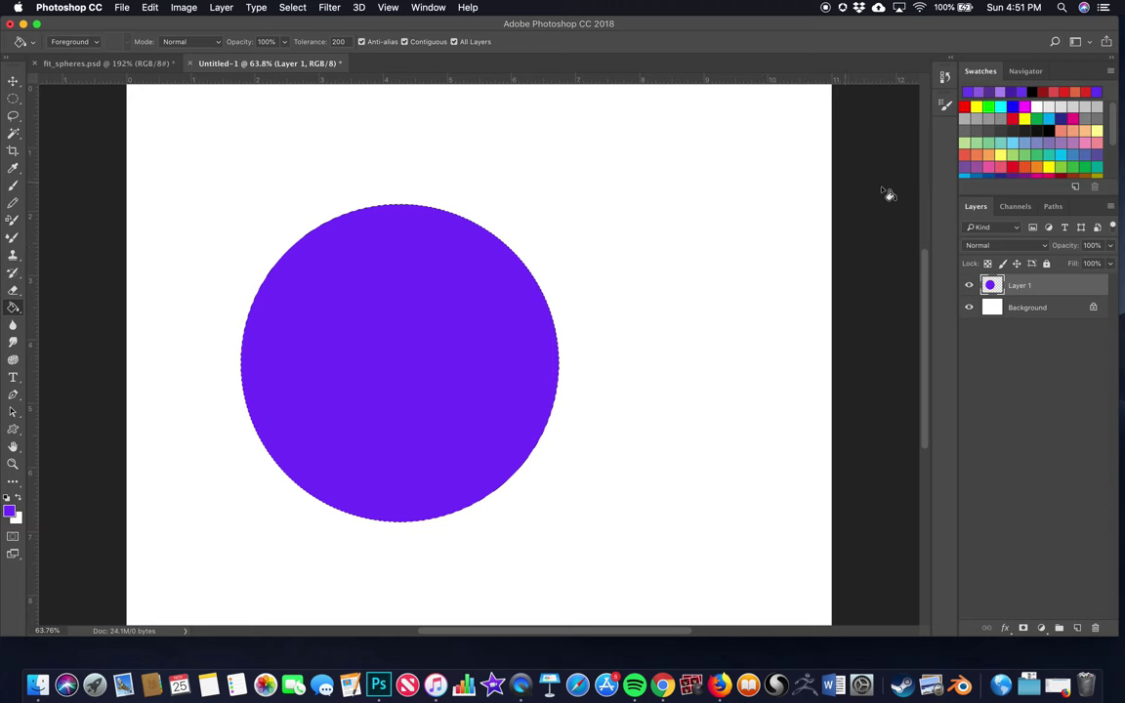
left_click(13, 80)
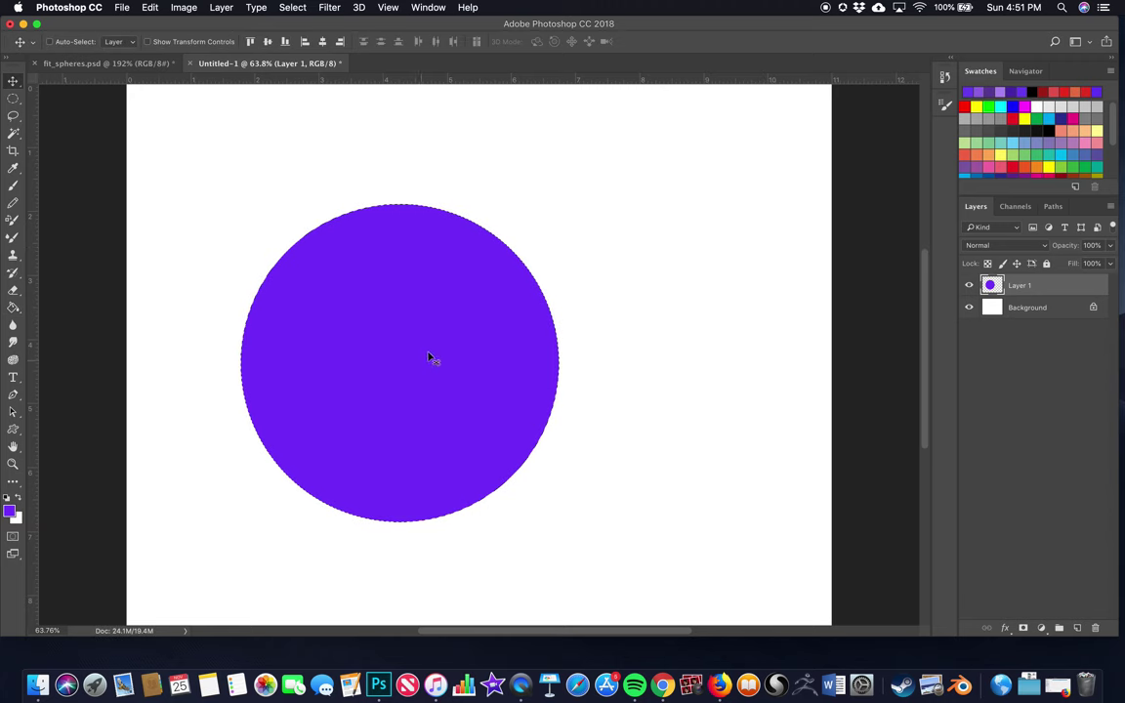
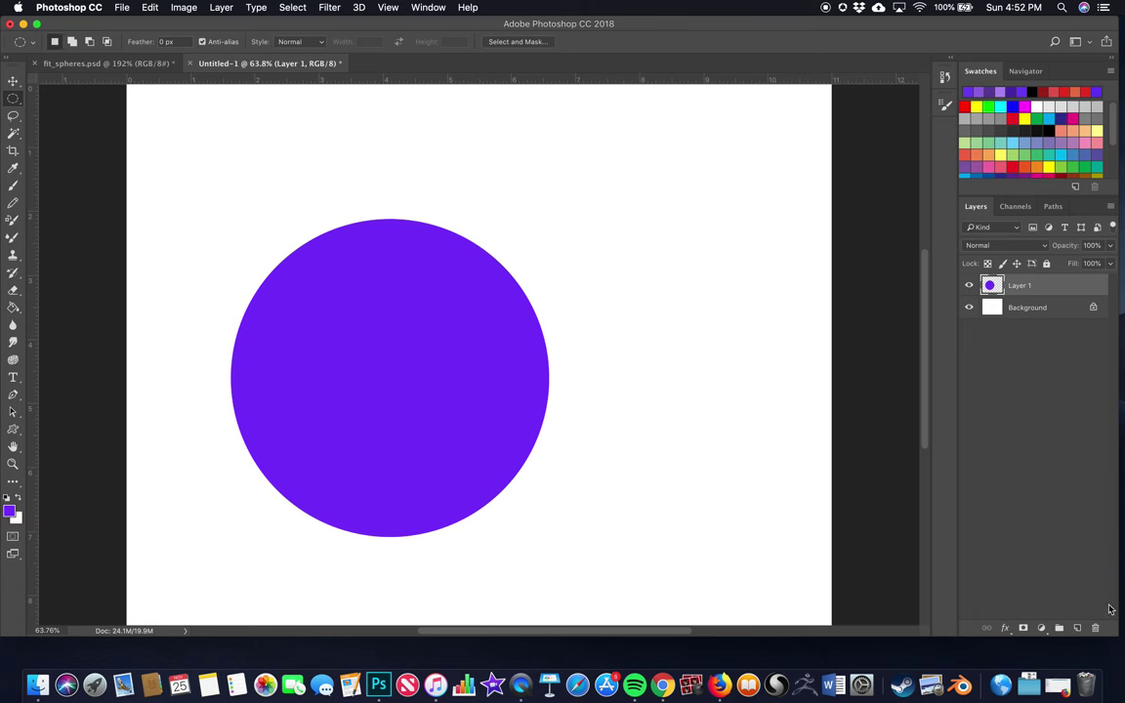
- Rename the layer holding the filled circle to "purple"
double_click(1019, 285)
type("purple")
key("Return")
- Add a new layer above the purple layer and name it "red"
left_click(1077, 630)
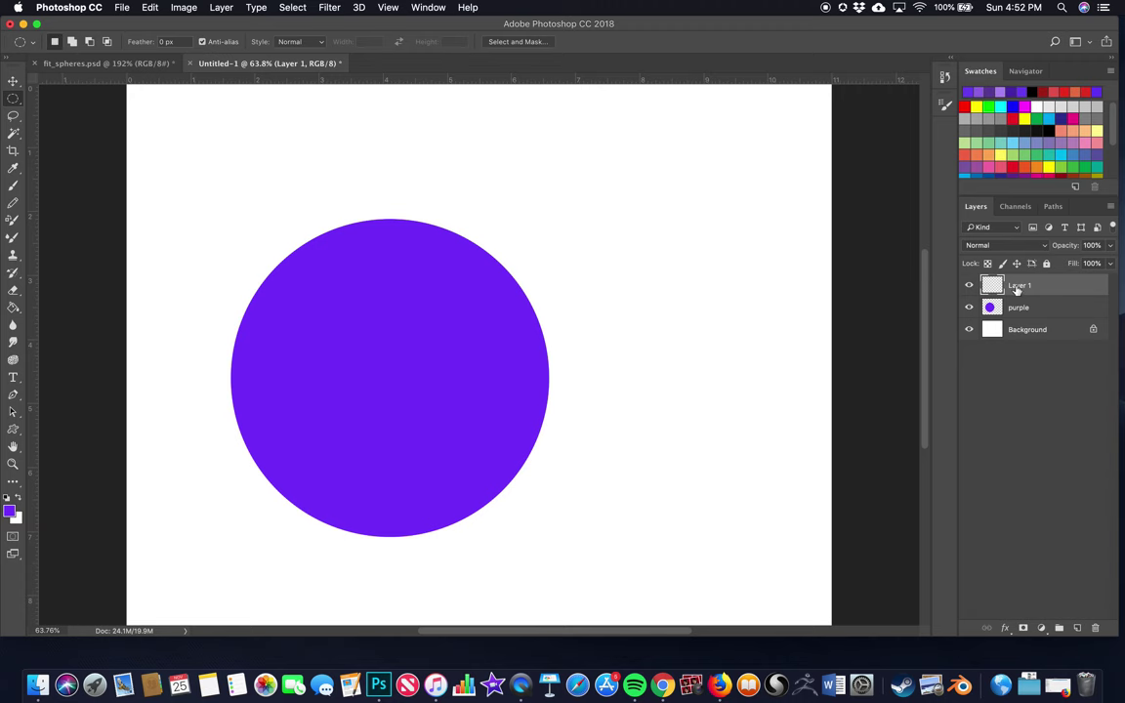
double_click(1021, 286)
type("red")
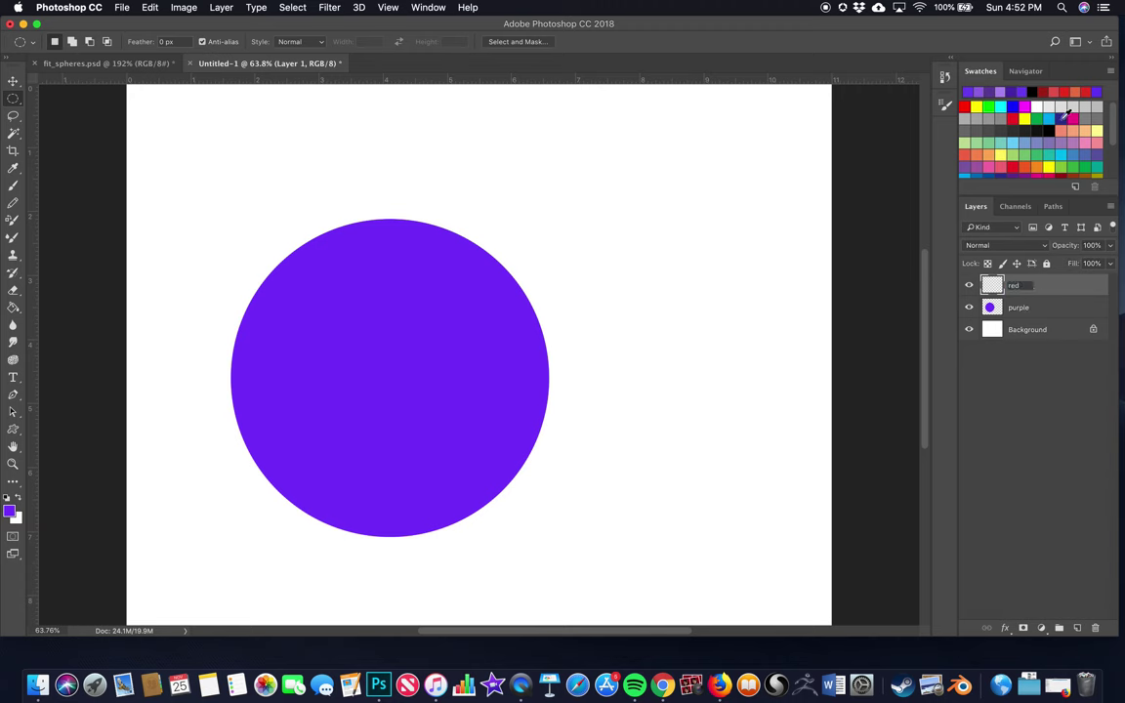
key("Return")
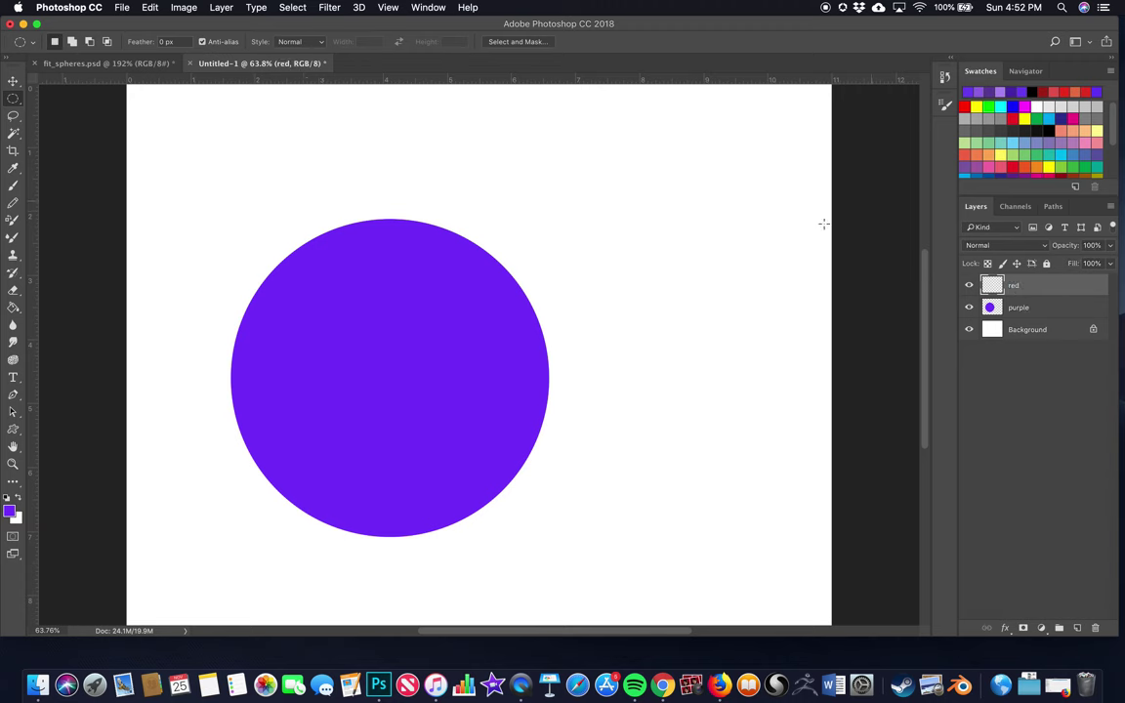
left_click(10, 512)
left_click_drag(692, 259, 691, 403)
left_click(643, 296)
mouse_move(642, 297)
left_mouse_down()
mouse_move(595, 371)
mouse_move(589, 292)
left_mouse_up()
left_click(816, 270)
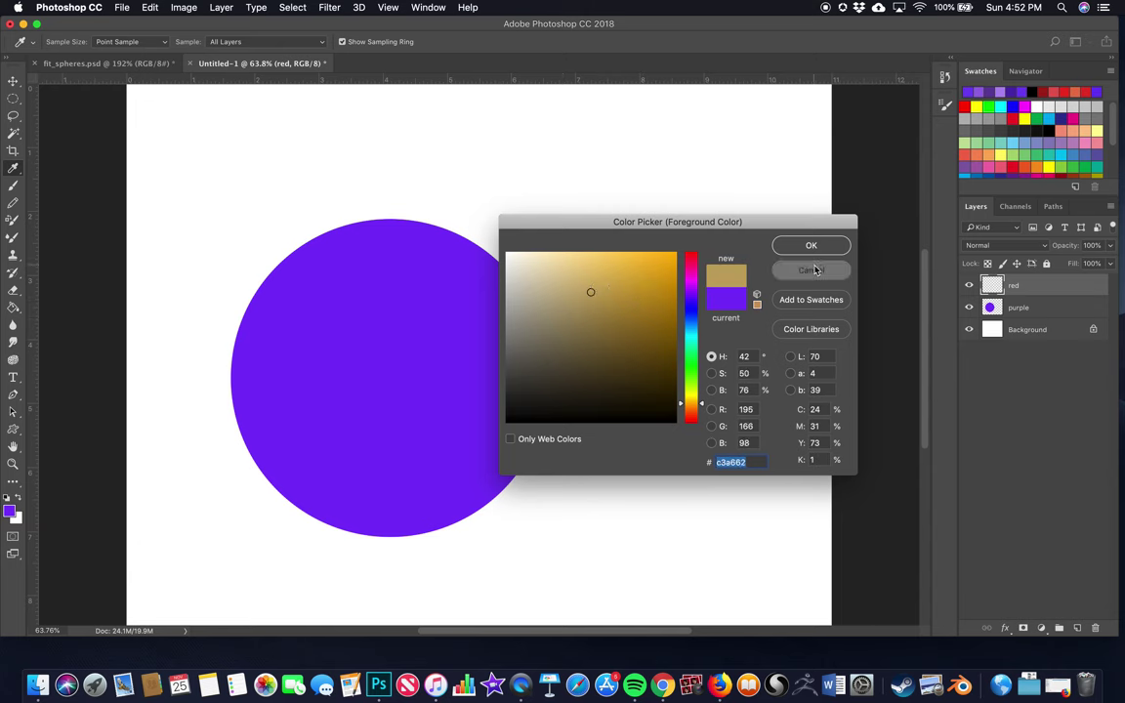
- Set the foreground color to the pure red swatch and draw a circular selection about 4.7 inches across overlapping the purple circle's upper right
key("m")
left_click(966, 104)
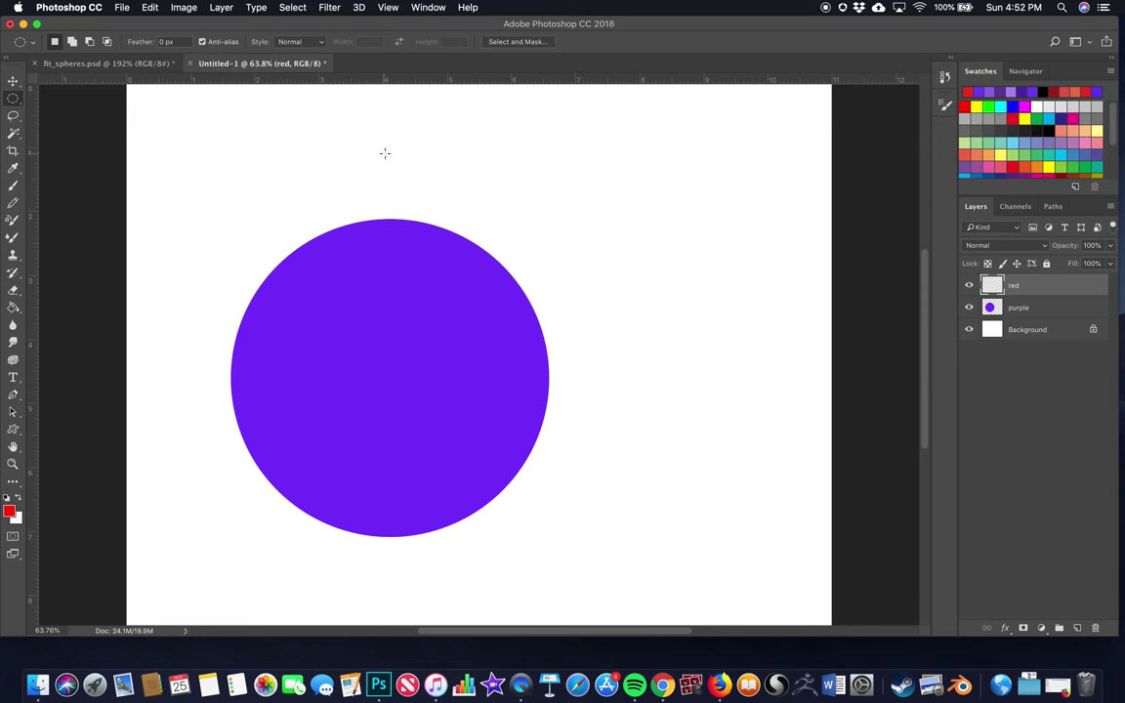
left_click_drag(427, 173, 769, 478)
left_click_drag(635, 296, 615, 301)
- Fill the circular selection on the red layer with pure red using the Paint Bucket tool, including the area overlapping the purple circle
left_click(14, 308)
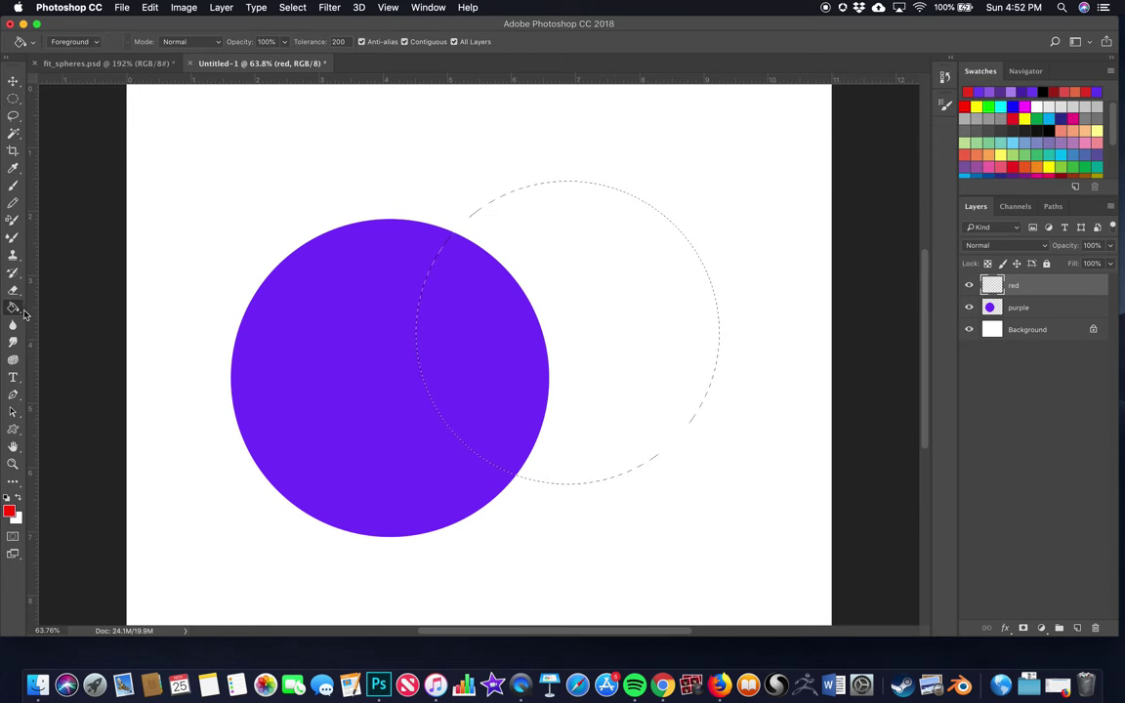
right_click(14, 311)
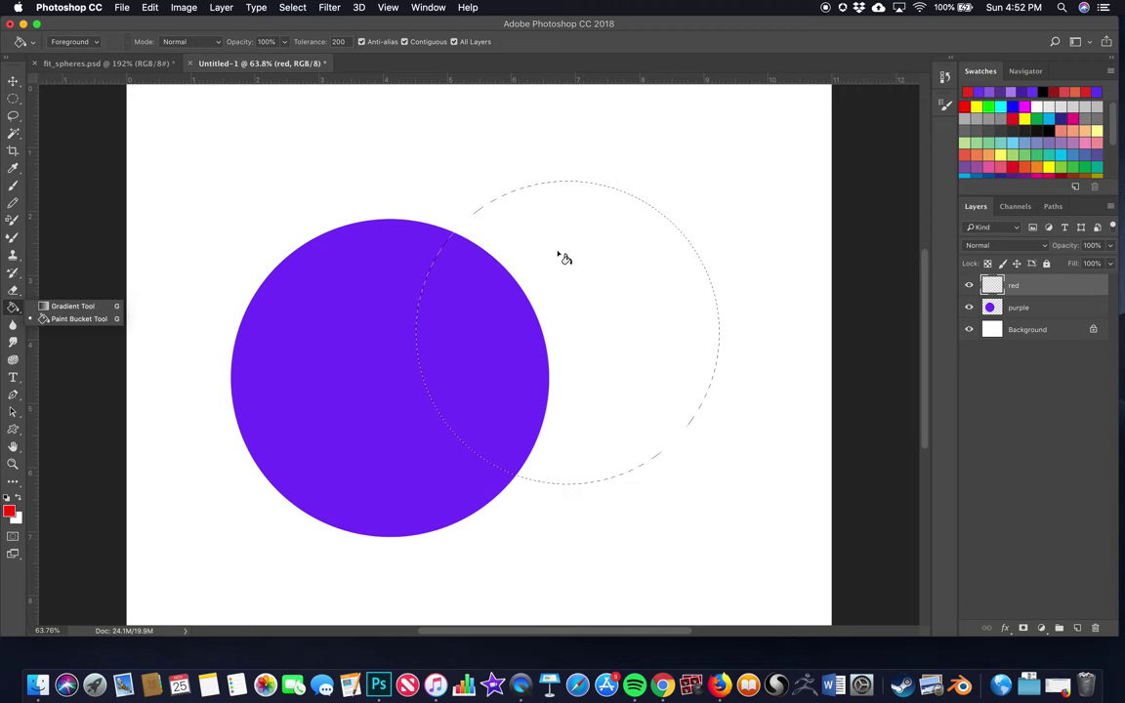
left_click(569, 293)
left_click(532, 326)
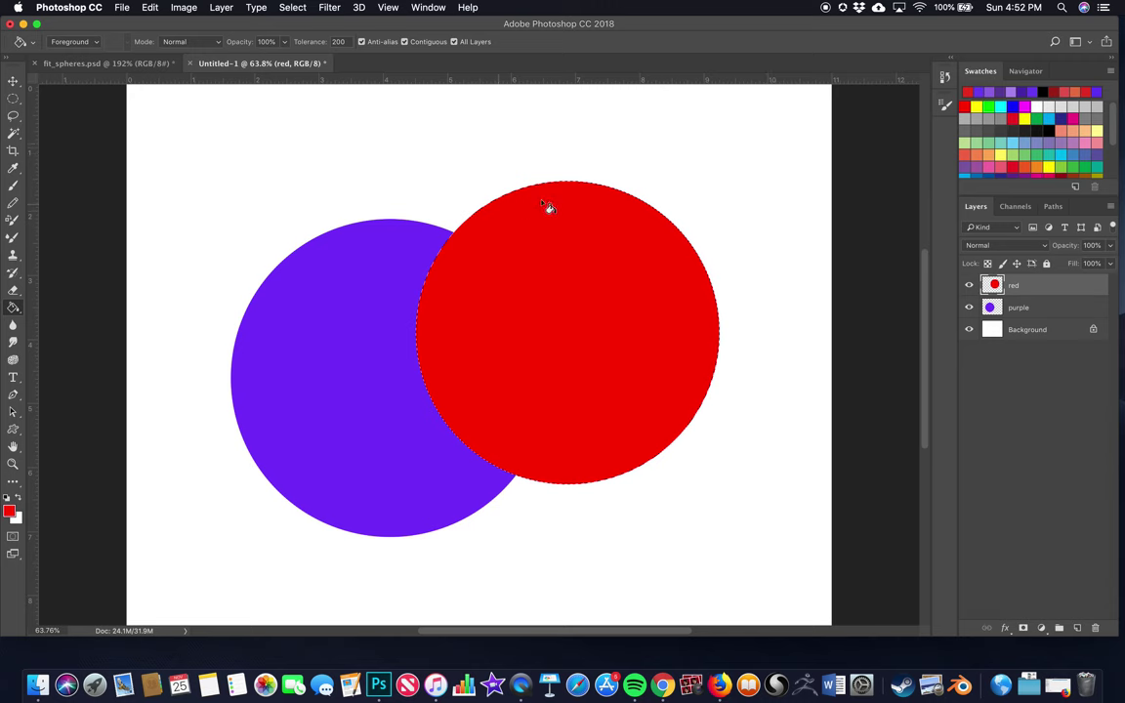
- Compare the last two Paint Bucket history states, restore the latest one, and clear the selection
left_click(944, 76)
left_click(837, 170)
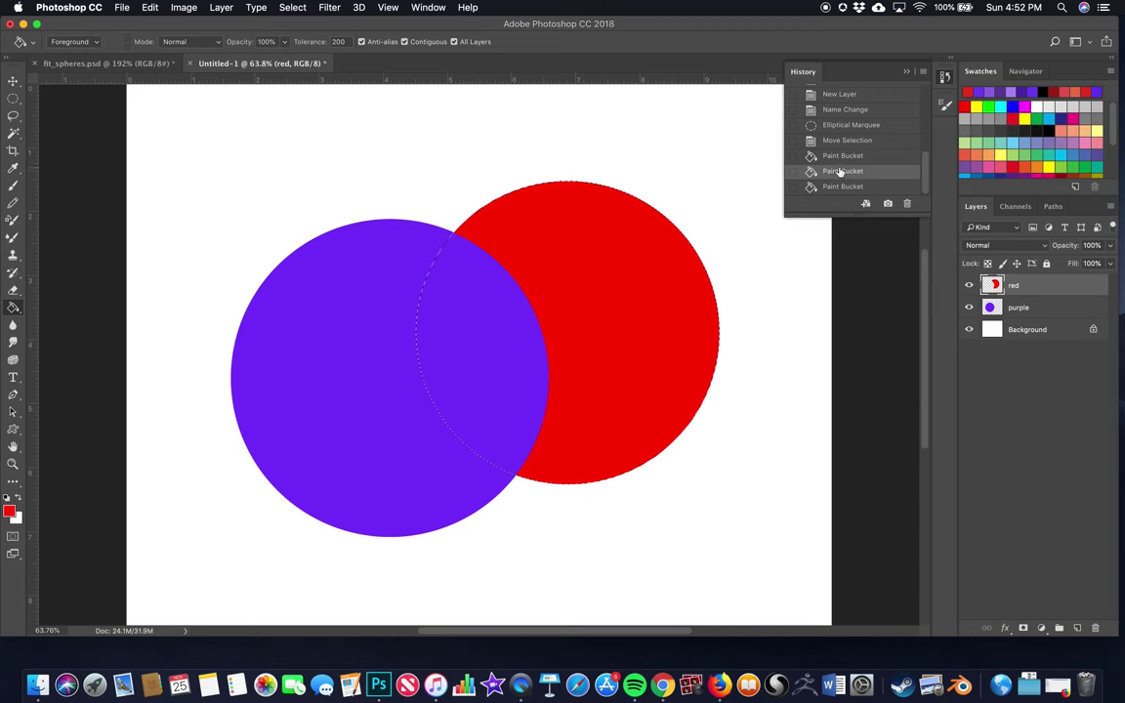
left_click(837, 185)
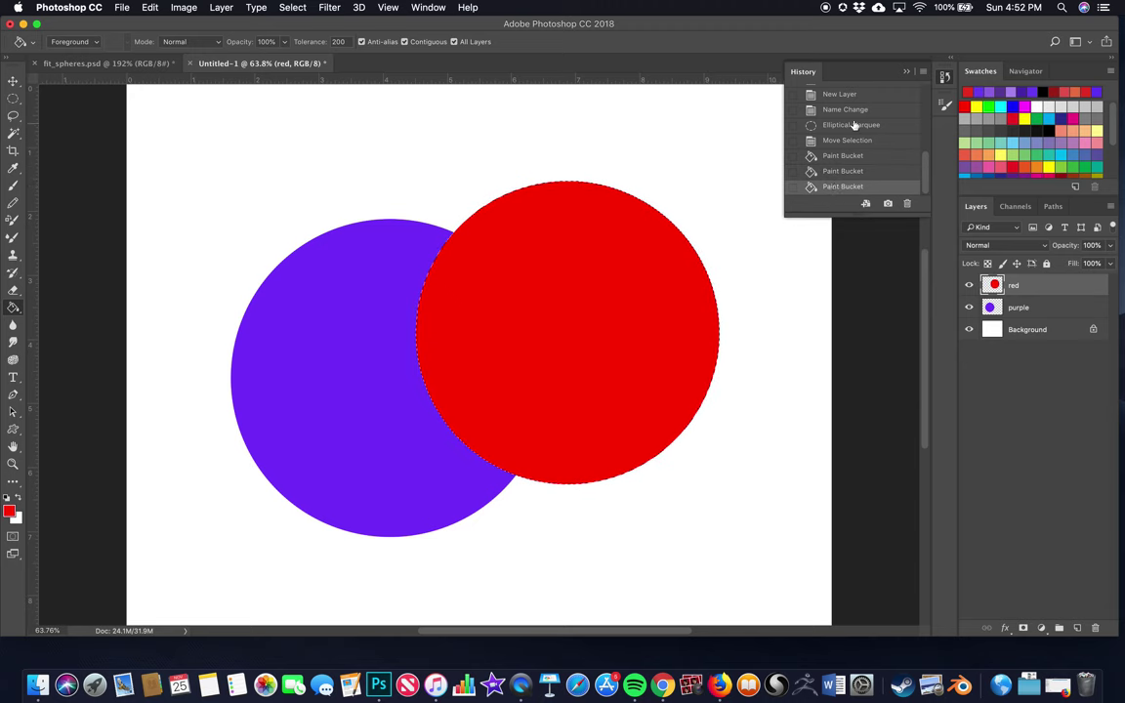
left_click(830, 56)
key("super+d")
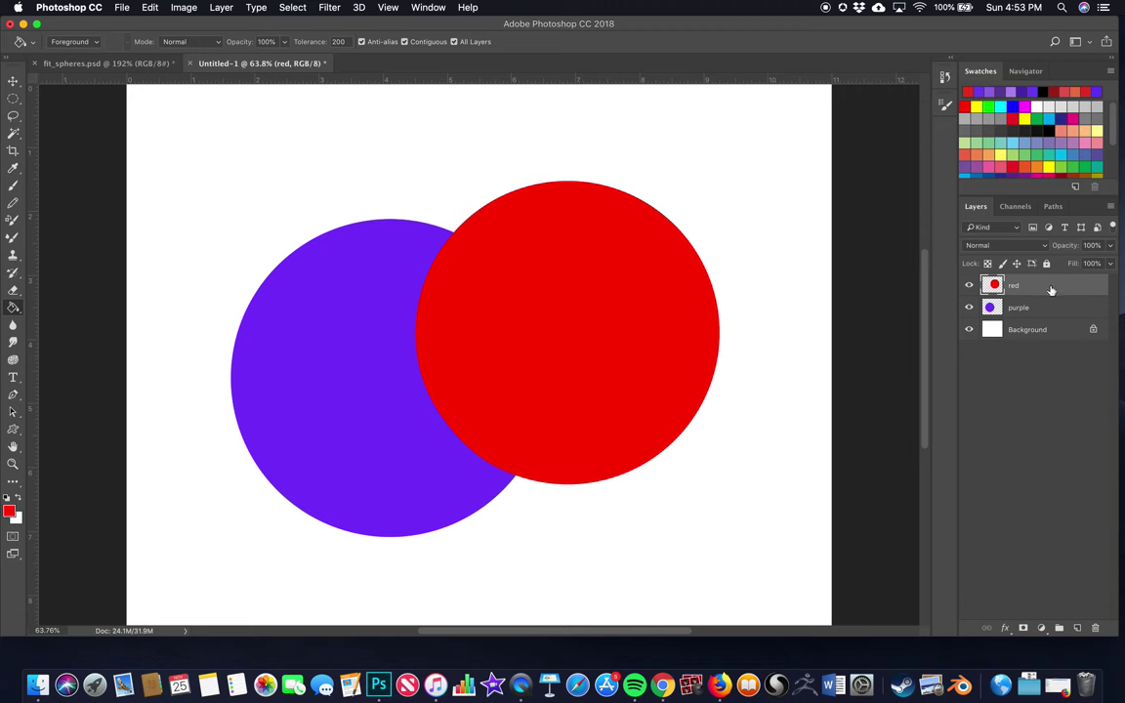
- Move the red layer beneath the purple layer and restore it to the top of the stack
left_click_drag(1032, 287, 1015, 310)
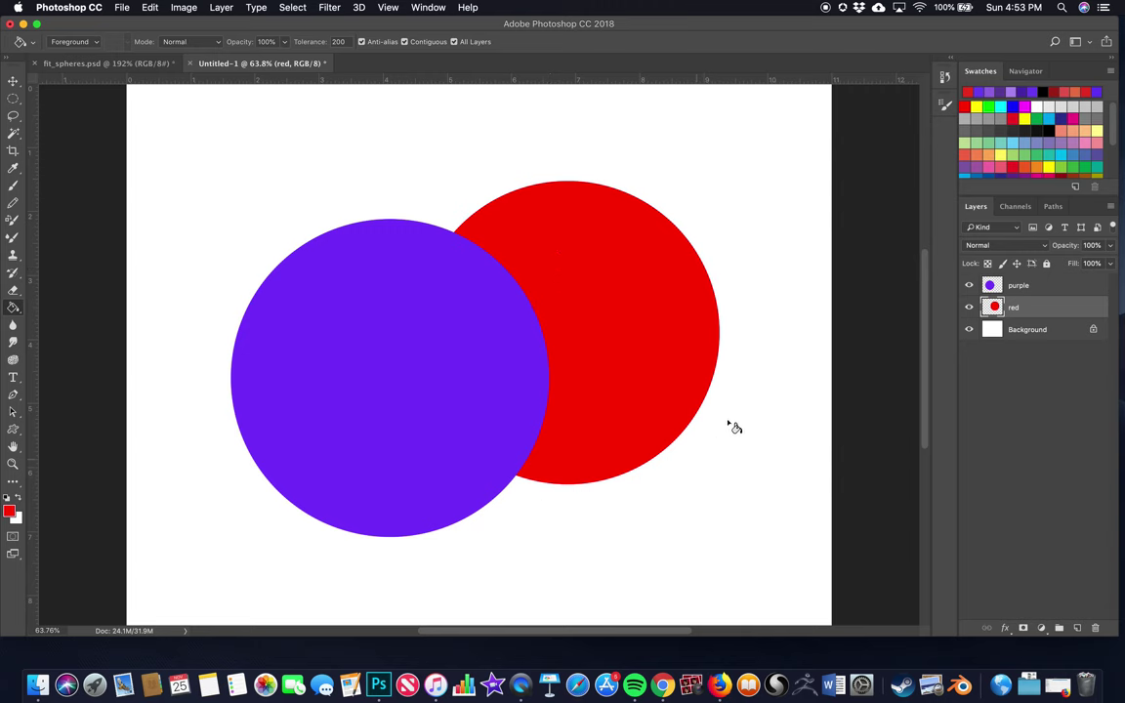
left_click_drag(1033, 285, 1032, 303)
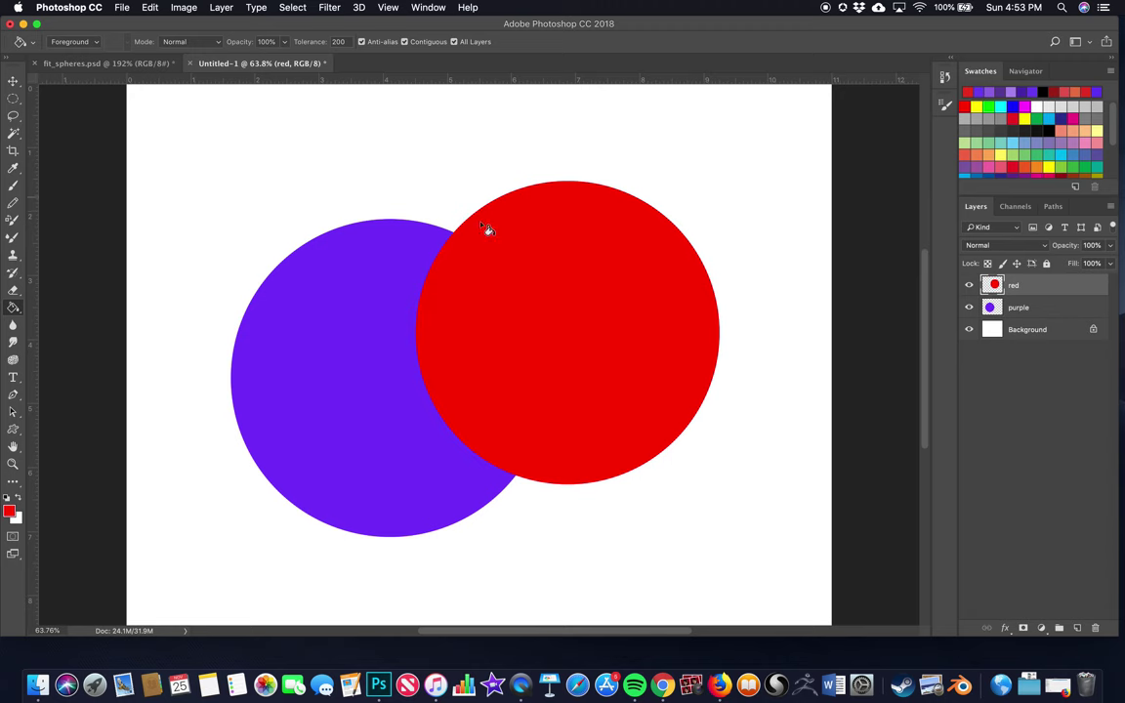
- Load the purple layer's transparency as a new selection
left_click(1020, 307)
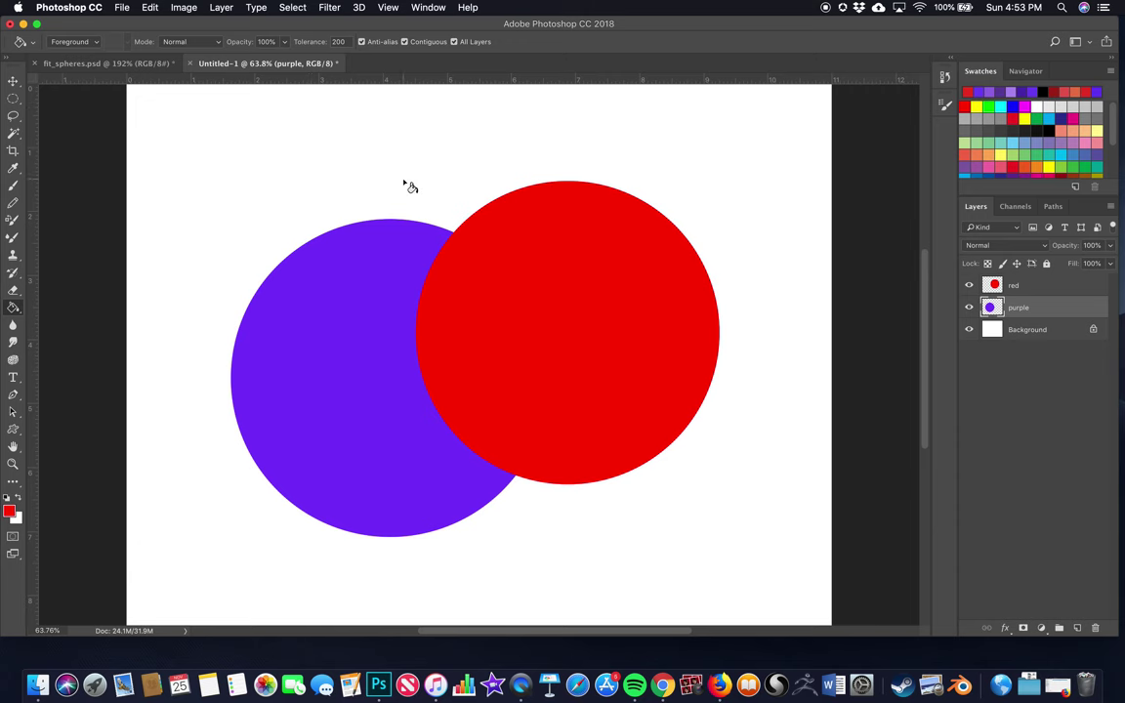
left_click(293, 8)
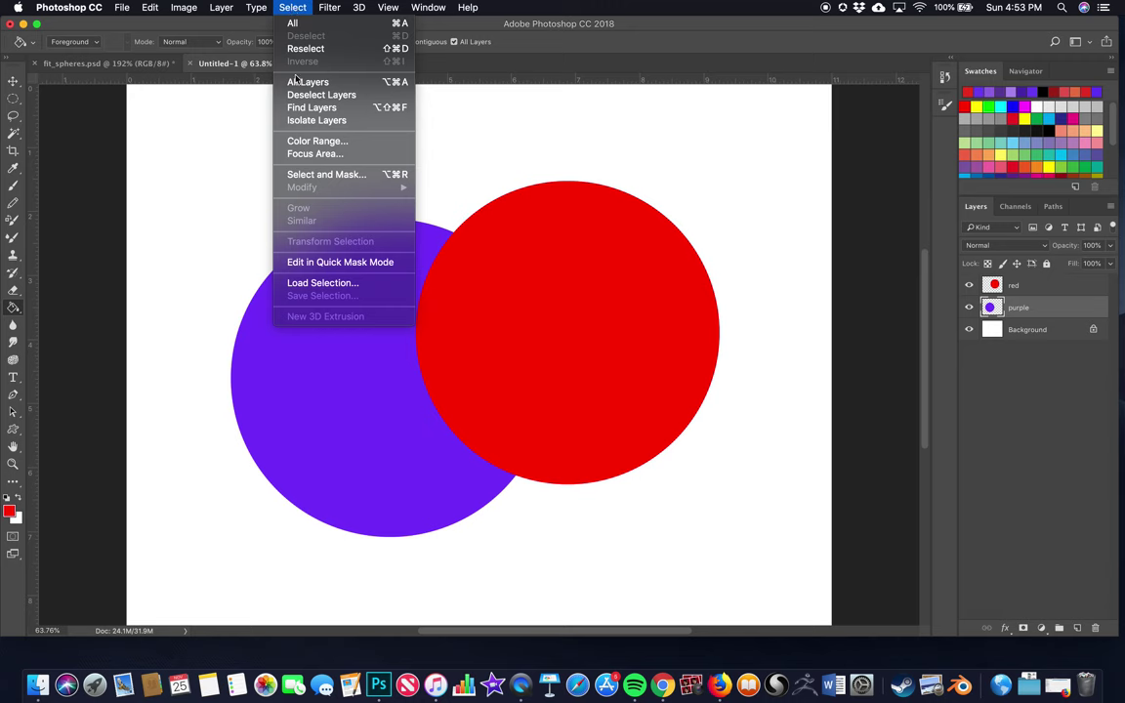
left_click(321, 283)
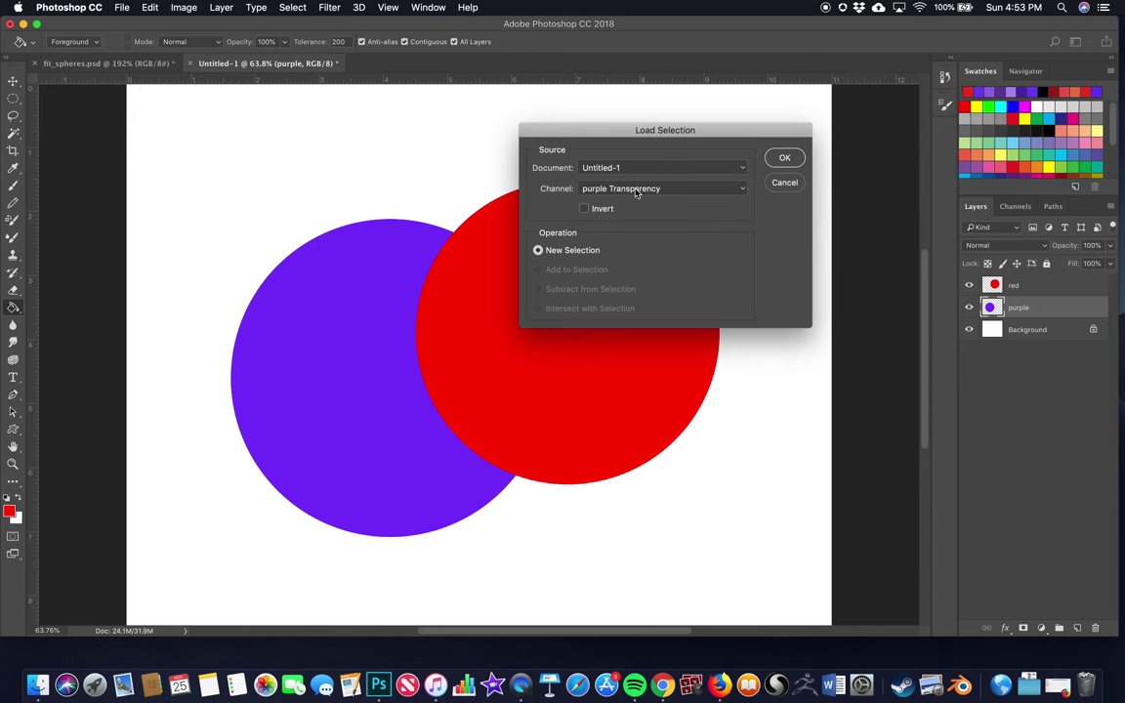
left_click(784, 159)
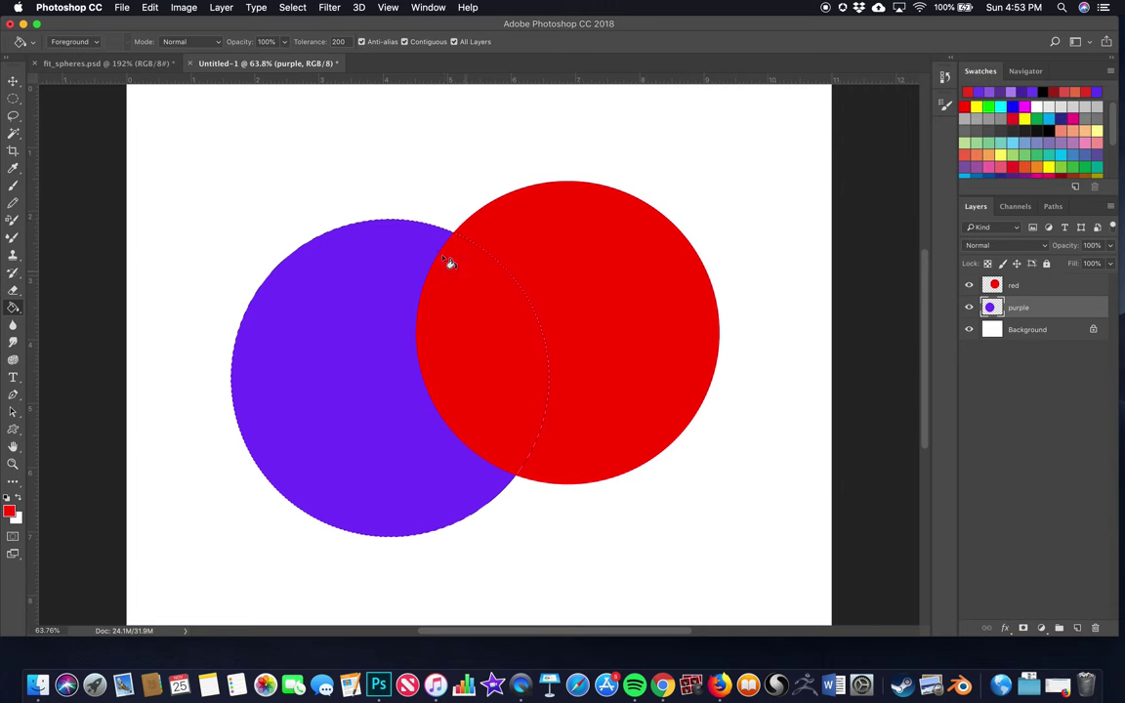
- Delete the overlapping area from the red layer, deselect, and check the cut by temporarily hiding the purple layer
left_click(1035, 287)
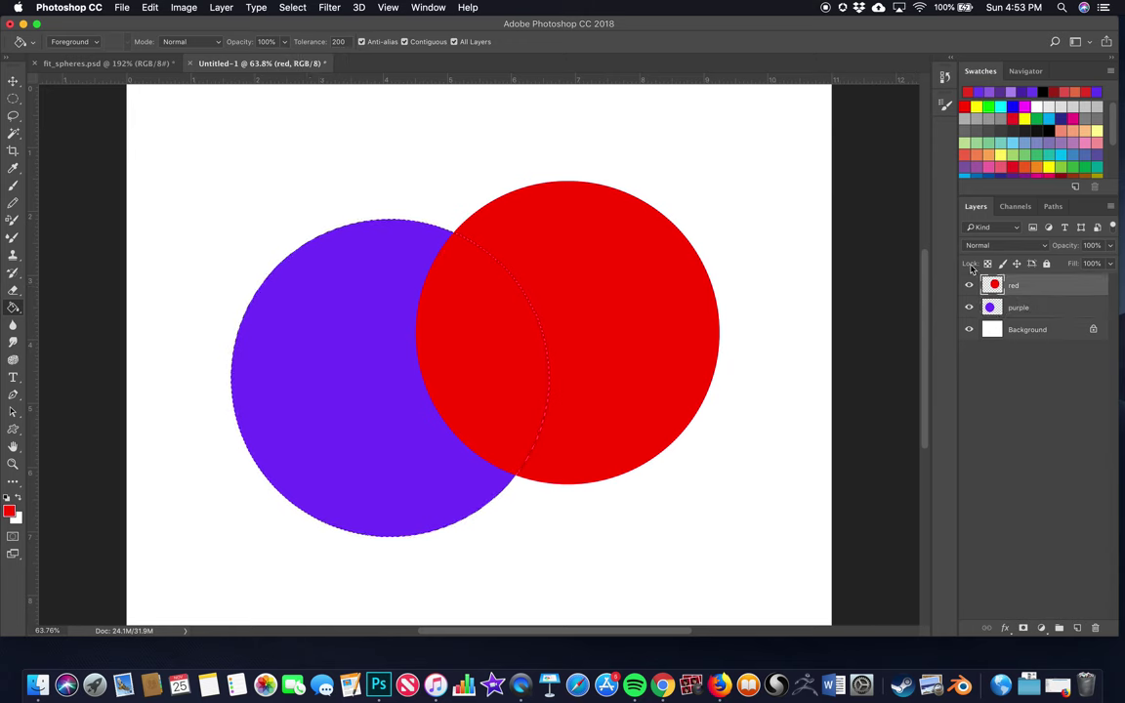
key("Delete")
key("super+d")
left_click(968, 307)
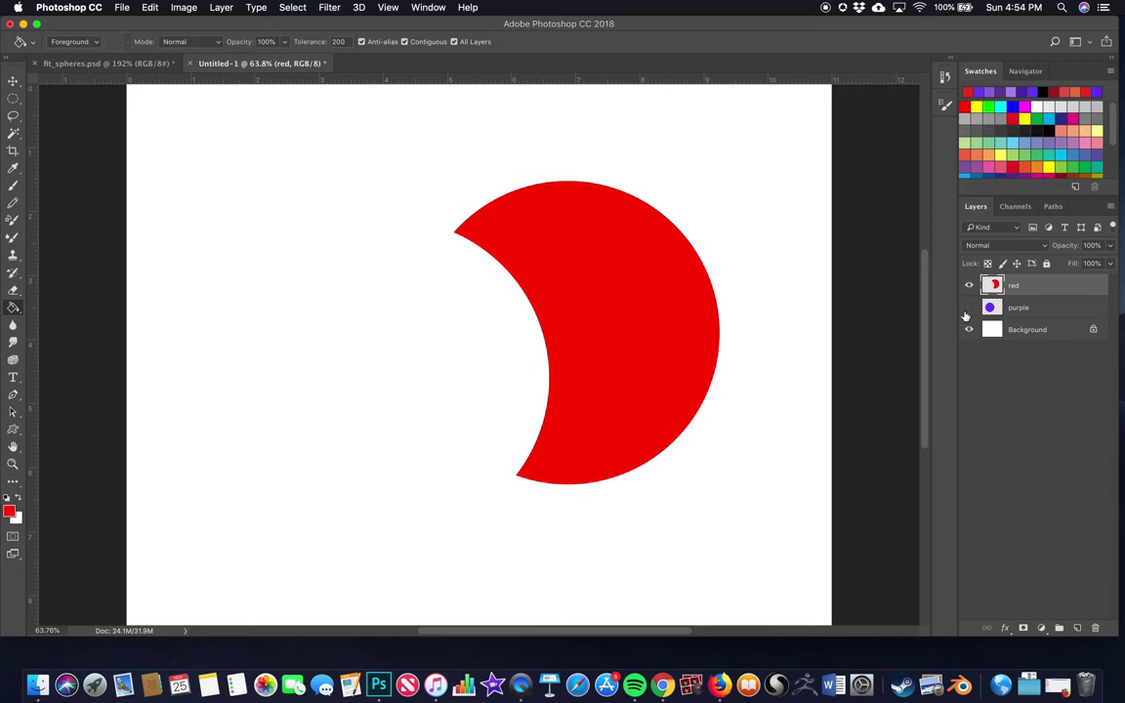
left_click(969, 308)
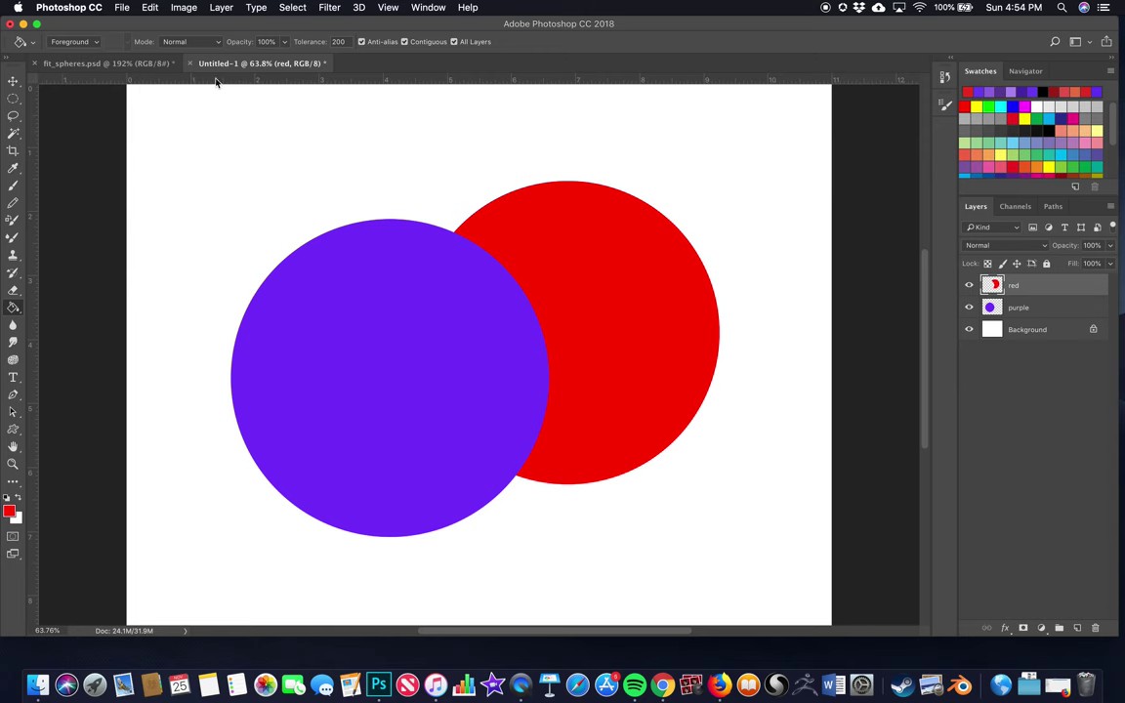
- Set the Brush tool's opacity and flow to 100%
left_click(12, 186)
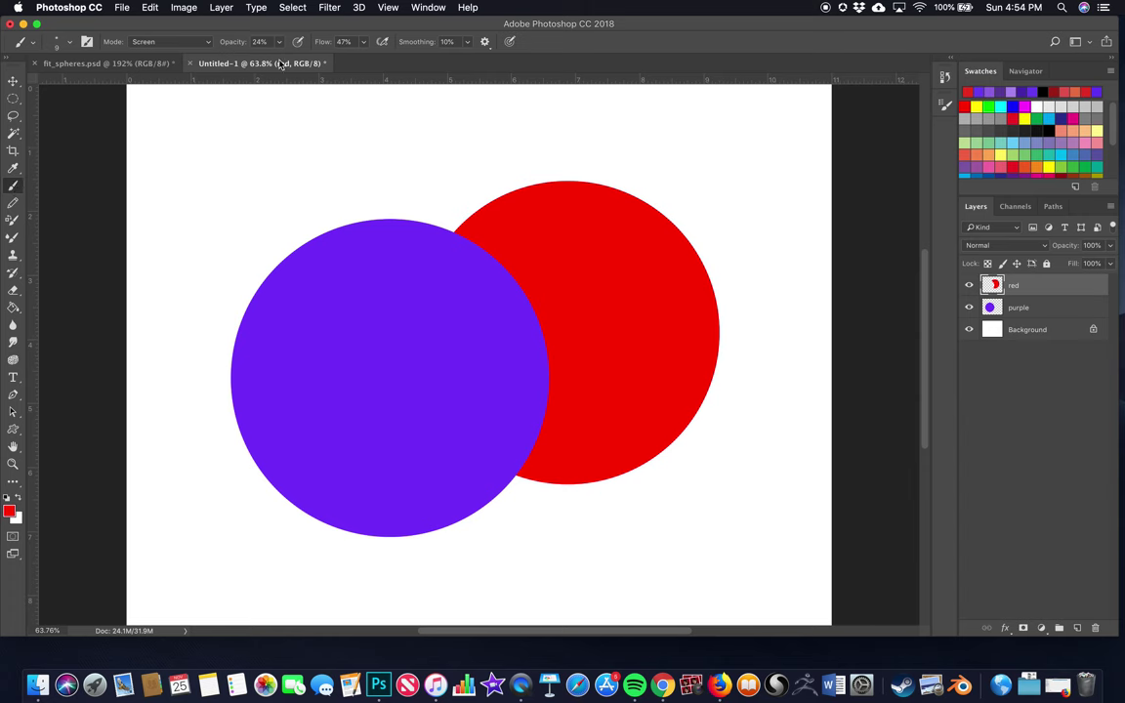
left_click_drag(279, 41, 368, 55)
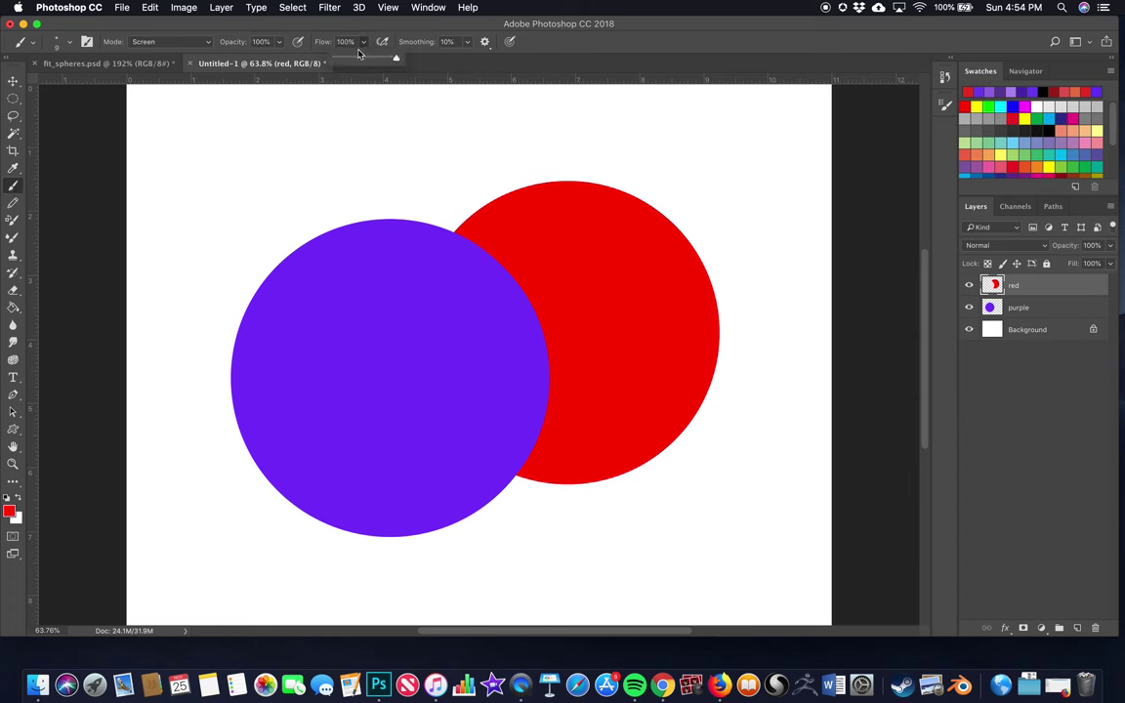
left_click(13, 253)
left_click(14, 203)
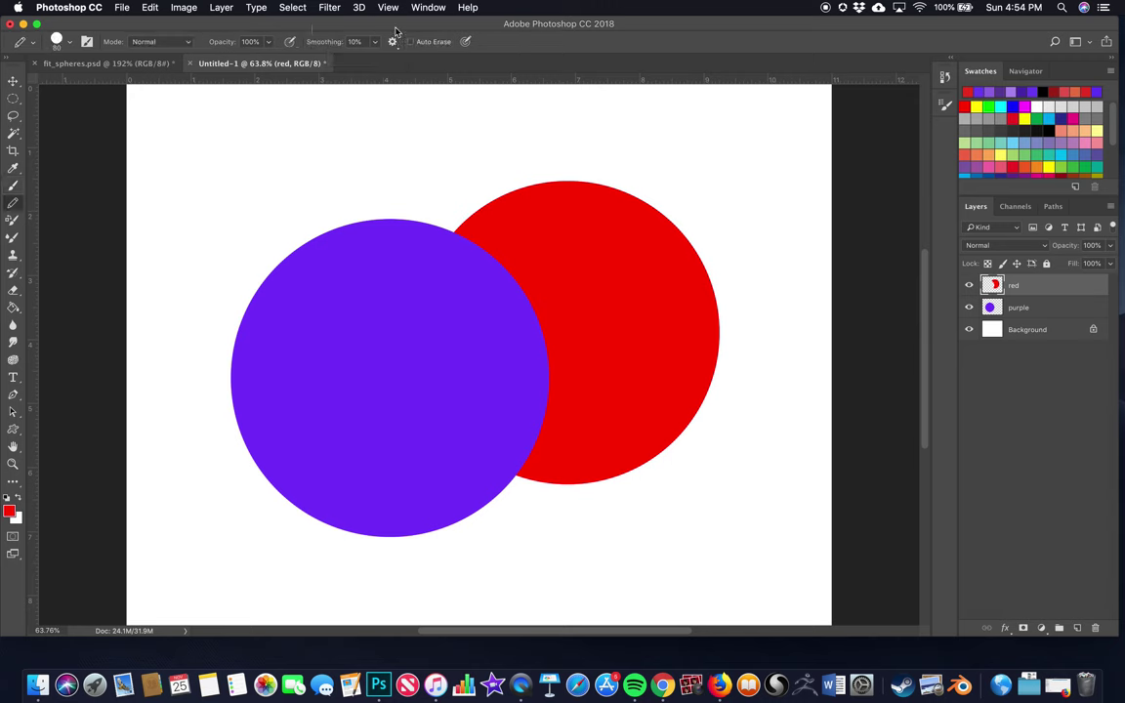
left_click(13, 151)
left_click(13, 170)
left_click(13, 185)
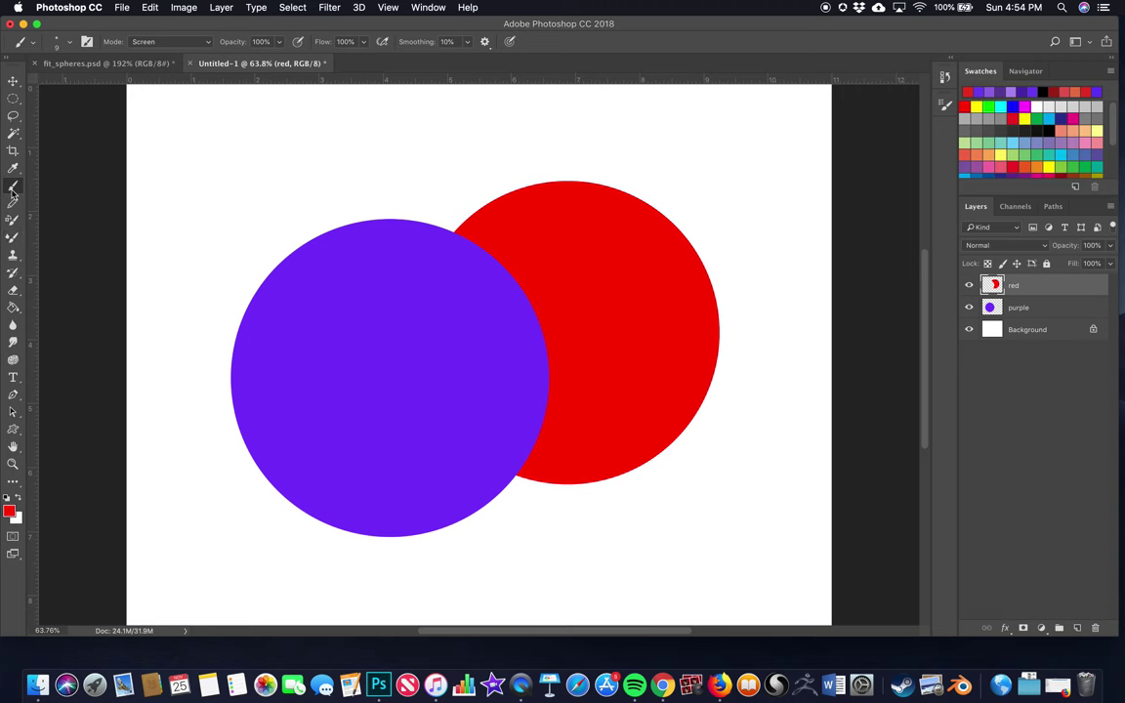
left_click(190, 41)
left_click(184, 12)
left_click(206, 45)
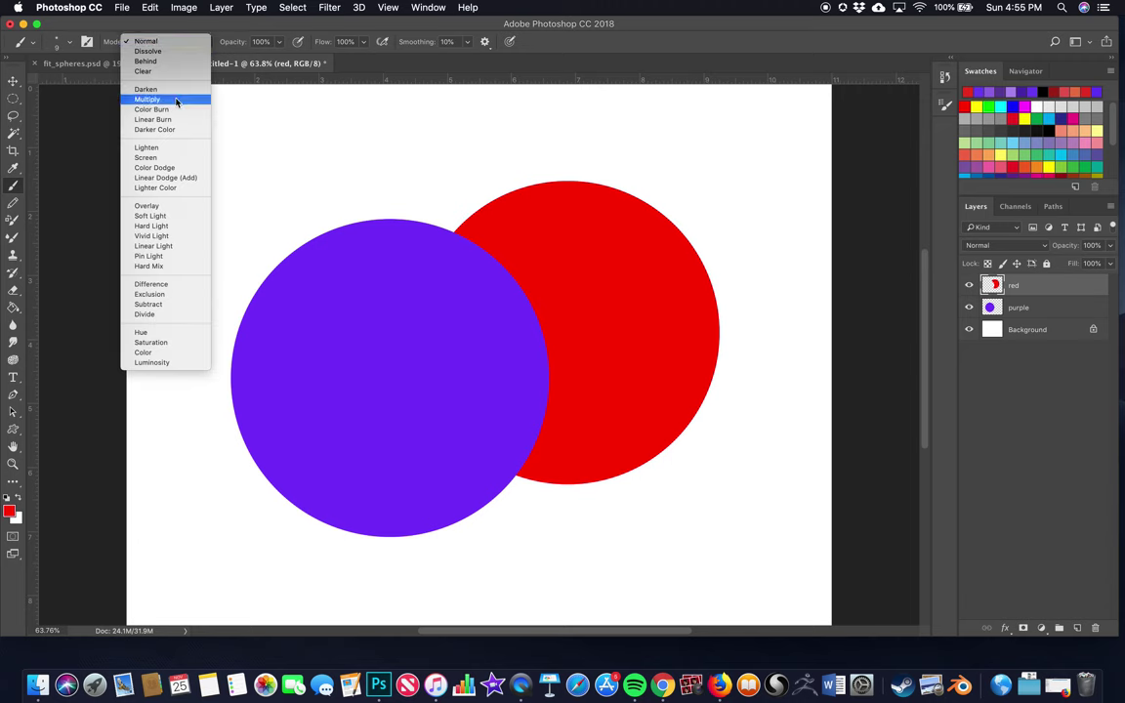
left_click(164, 159)
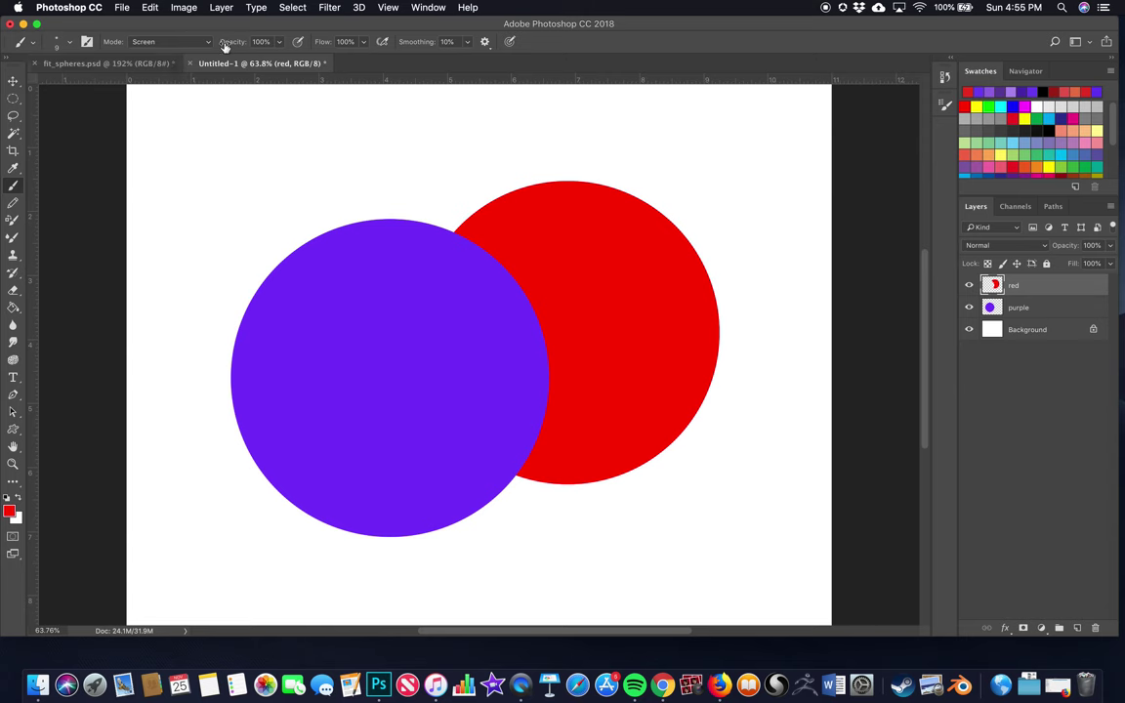
- Select the purple circle by loading the purple layer's transparency as a selection
left_click(1015, 308)
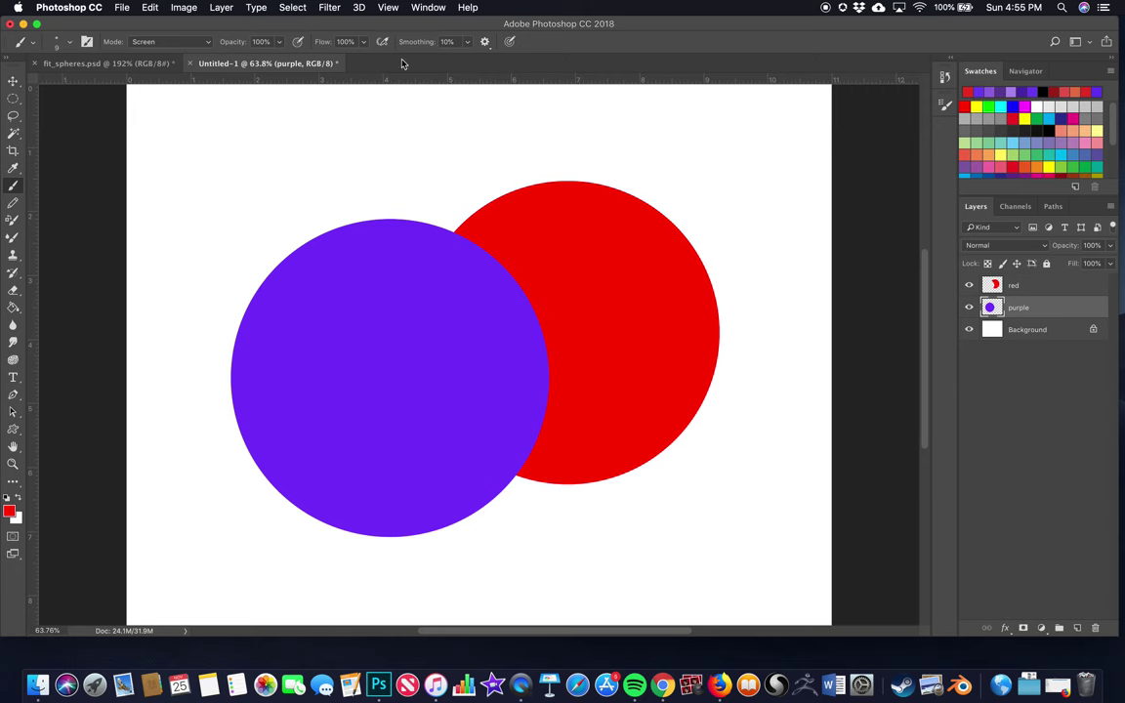
left_click(293, 6)
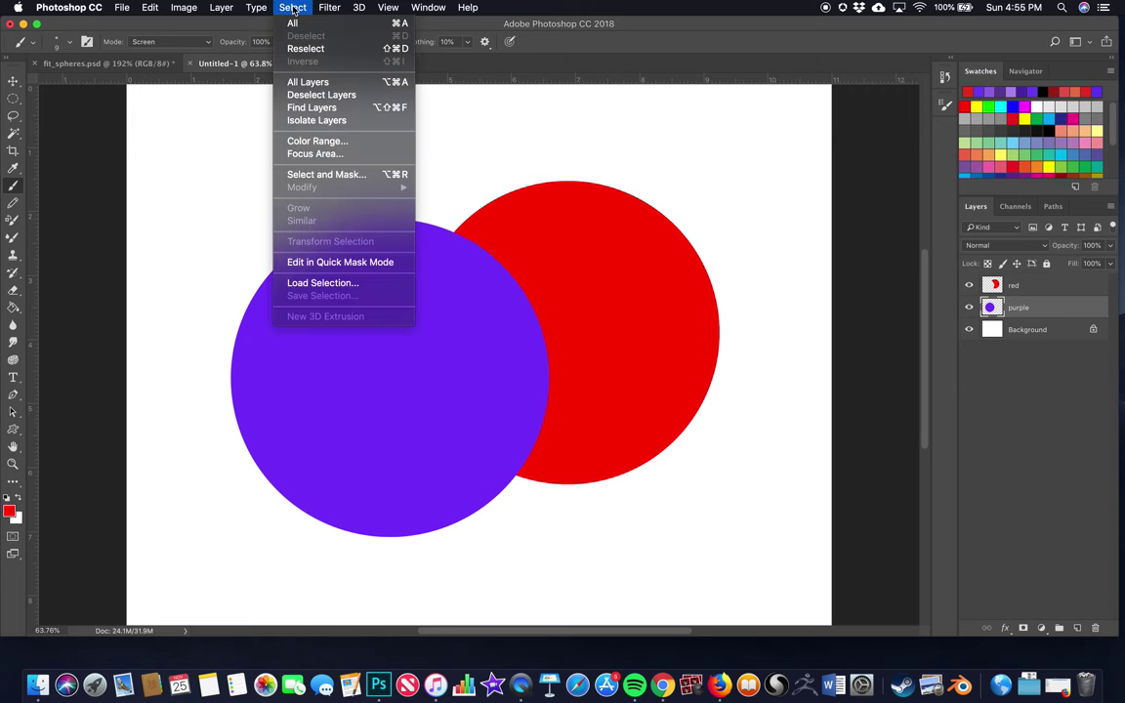
left_click(289, 285)
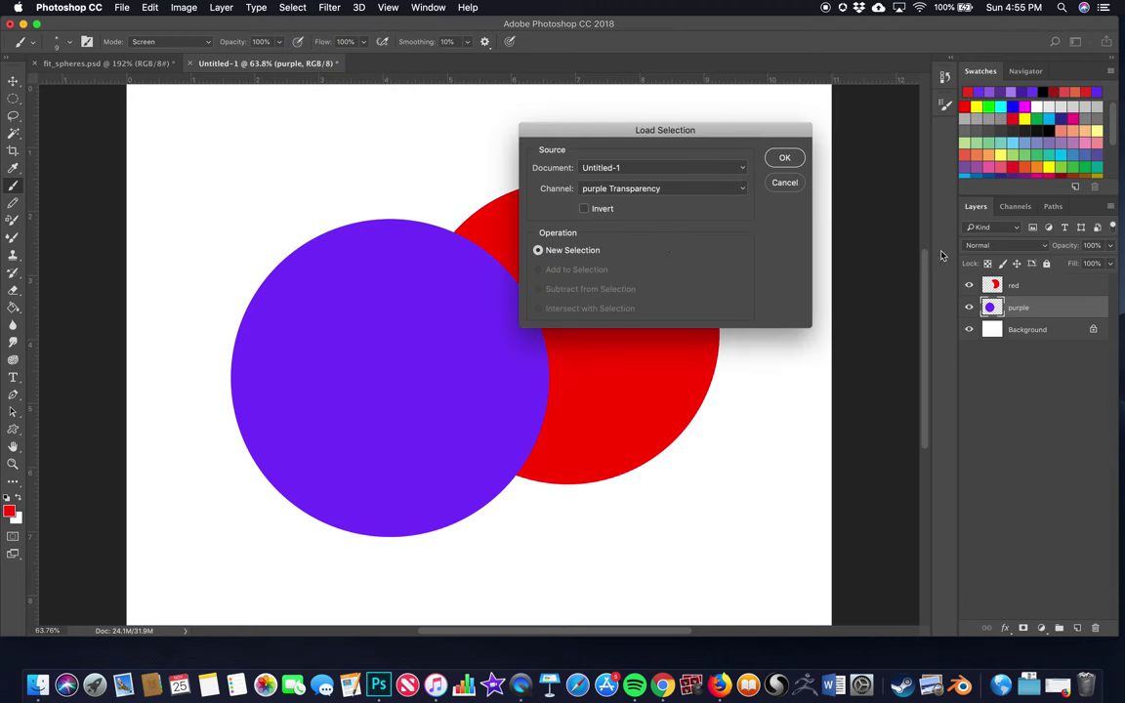
left_click(784, 157)
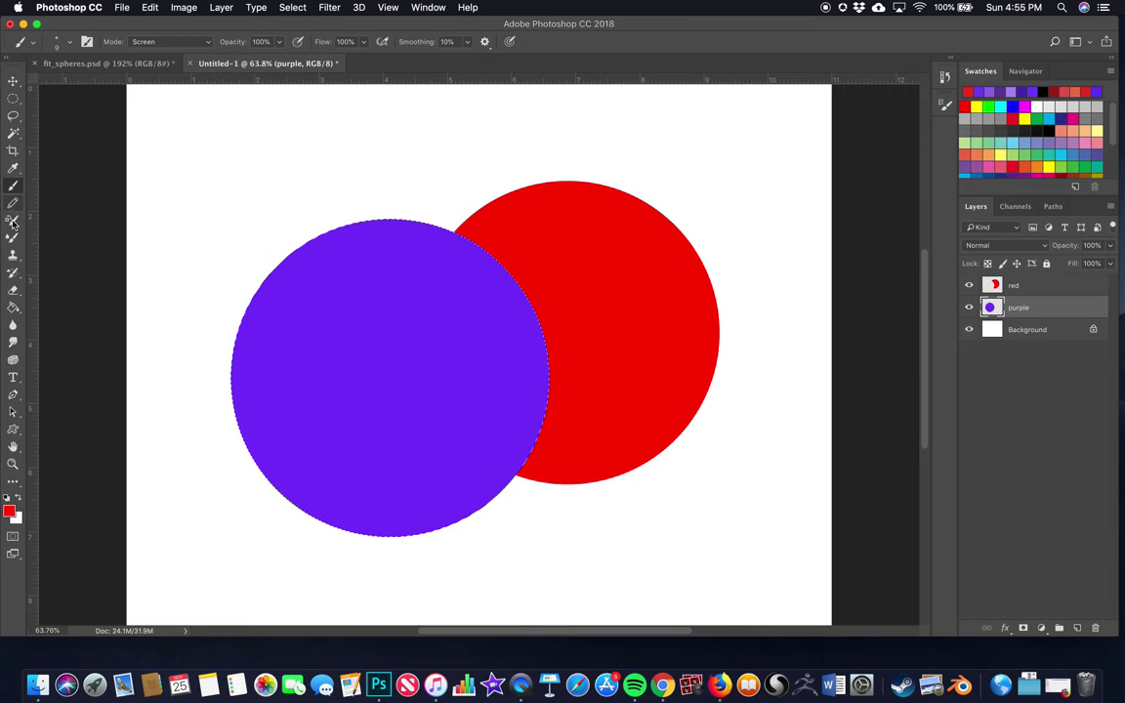
- Set the brush blending mode to Normal and keep its opacity at 100%
left_click(199, 44)
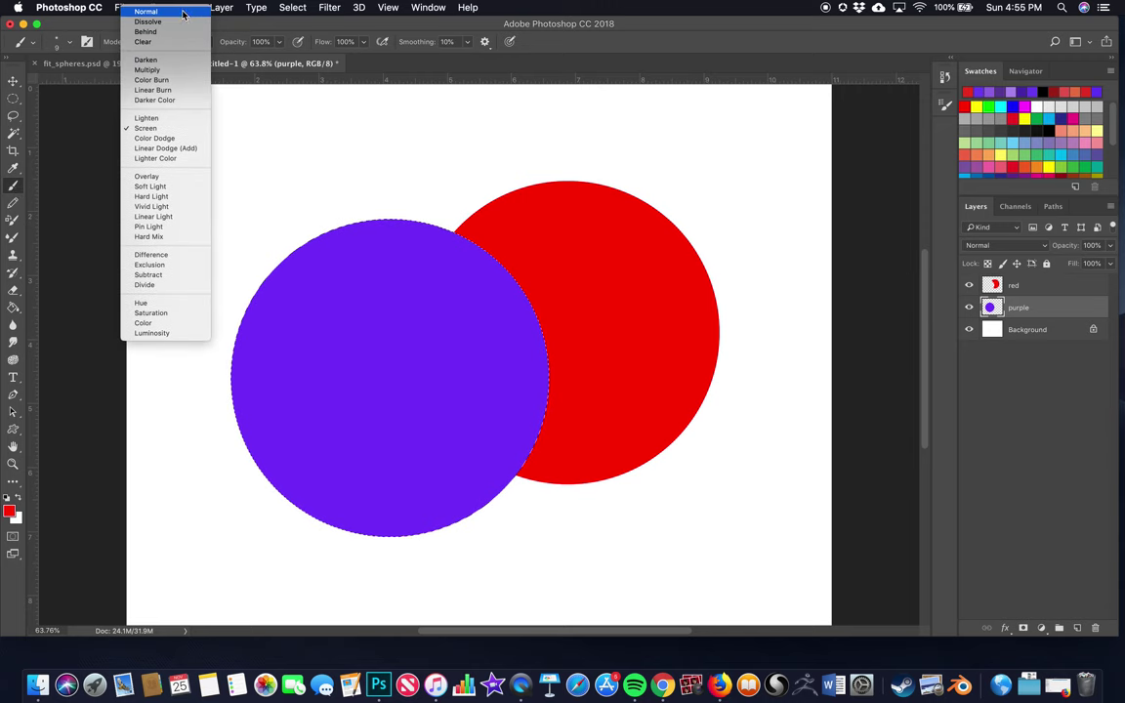
left_click(166, 11)
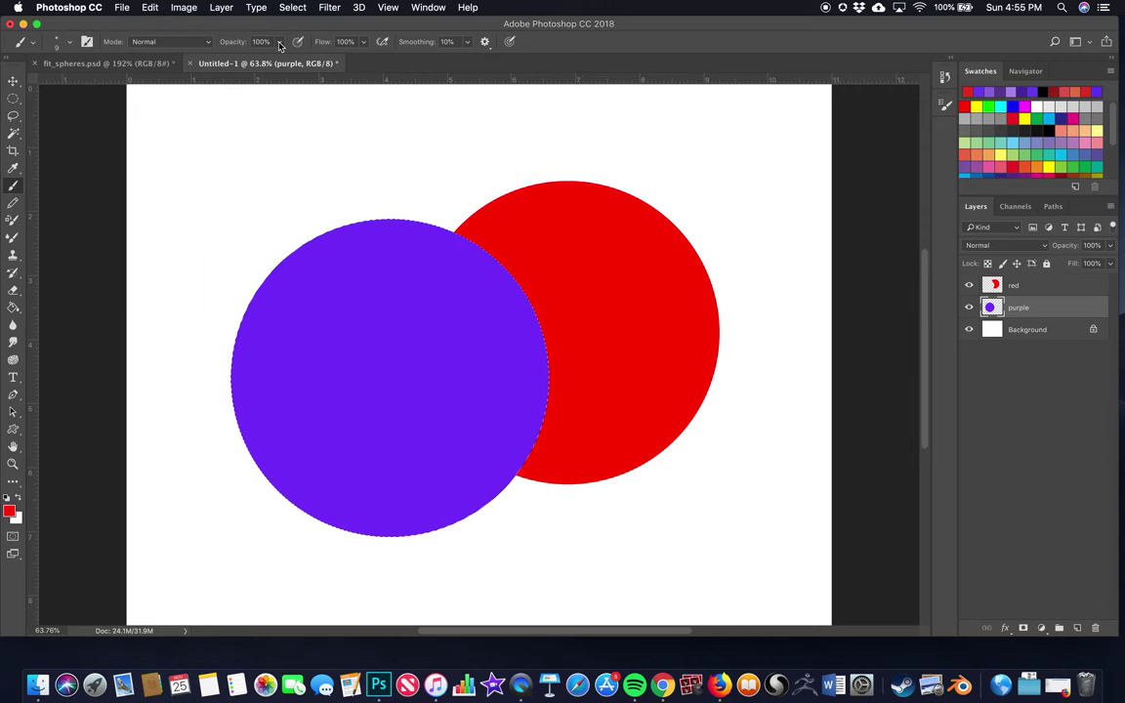
left_click(279, 43)
left_click(283, 52)
- Sample the purple circle's color with the Eyedropper and set the foreground to a lighter purple, 9e6afb
left_click(15, 169)
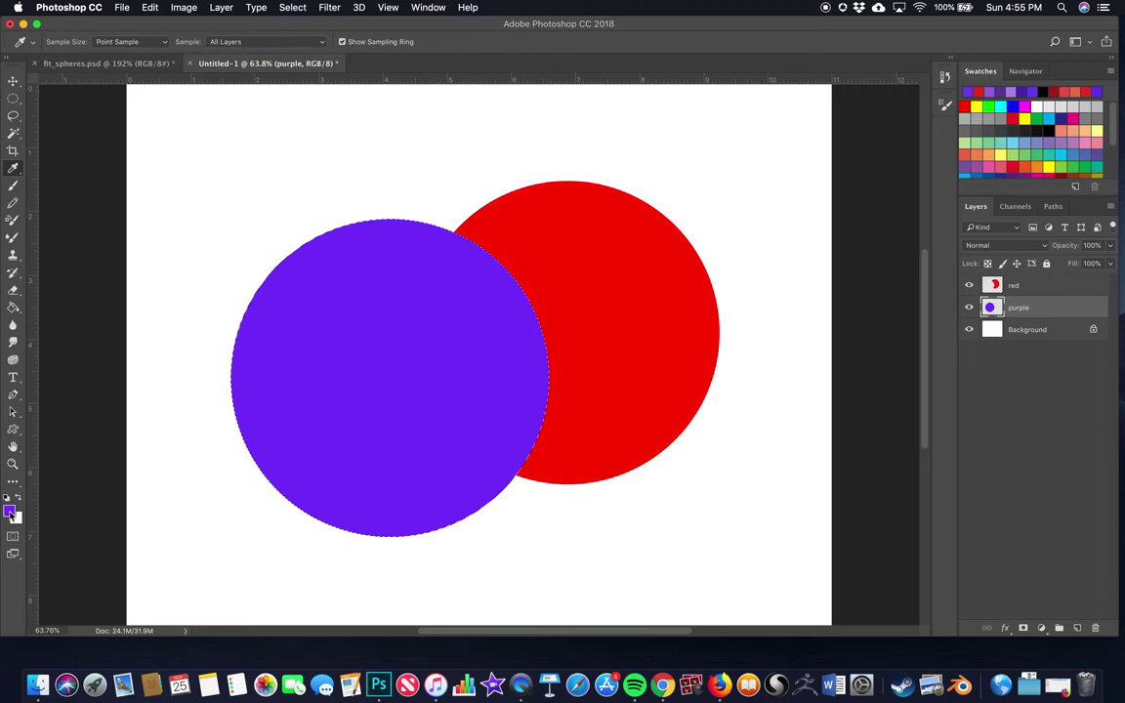
left_click(9, 511)
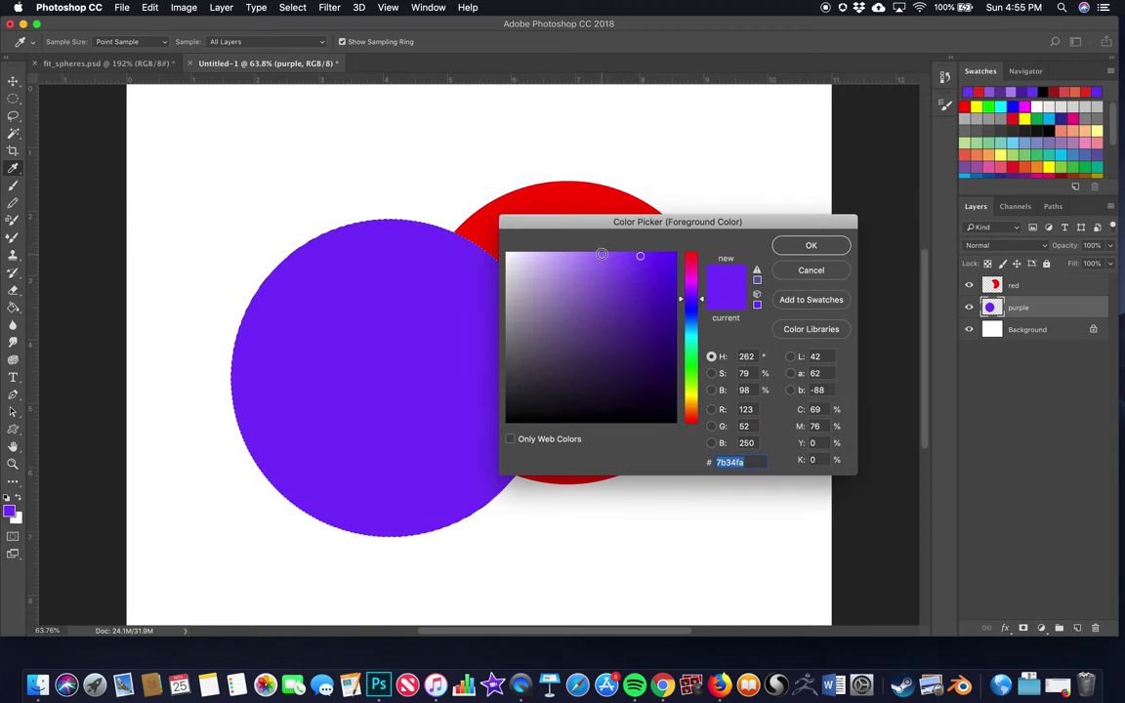
left_click(604, 255)
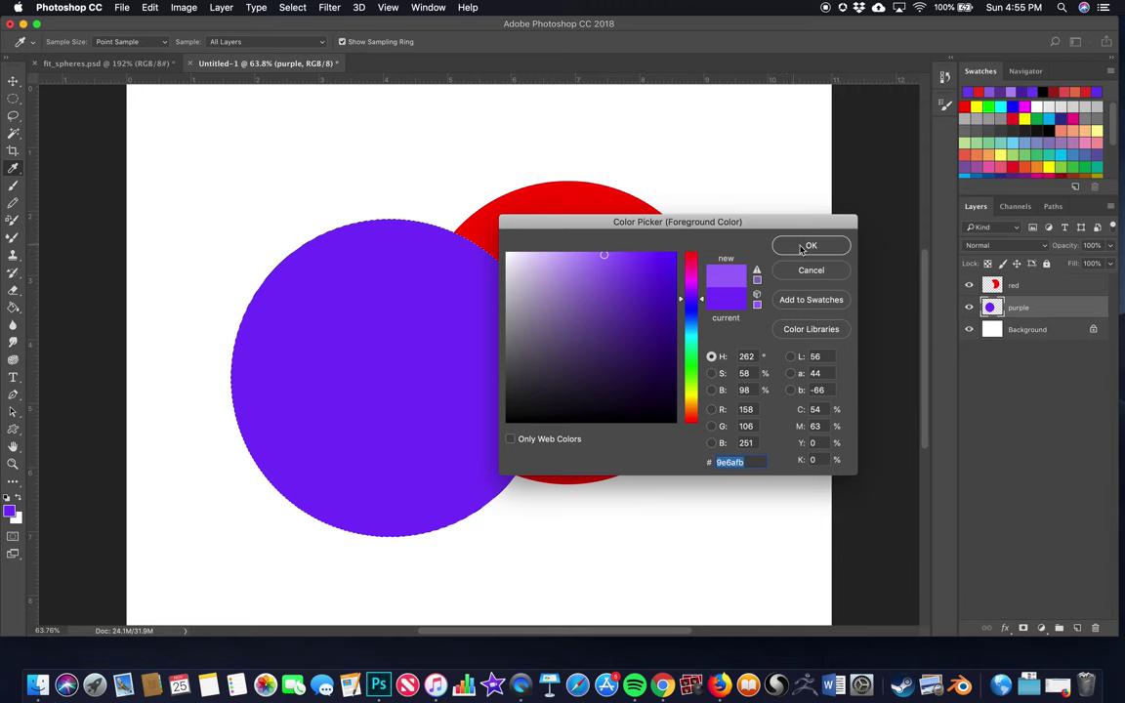
key("Return")
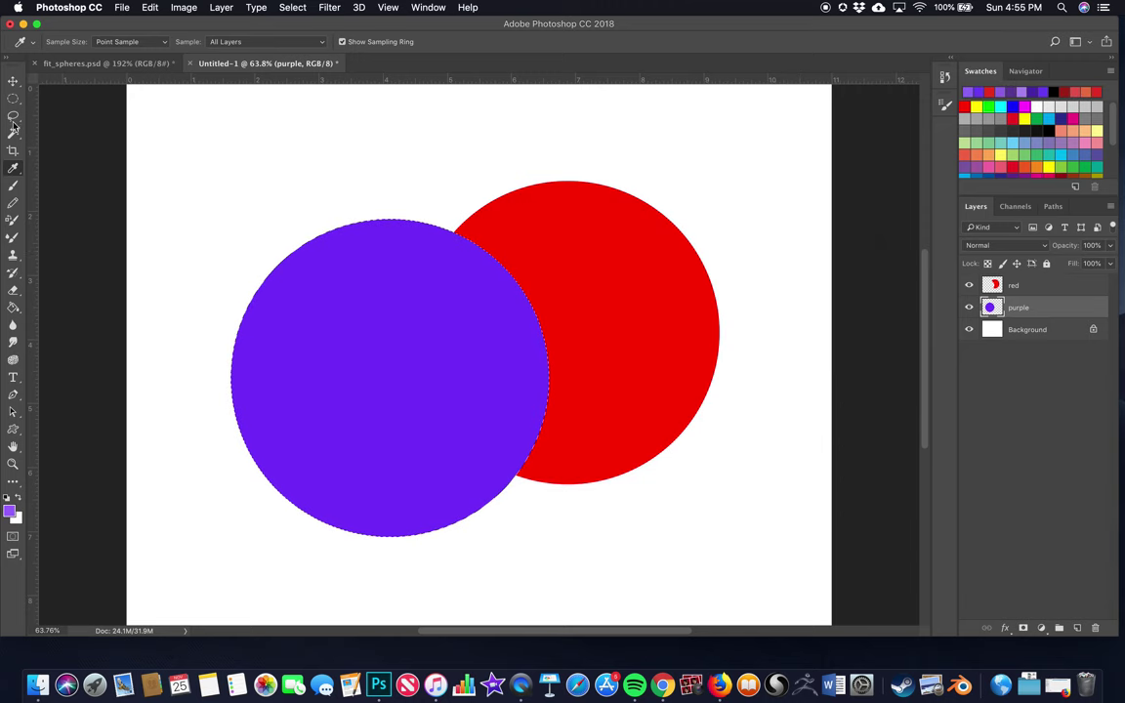
- Enlarge the soft round brush to 1100 px with the Brush tool and check its size and hardness settings
left_click(13, 185)
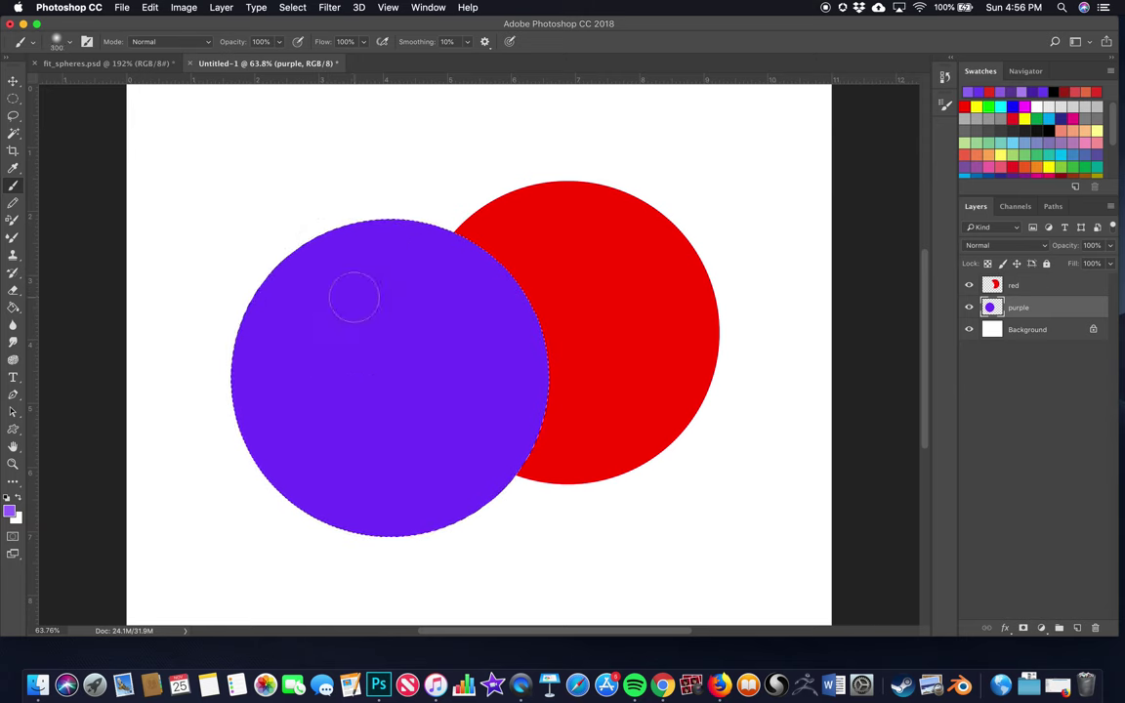
key("bracketright")
key("bracketright")
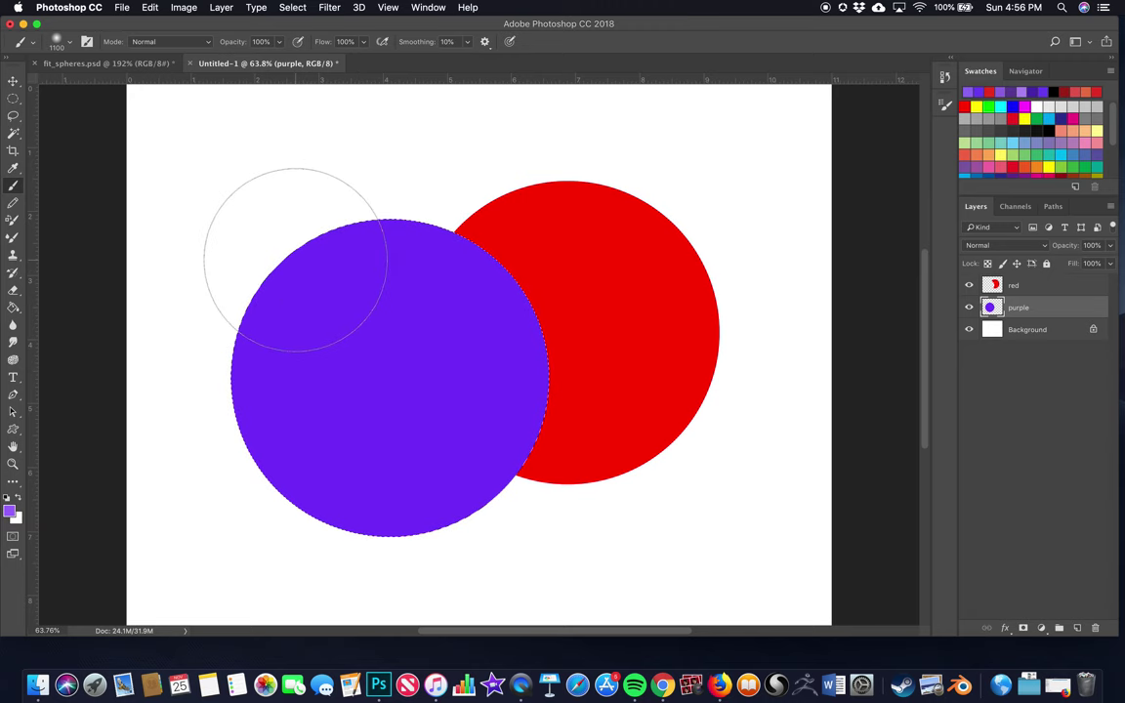
left_click(69, 44)
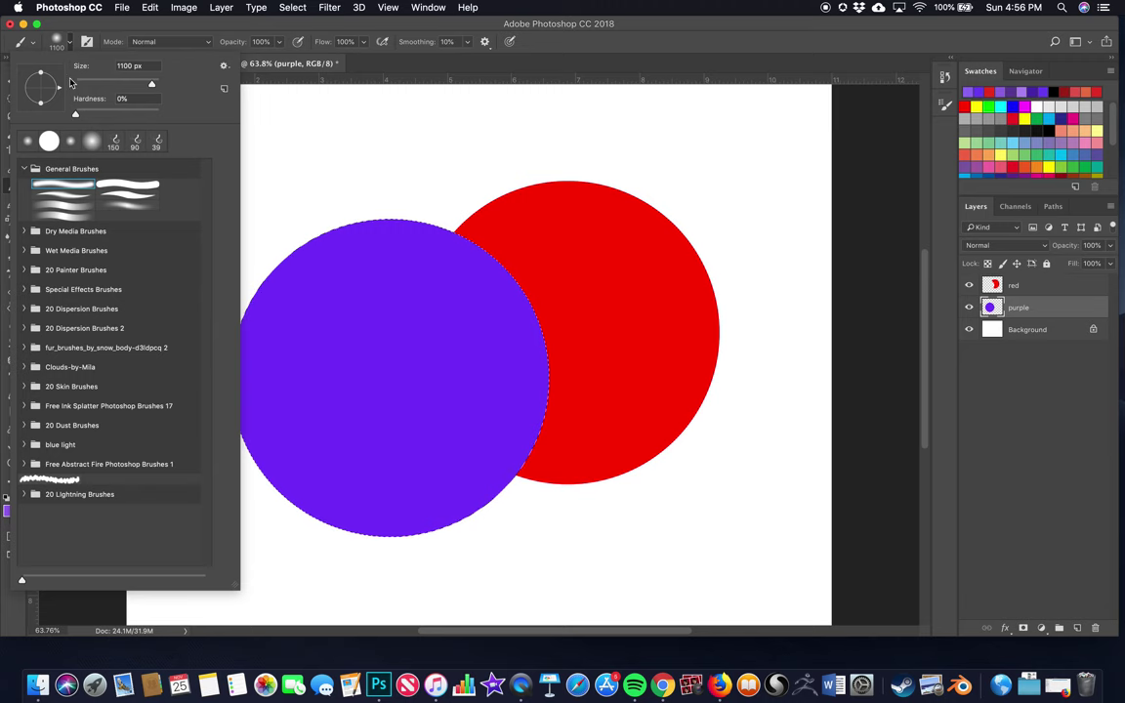
left_click(67, 43)
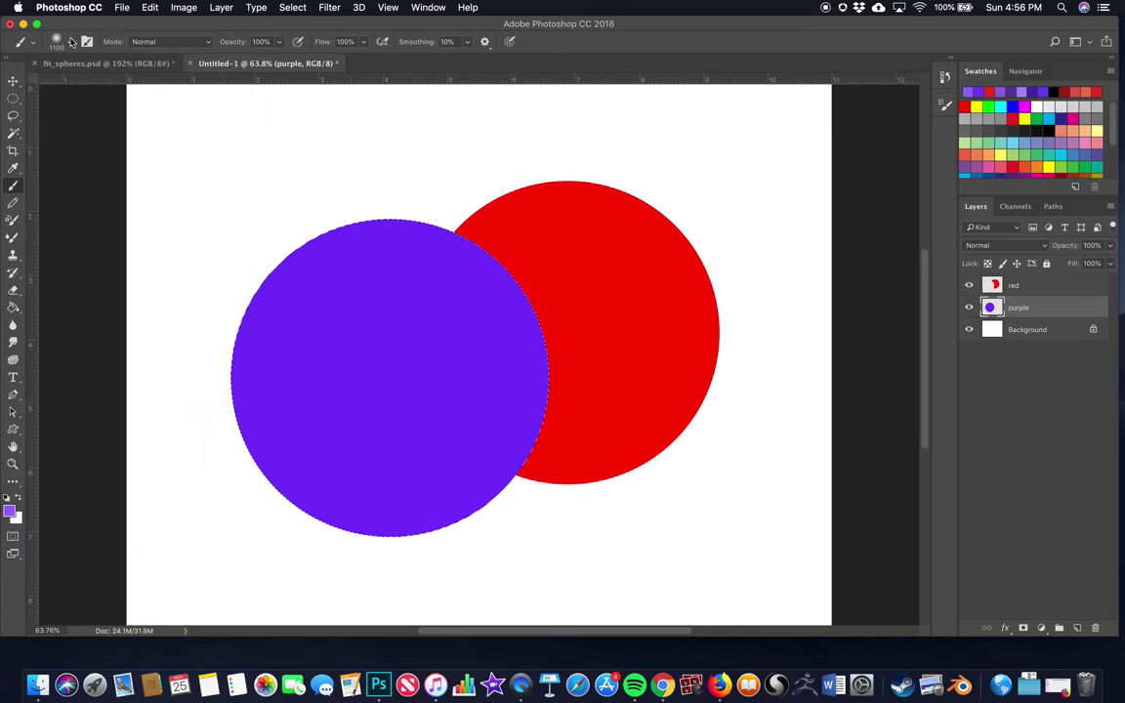
- Choose the Soft Round brush from General Brushes at 1100 px and 0% hardness, and review its brush tip settings
left_click(57, 44)
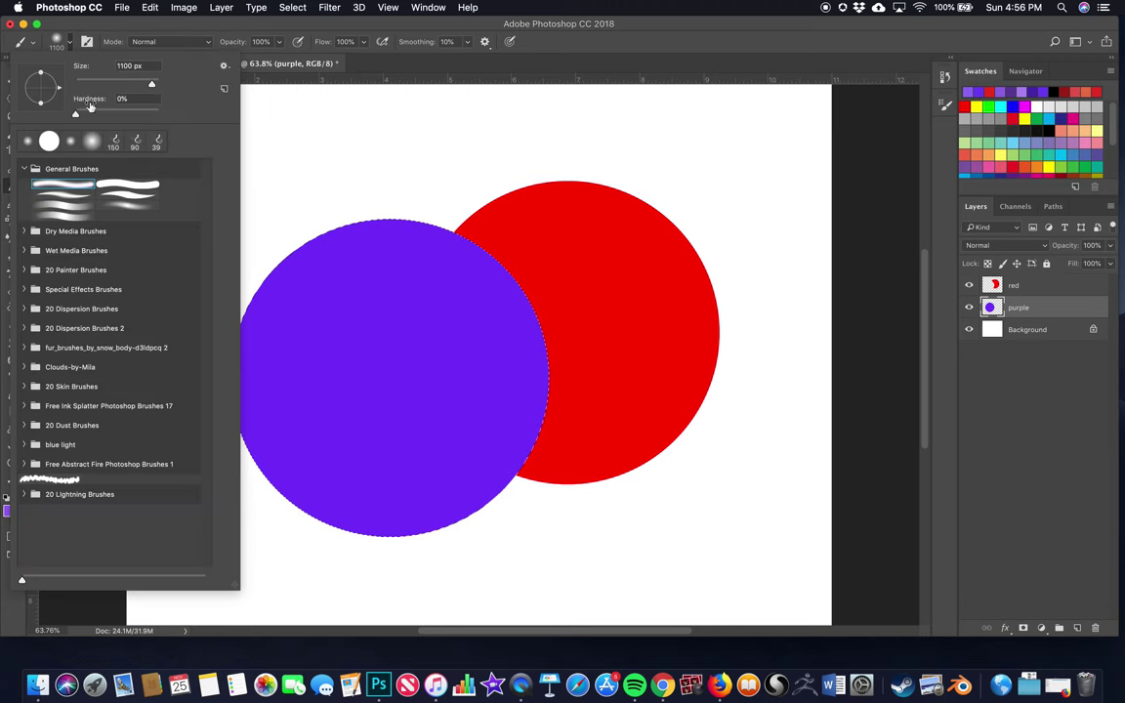
left_click(25, 169)
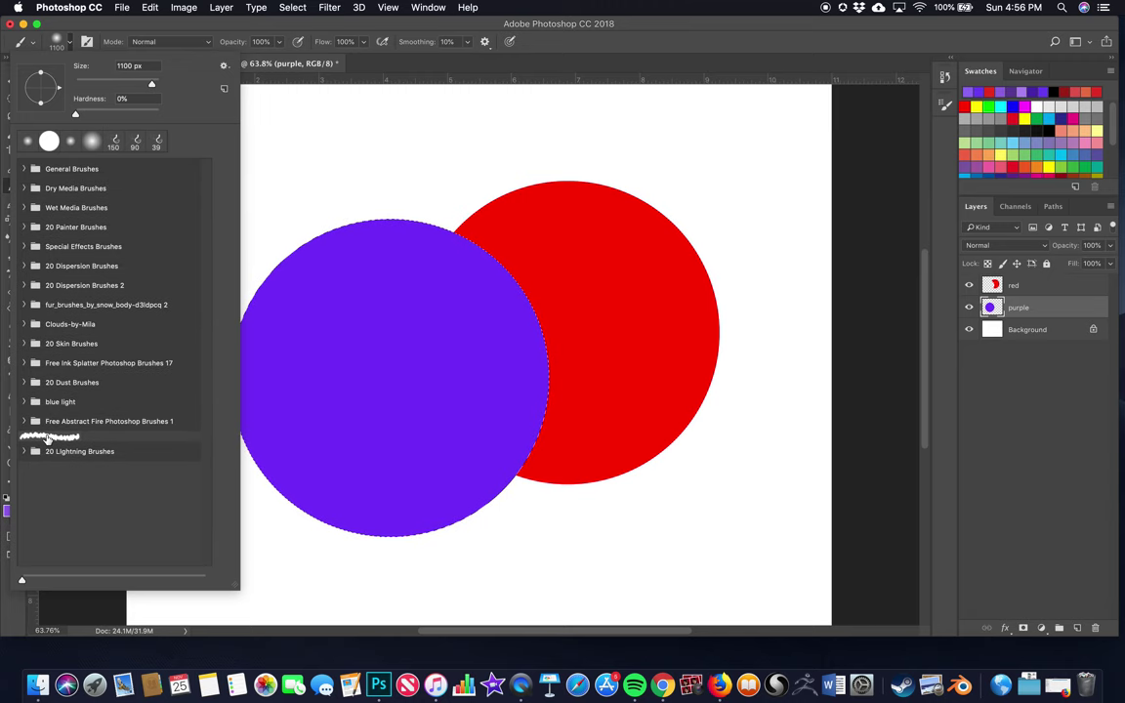
left_click(25, 170)
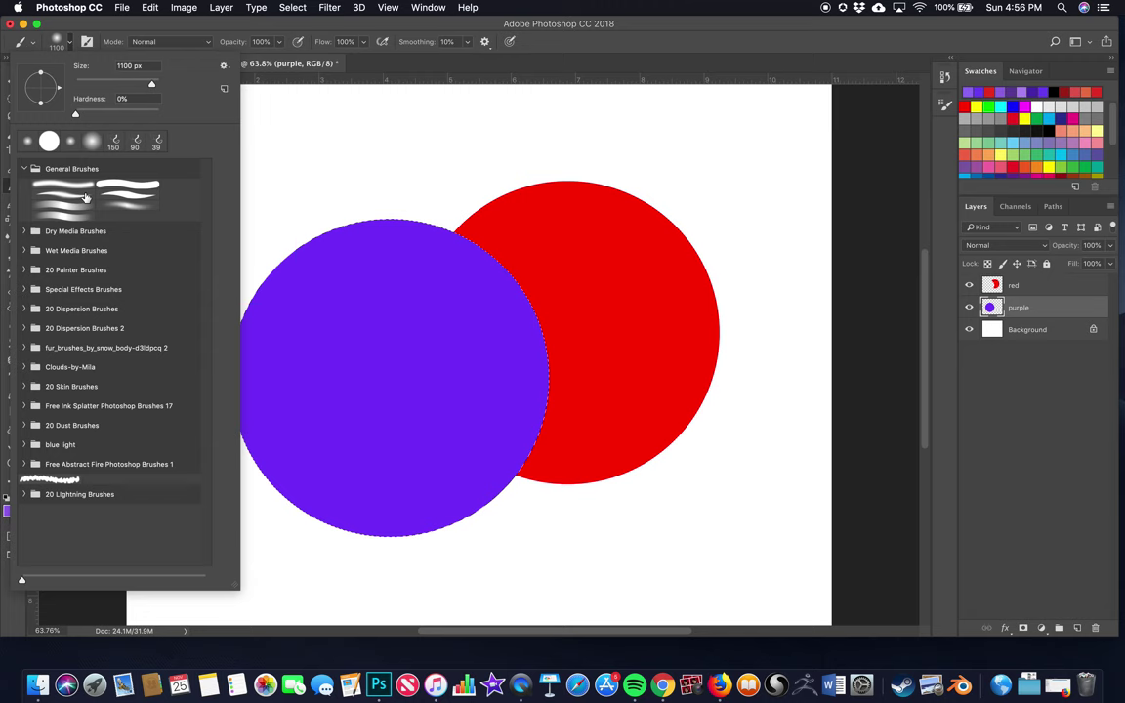
left_click(66, 185)
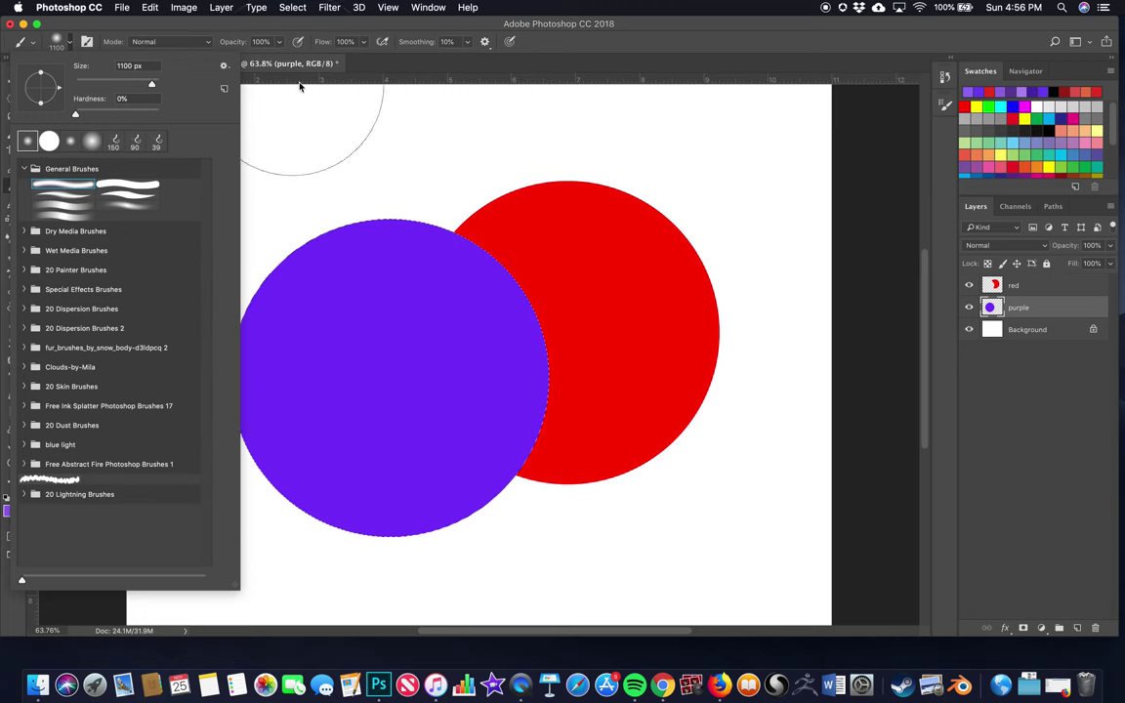
left_click(57, 42)
left_click(57, 42)
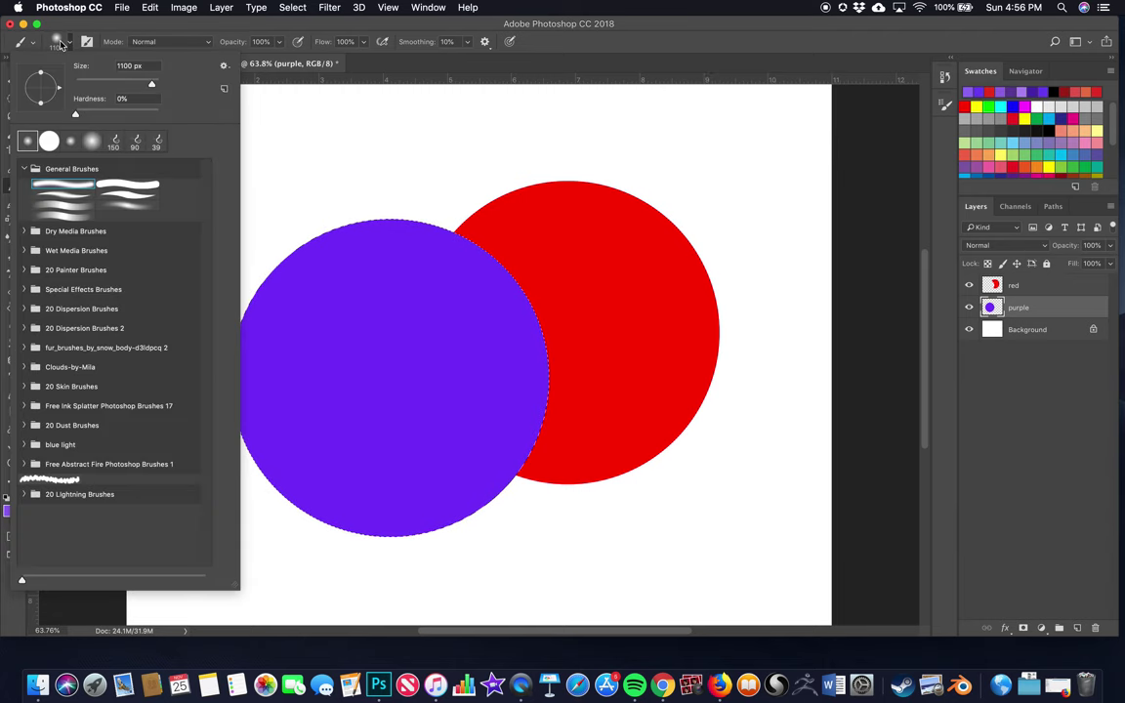
left_click(944, 108)
left_click(944, 107)
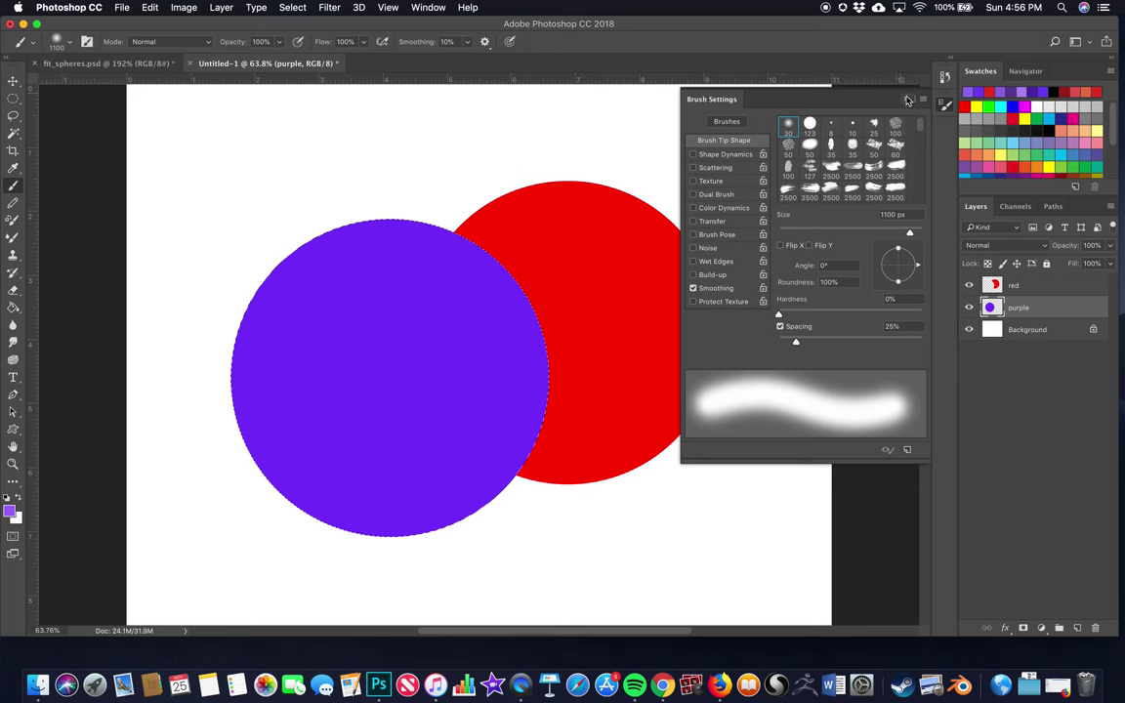
left_click(907, 102)
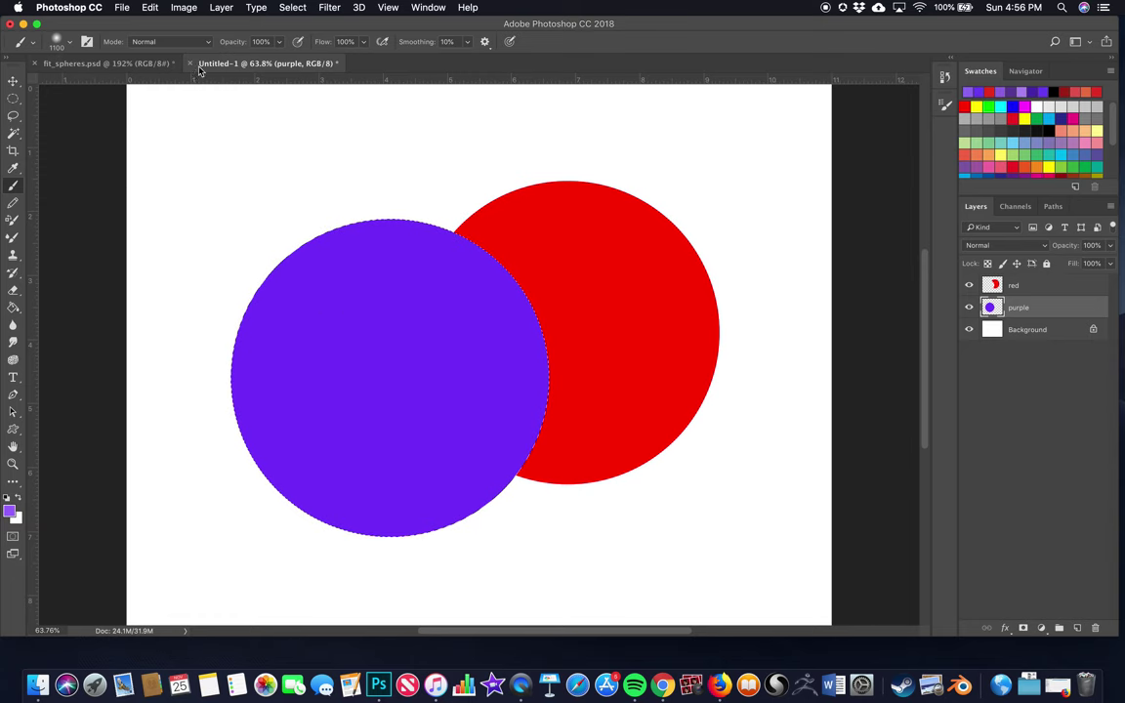
- Try shading the purple circle's upper-left side with lighter purple in Normal mode, and revert to the Load Selection history state
left_click_drag(243, 338, 313, 276)
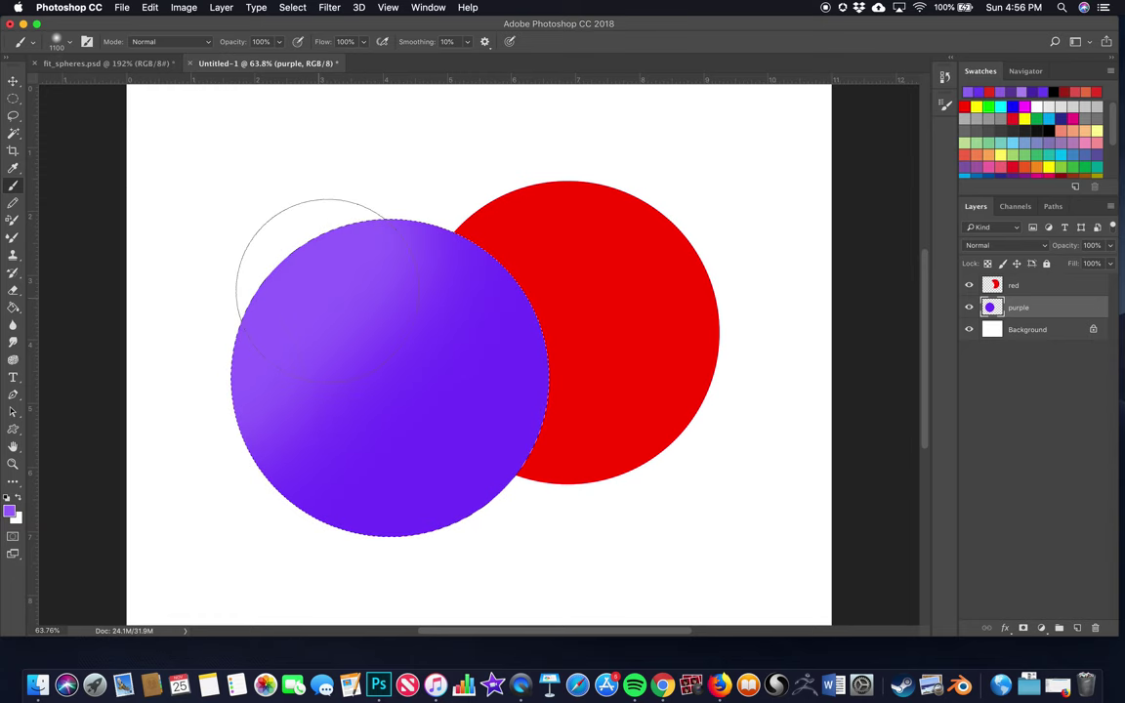
mouse_move(389, 231)
left_mouse_down()
mouse_move(314, 286)
mouse_move(176, 409)
left_mouse_up()
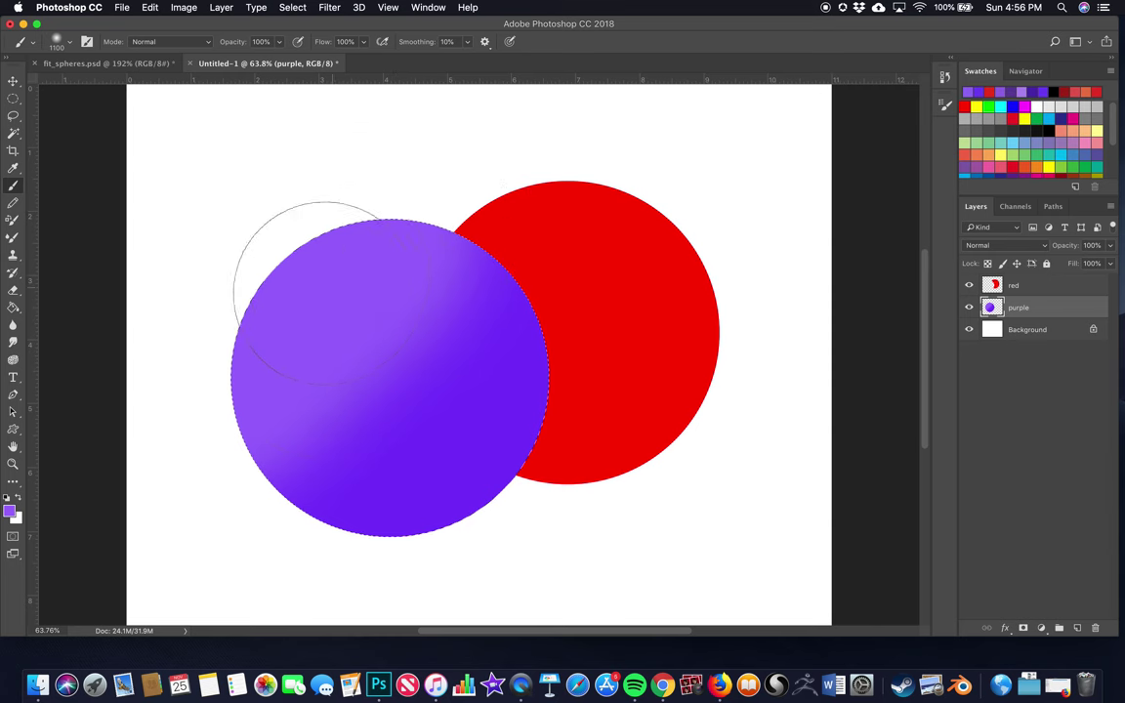
left_click(944, 76)
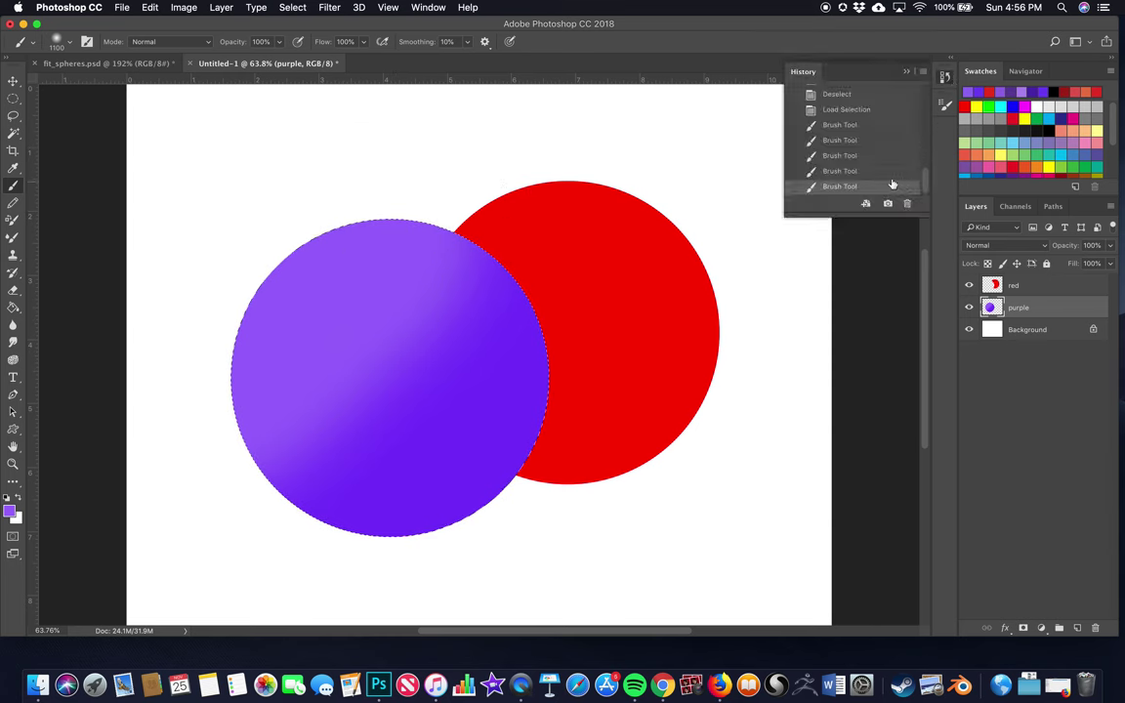
left_click(839, 109)
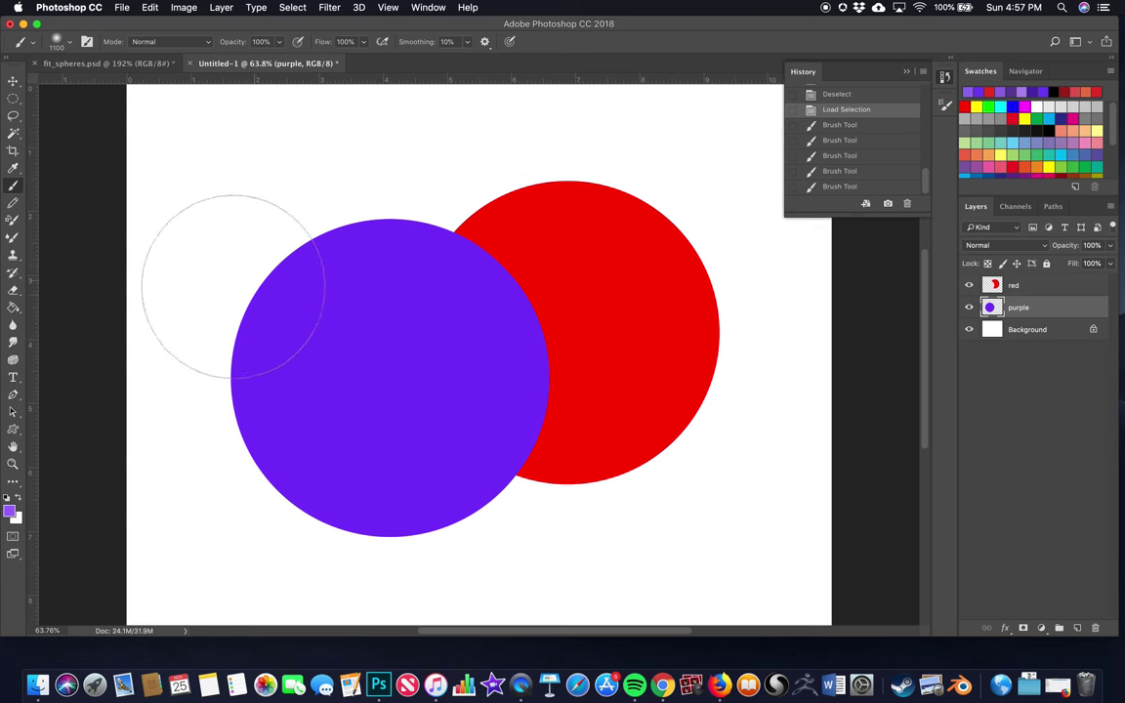
- Set the brush blending mode to Screen
left_click(181, 42)
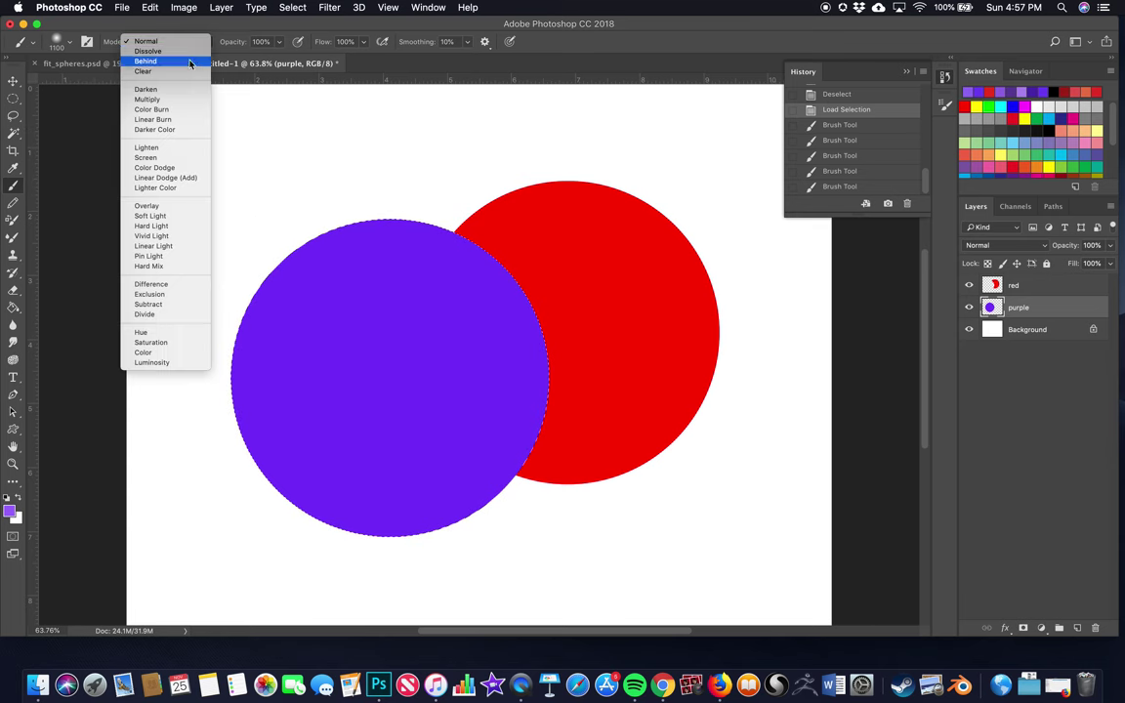
left_click(147, 157)
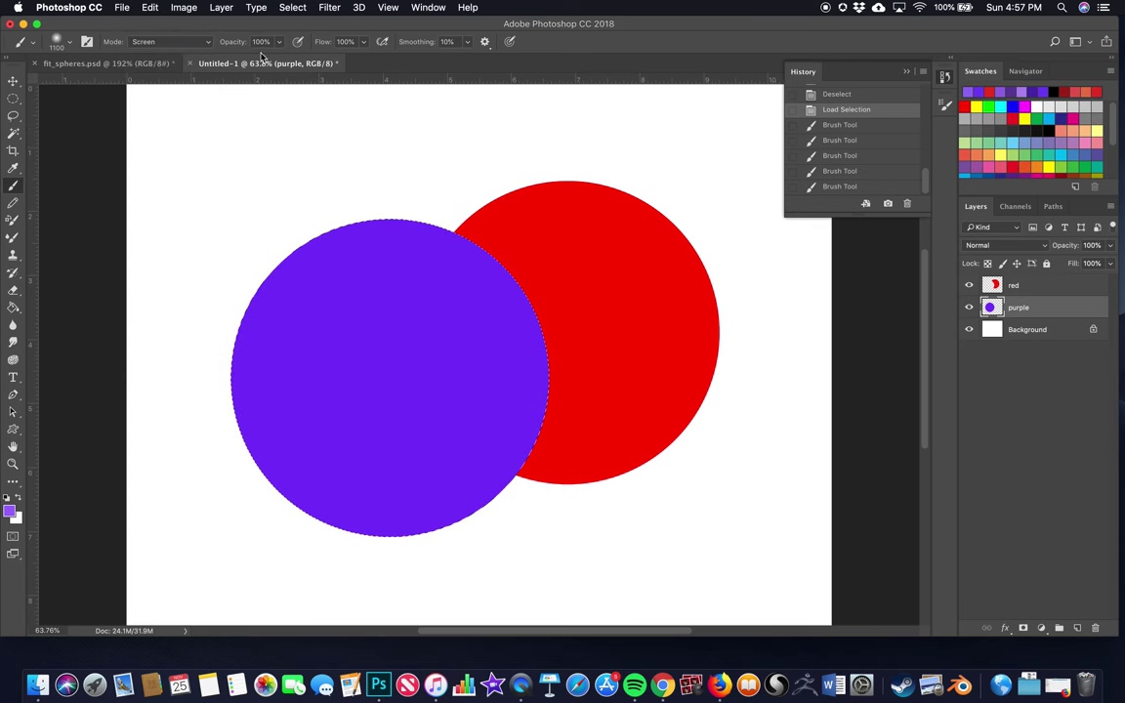
- Try lightening the purple circle's upper-left side with full-opacity Screen strokes, and revert to the Load Selection history state
mouse_move(369, 232)
left_mouse_down()
mouse_move(261, 322)
mouse_move(180, 436)
left_mouse_up()
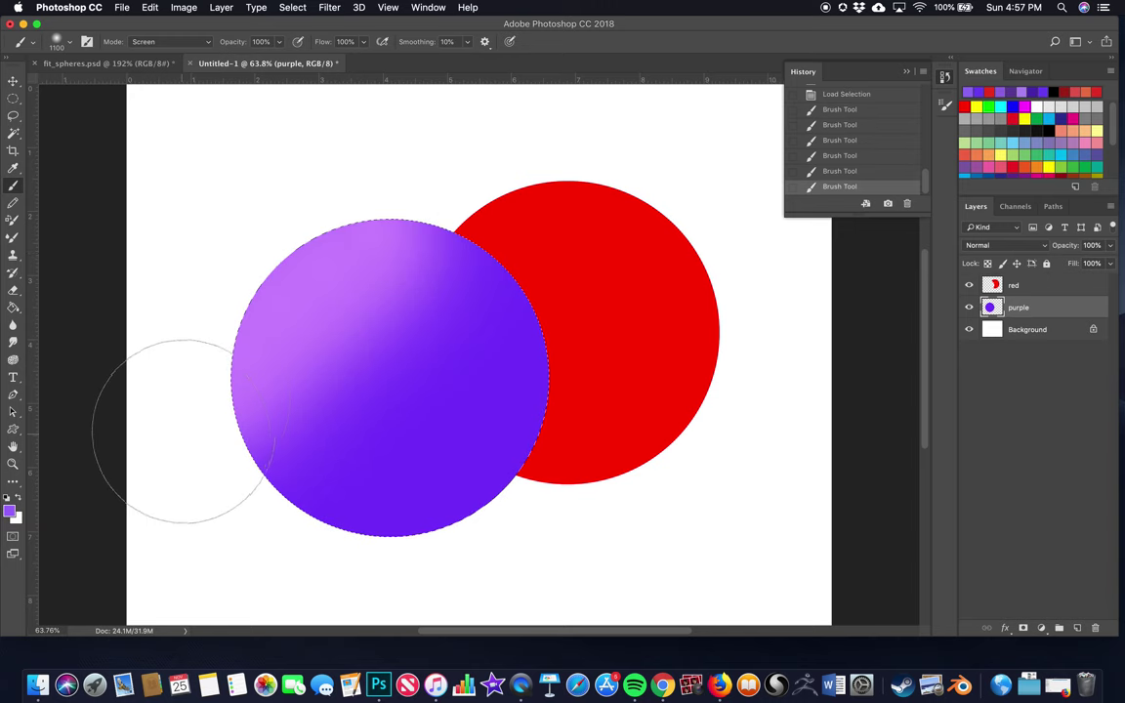
left_click_drag(353, 219, 201, 369)
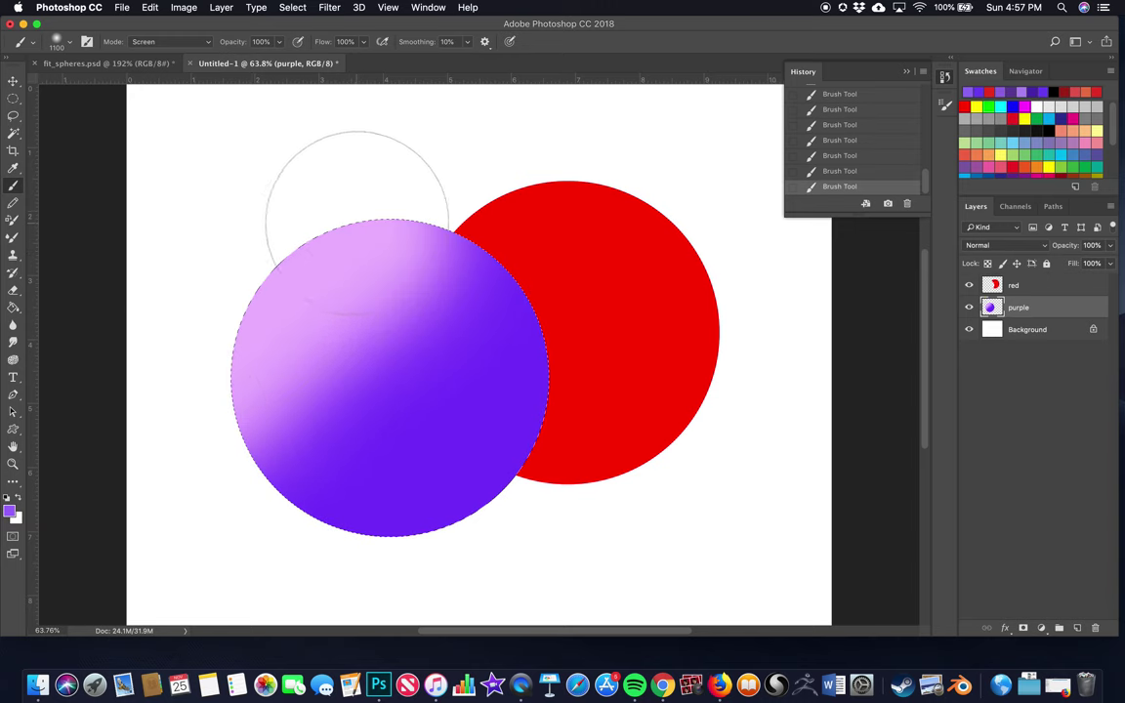
left_click_drag(356, 223, 163, 426)
mouse_move(366, 225)
left_mouse_down()
mouse_move(198, 368)
mouse_move(194, 503)
left_mouse_up()
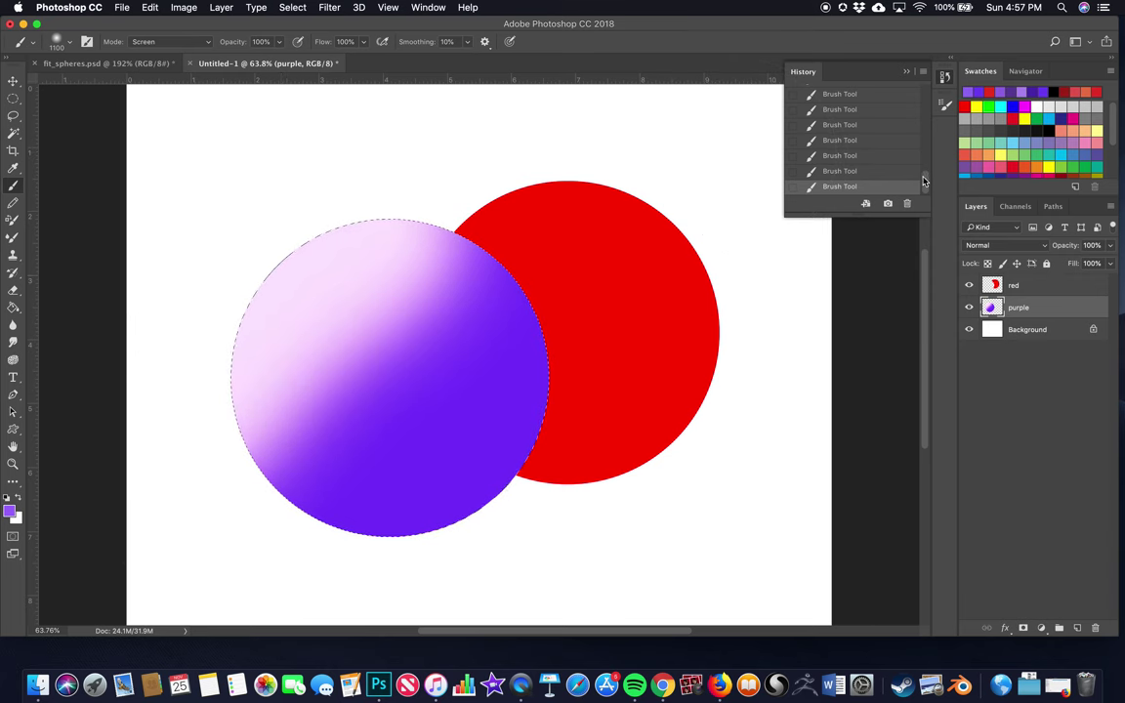
scroll(835, 144, "up", 3)
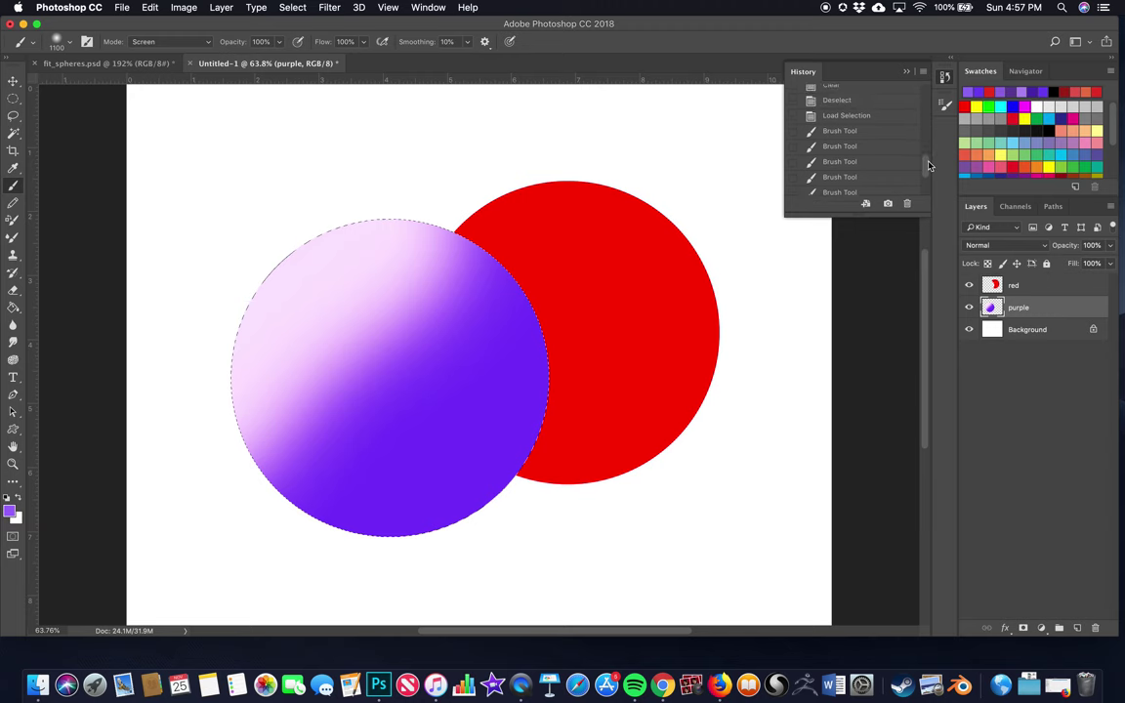
left_click(846, 115)
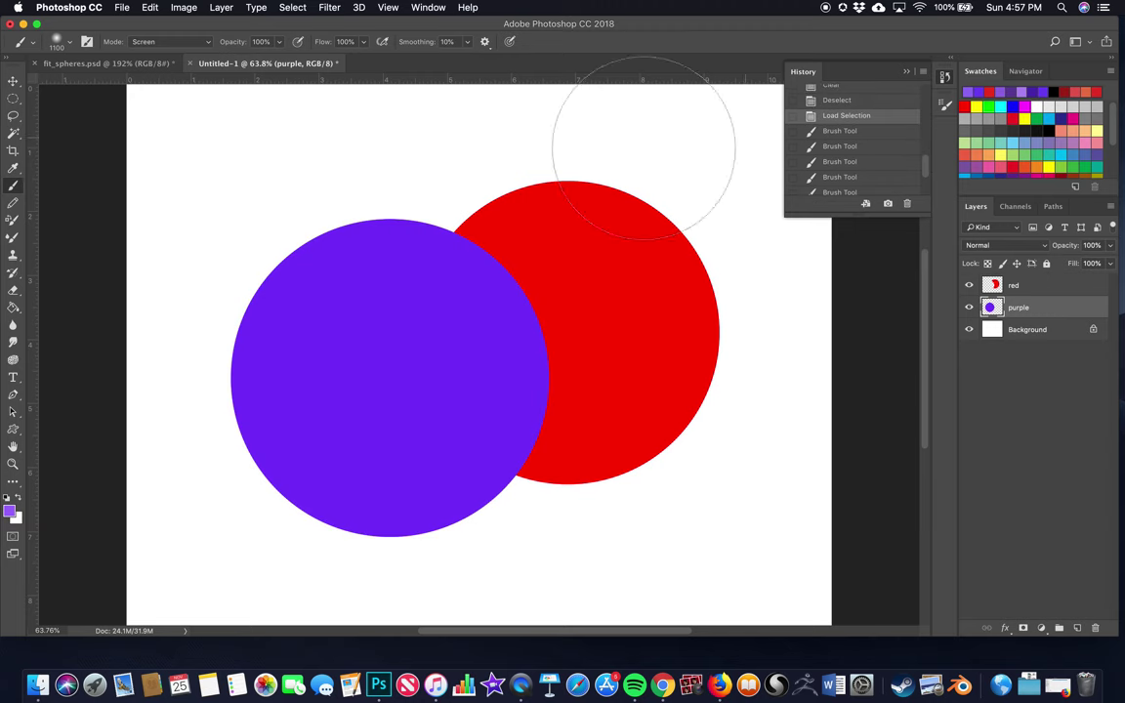
- Lower the brush opacity to 41%
left_click(279, 42)
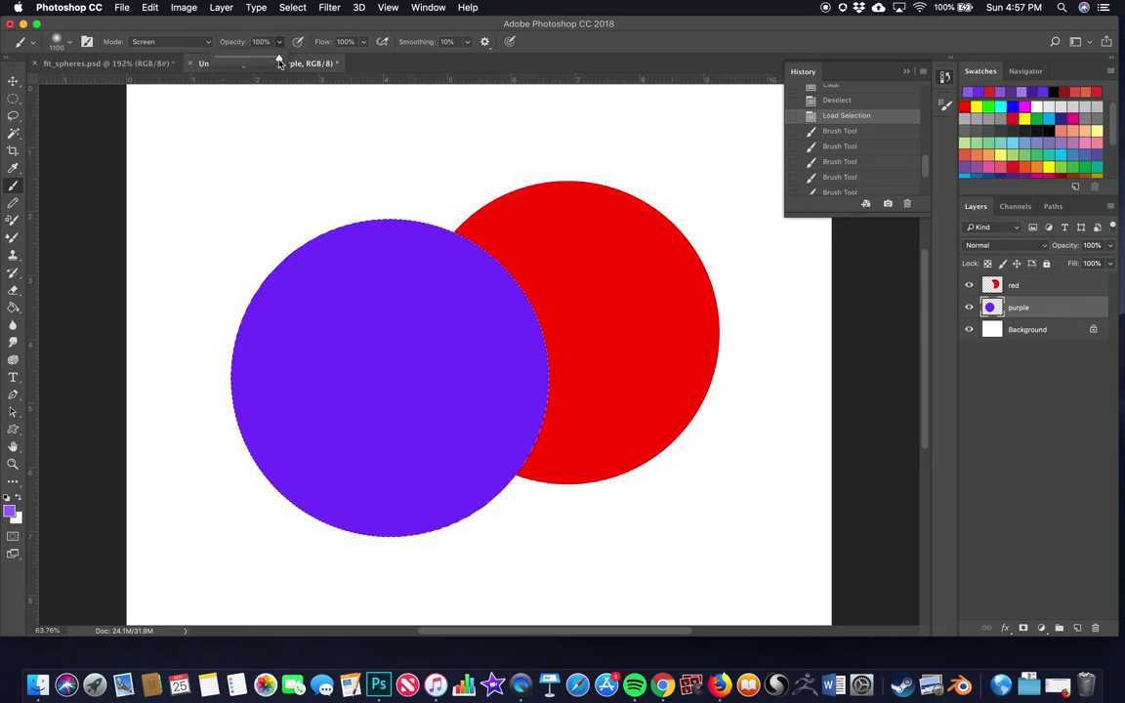
left_click_drag(276, 61, 253, 61)
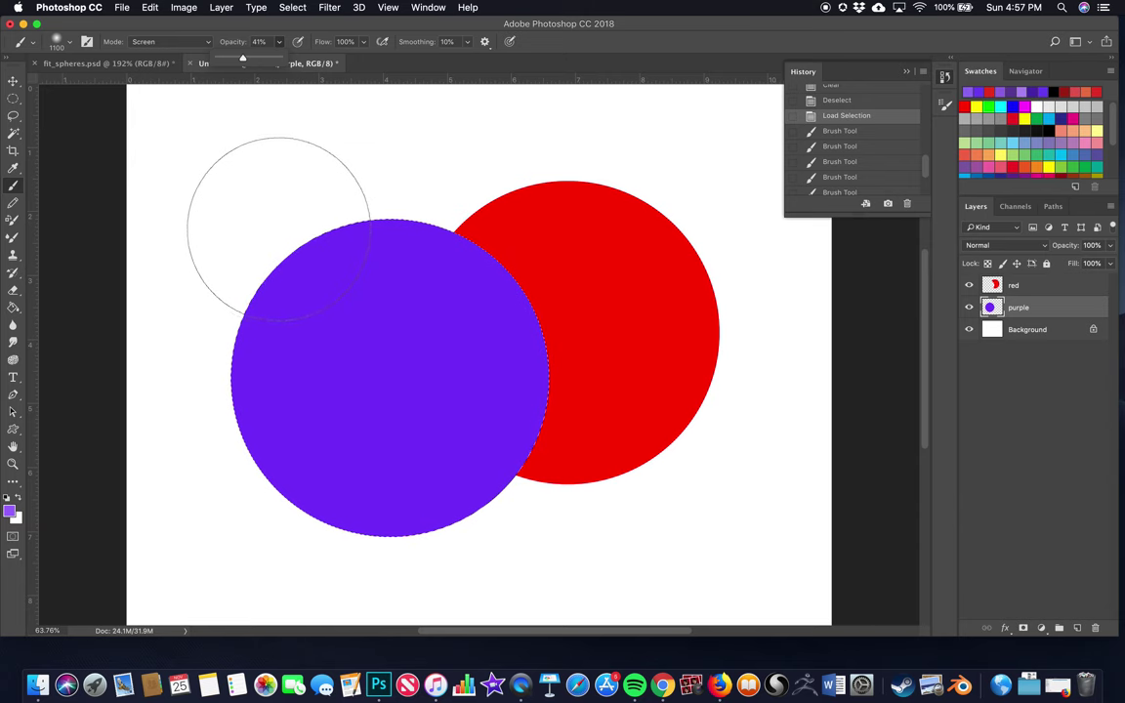
- Try a stroke on the purple circle with the brush reduced to 250 px, and revert to the Load Selection history state
key("bracketleft")
key("bracketleft")
key("bracketleft")
key("bracketleft")
key("bracketleft")
key("bracketleft")
key("bracketleft")
key("bracketleft")
key("bracketleft")
mouse_move(326, 291)
left_mouse_down()
mouse_move(322, 268)
mouse_move(304, 291)
mouse_move(309, 276)
mouse_move(393, 252)
mouse_move(395, 260)
left_mouse_up()
left_click(825, 171)
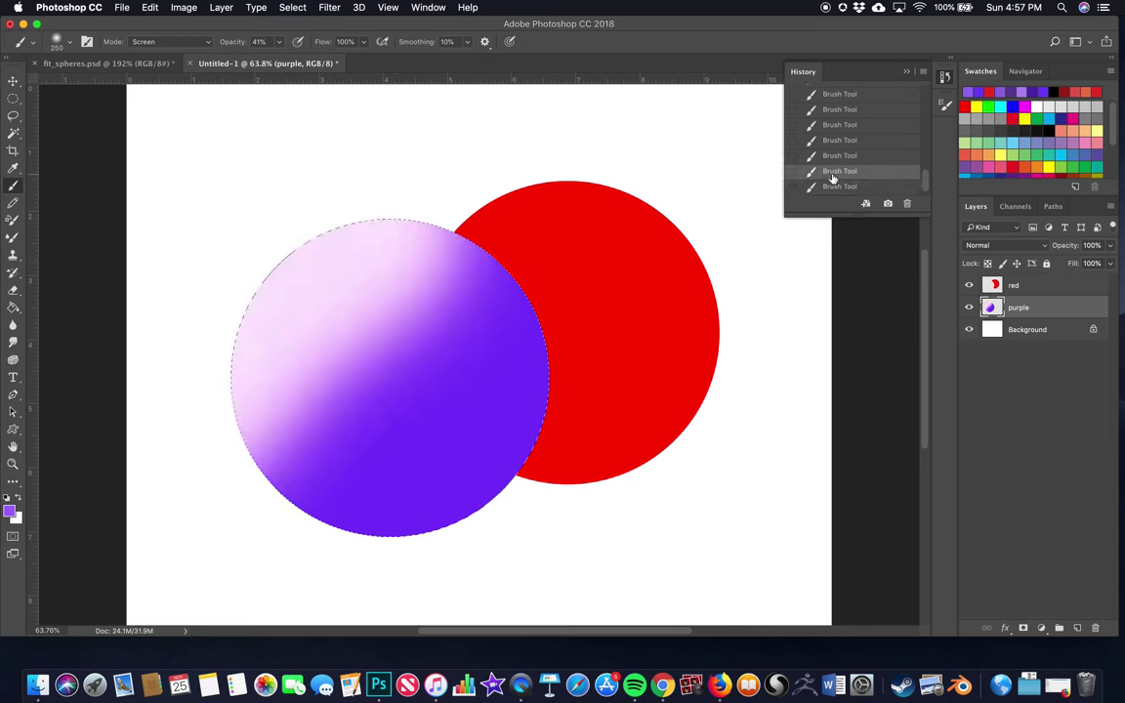
left_click_drag(924, 174, 926, 155)
left_click(867, 137)
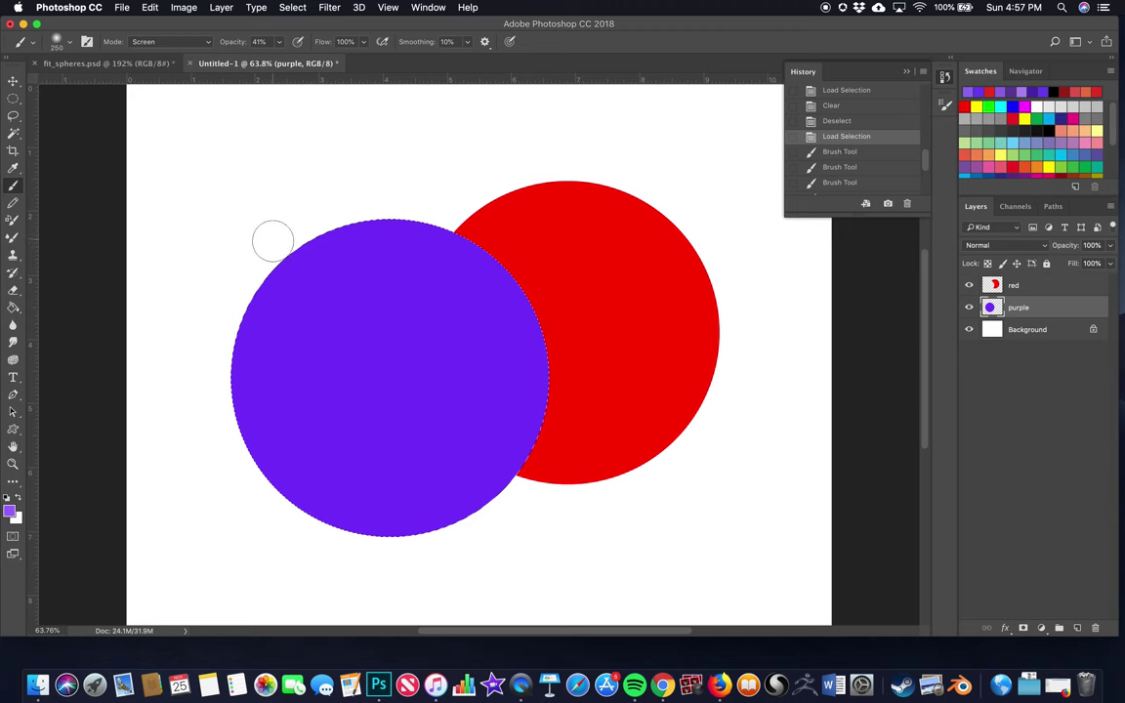
- Enlarge the soft brush to 1400 px and build up a broad light area along the purple circle's upper-left edge
key("bracketright")
key("bracketright")
key("bracketright")
key("bracketright")
key("bracketright")
key("bracketright")
key("bracketright")
key("bracketright")
key("bracketright")
key("bracketright")
key("bracketright")
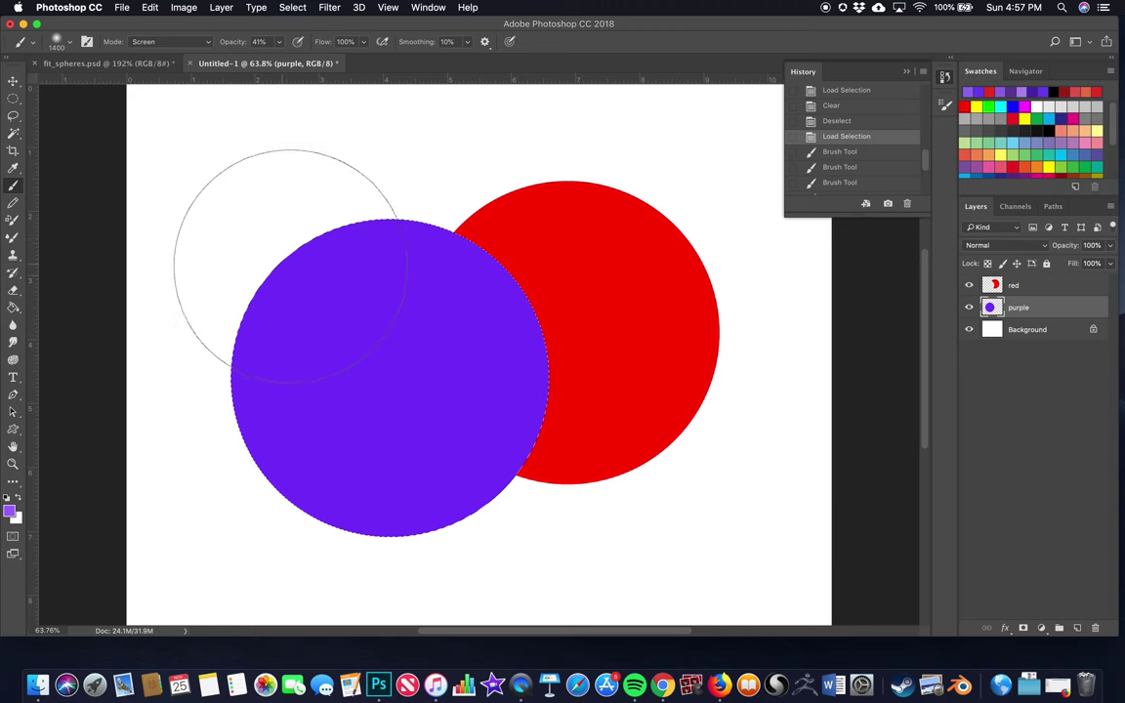
left_click(273, 293)
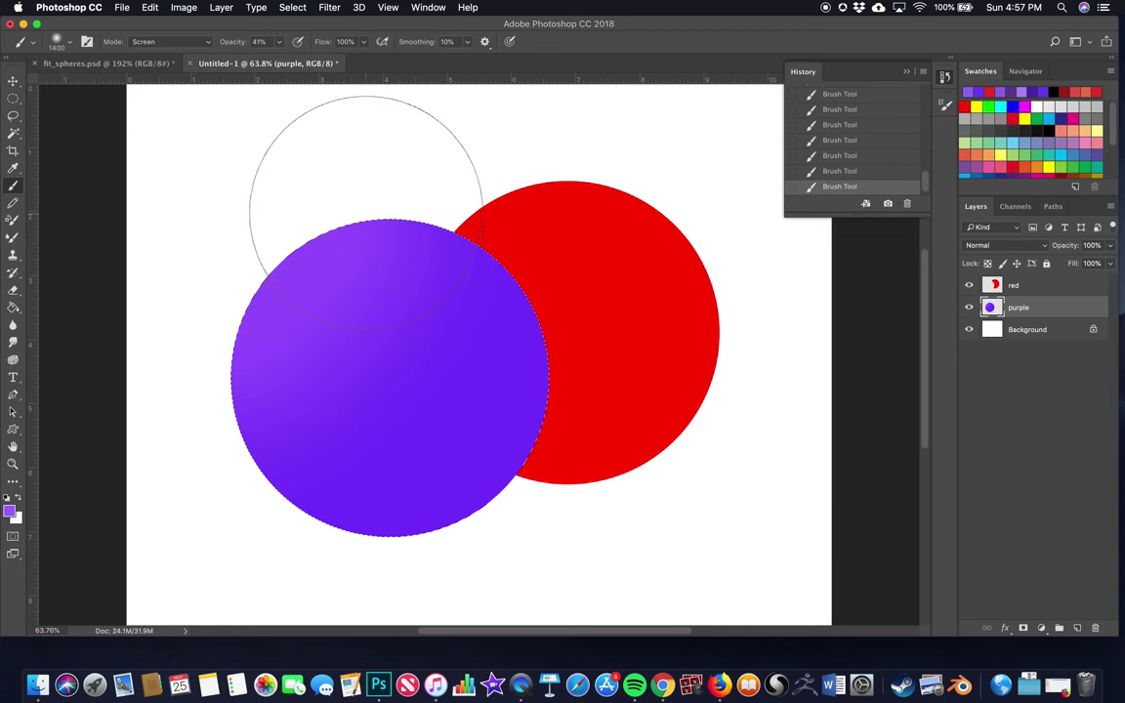
left_click(302, 254)
left_click(297, 235)
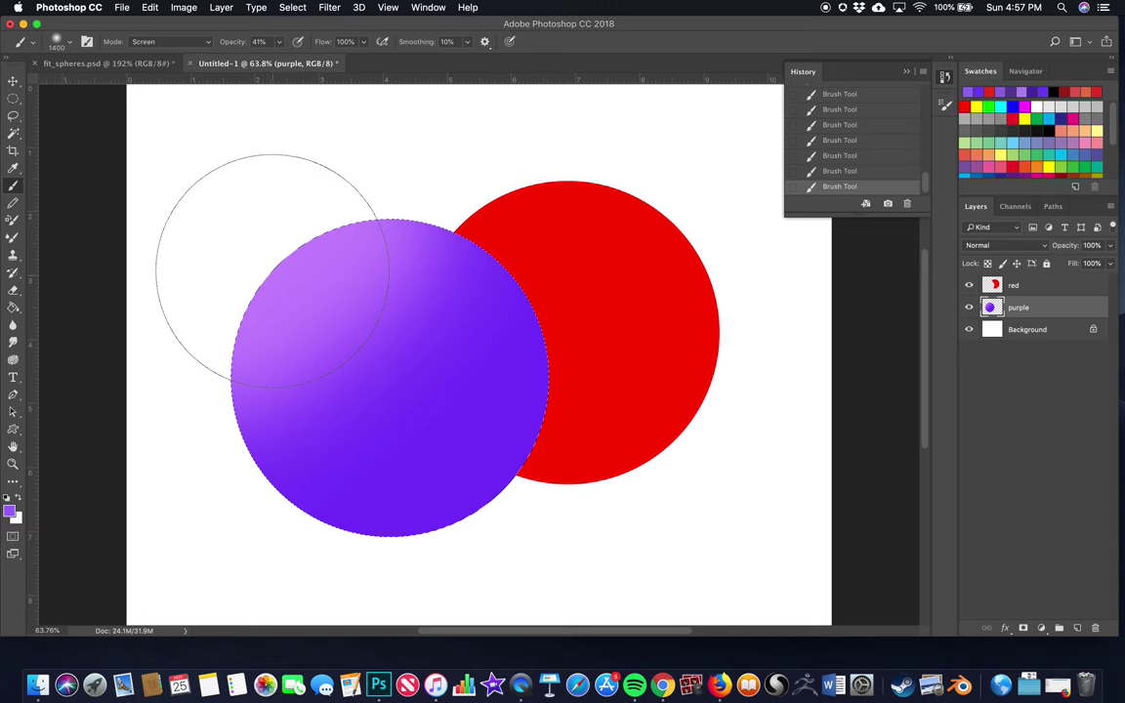
left_click(293, 249)
left_click(294, 225)
left_click(301, 231)
- Reduce the brush to about 900 px and brighten the inner part of the purple circle's light area
key("[")
key("[")
key("[")
key("[")
key("[")
key("[")
key("[")
key("[")
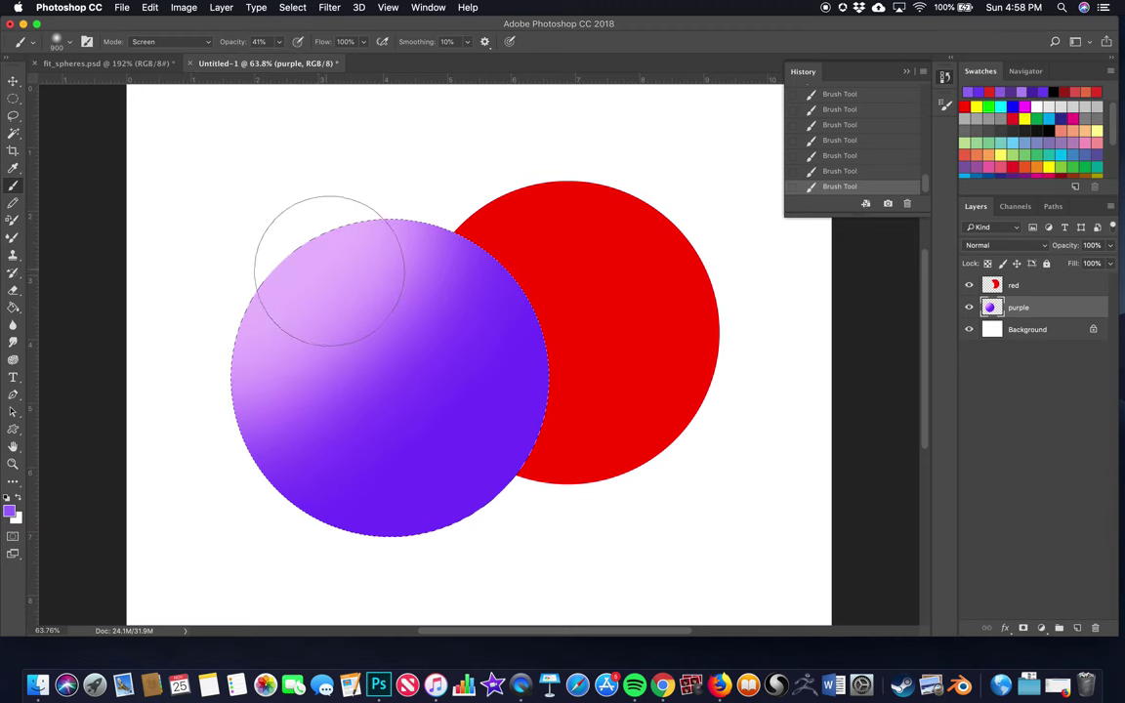
left_click(326, 289)
left_click(334, 281)
- Reduce the brush to 175 px and dab a small bright highlight in the purple circle's upper-left area
key("bracketleft")
key("bracketleft")
key("bracketleft")
key("bracketleft")
key("bracketleft")
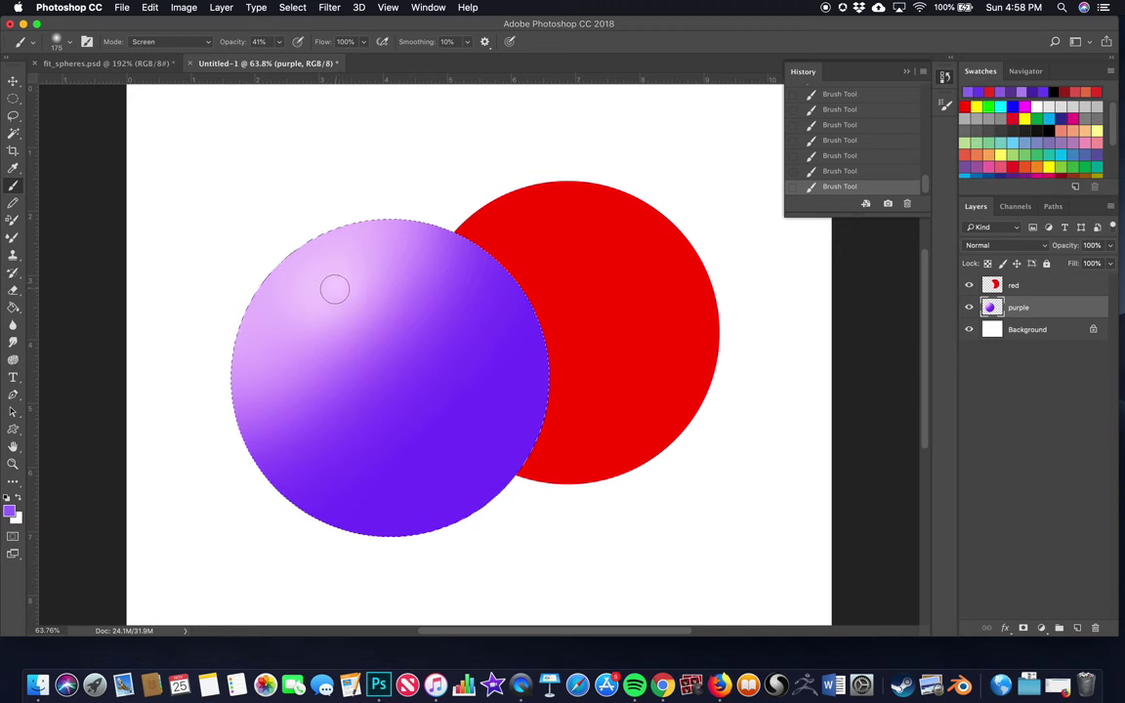
left_click(338, 280)
left_click(338, 279)
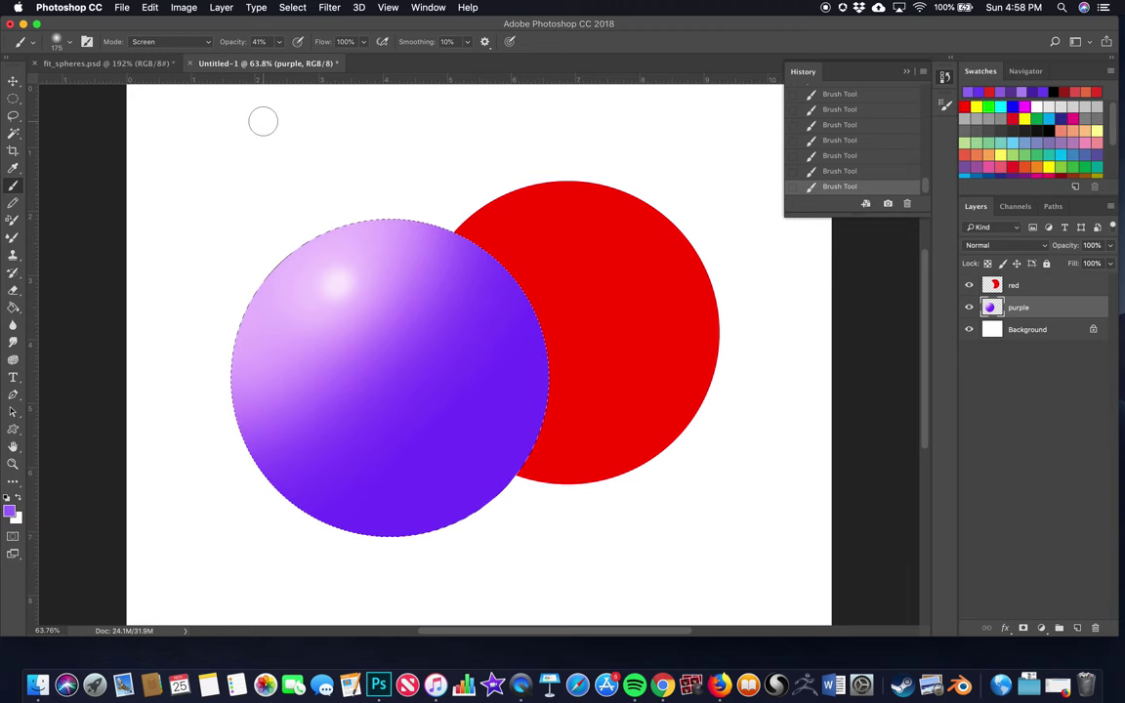
left_click(9, 512)
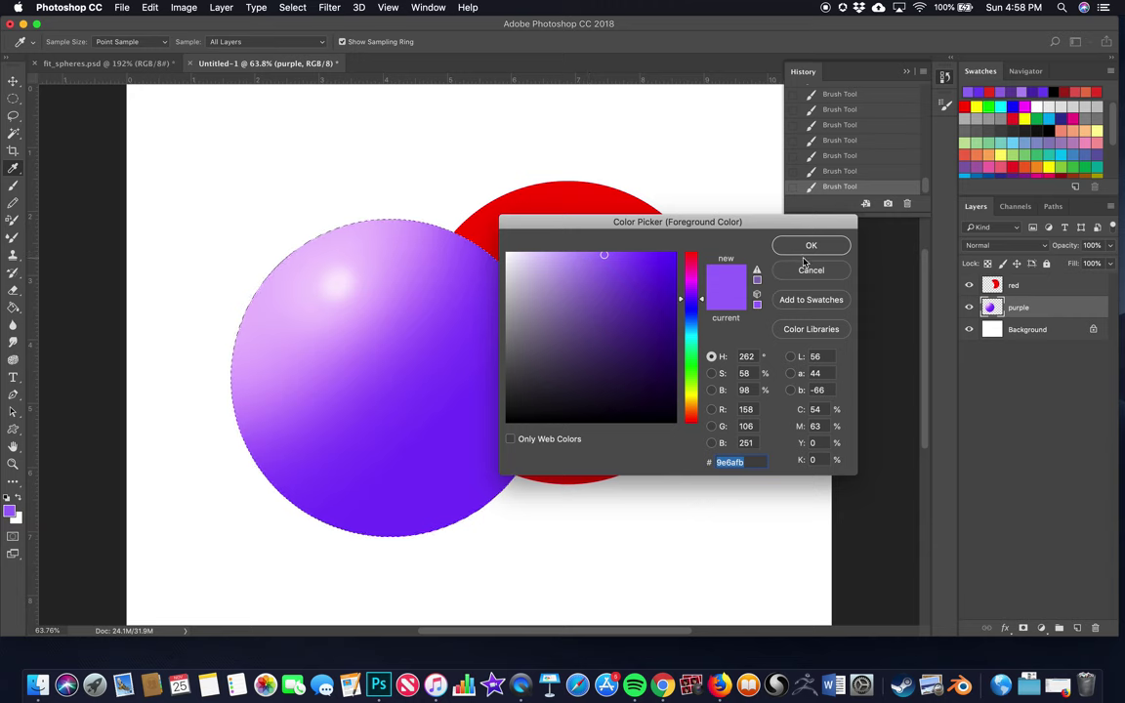
key("Return")
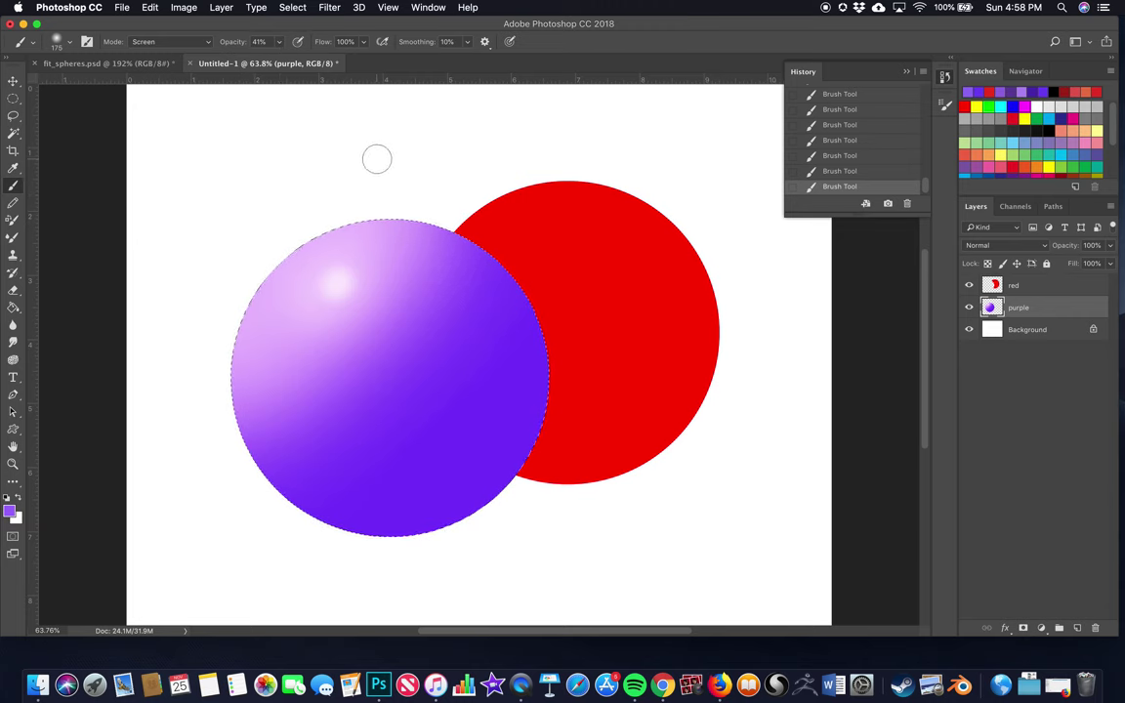
- Set the brush blending mode to Multiply and pick a darker, muted purple of the same hue as the foreground color
left_click(206, 46)
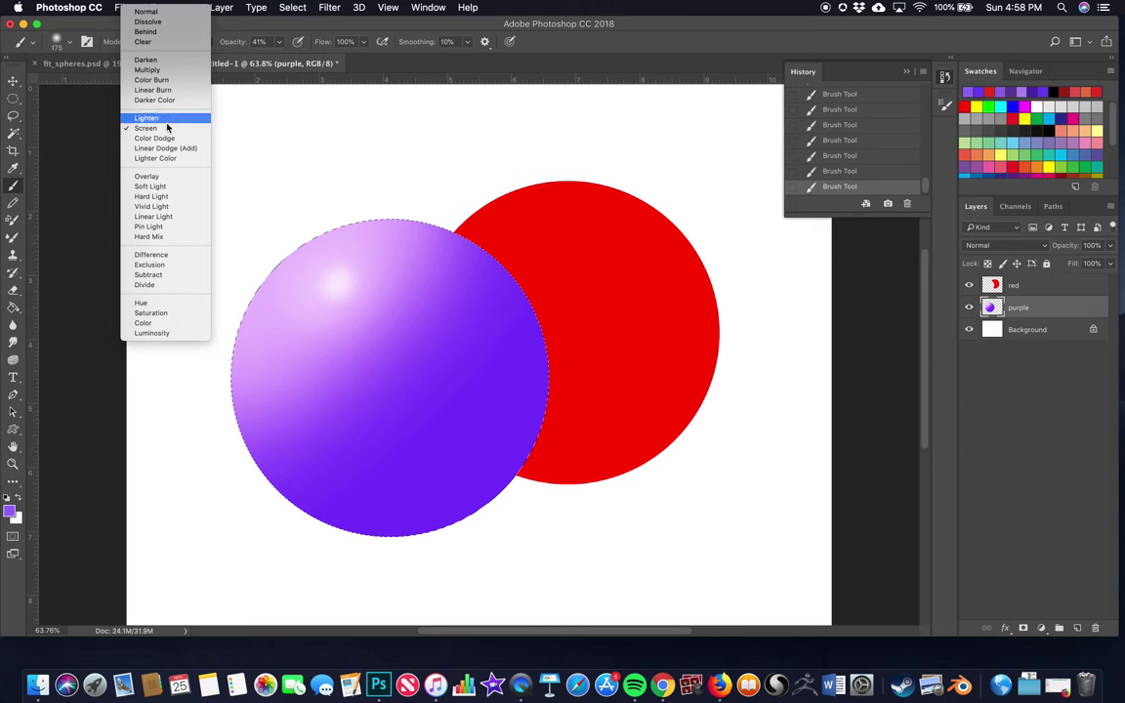
left_click(148, 70)
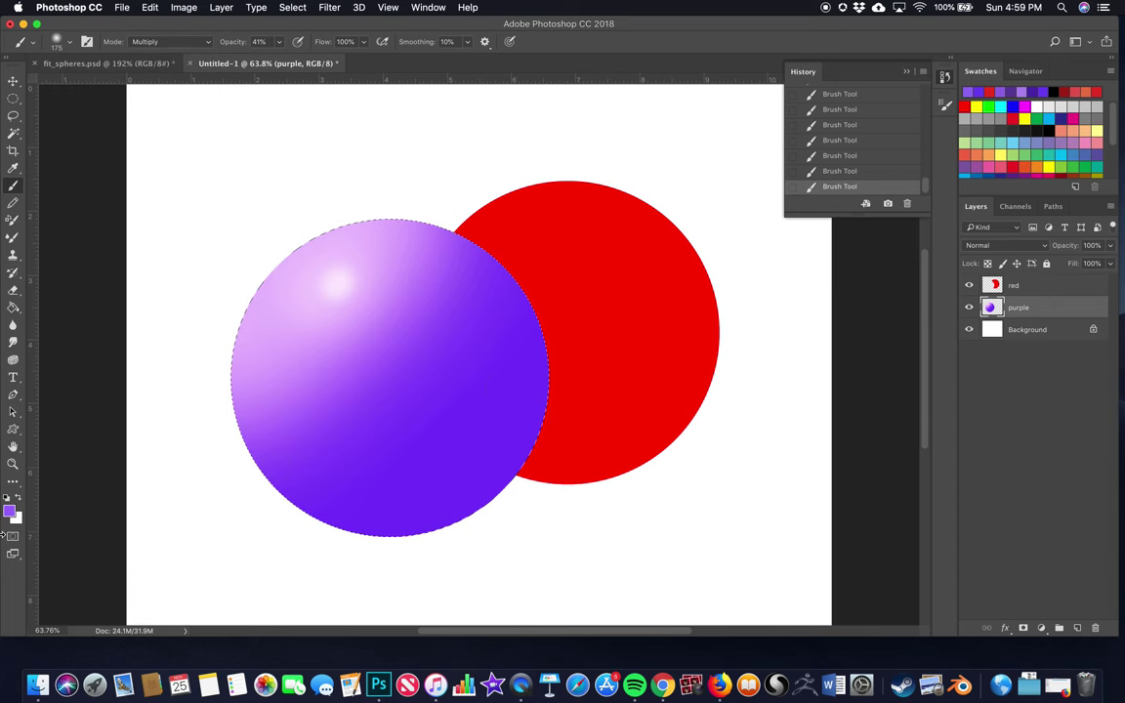
left_click(10, 509)
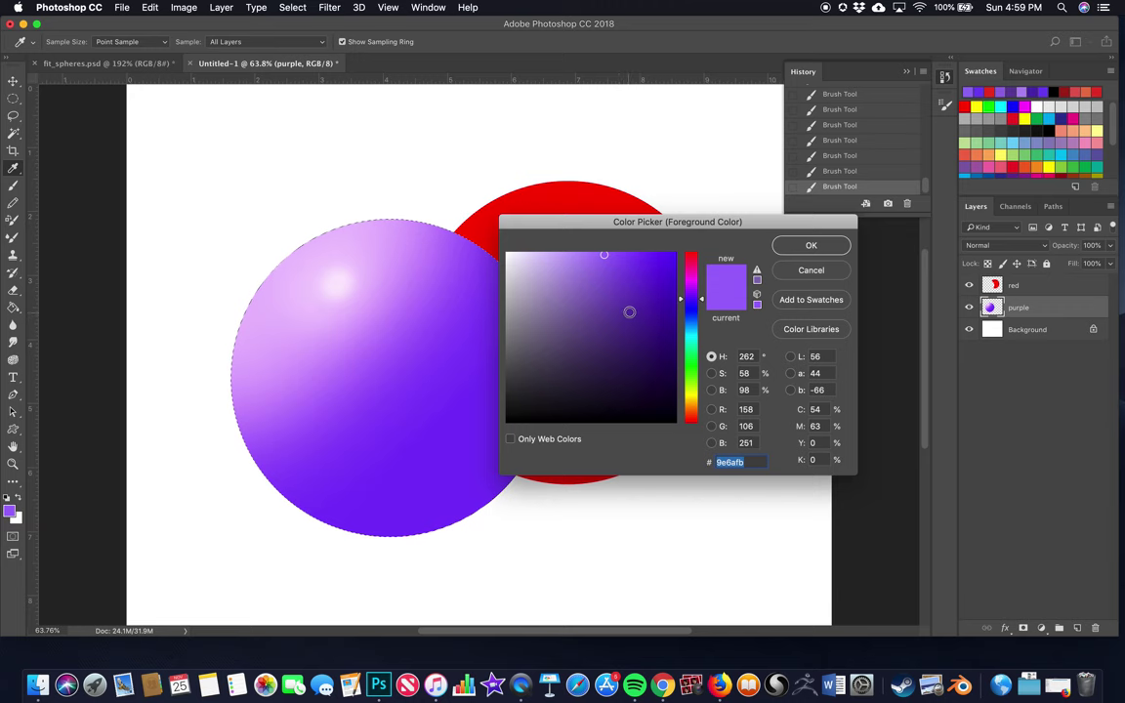
left_click(618, 291)
left_click(826, 247)
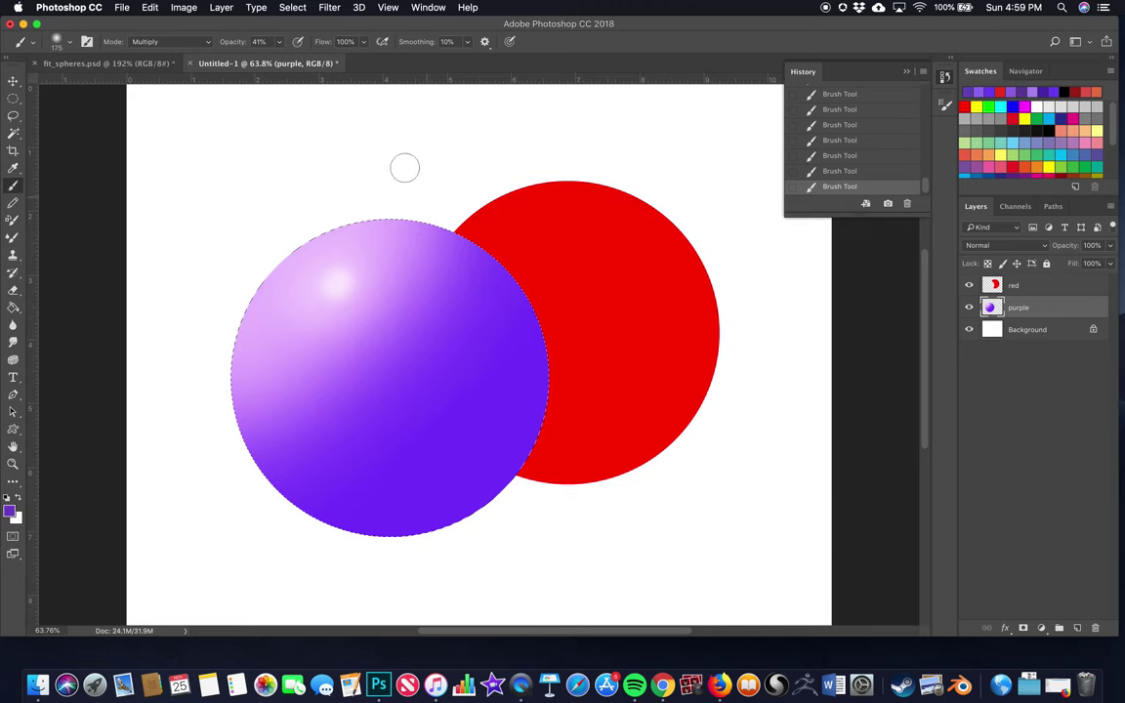
- Enlarge the soft brush and paint a first diagonal shadow stroke across the purple circle's lower-right half
key("bracketright")
key("bracketright")
key("bracketright")
key("bracketright")
key("bracketright")
key("bracketright")
key("bracketright")
key("bracketright")
mouse_move(532, 285)
left_mouse_down()
mouse_move(500, 362)
mouse_move(281, 471)
mouse_move(251, 464)
left_mouse_up()
- Reduce the brush to 600 px and deepen the purple circle's diagonal shadow band with three more strokes, leaving the lower-right rim lighter
key("bracketleft")
key("bracketleft")
key("bracketleft")
key("bracketleft")
mouse_move(467, 291)
left_mouse_down()
mouse_move(283, 444)
mouse_move(210, 435)
left_mouse_up()
mouse_move(502, 289)
left_mouse_down()
mouse_move(347, 471)
mouse_move(210, 440)
left_mouse_up()
mouse_move(498, 299)
left_mouse_down()
mouse_move(377, 439)
mouse_move(210, 435)
left_mouse_up()
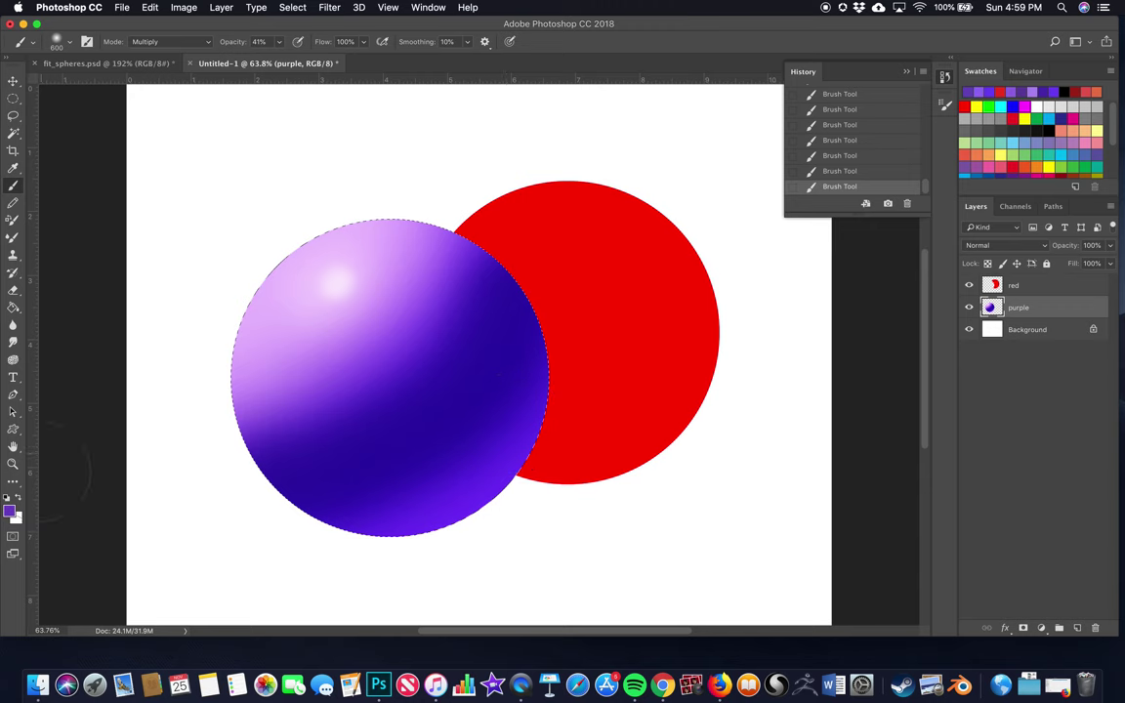
- Set the brush mode to Screen, paint reflected light along the purple circle's lower-right rim, and remove the selection
left_click(168, 41)
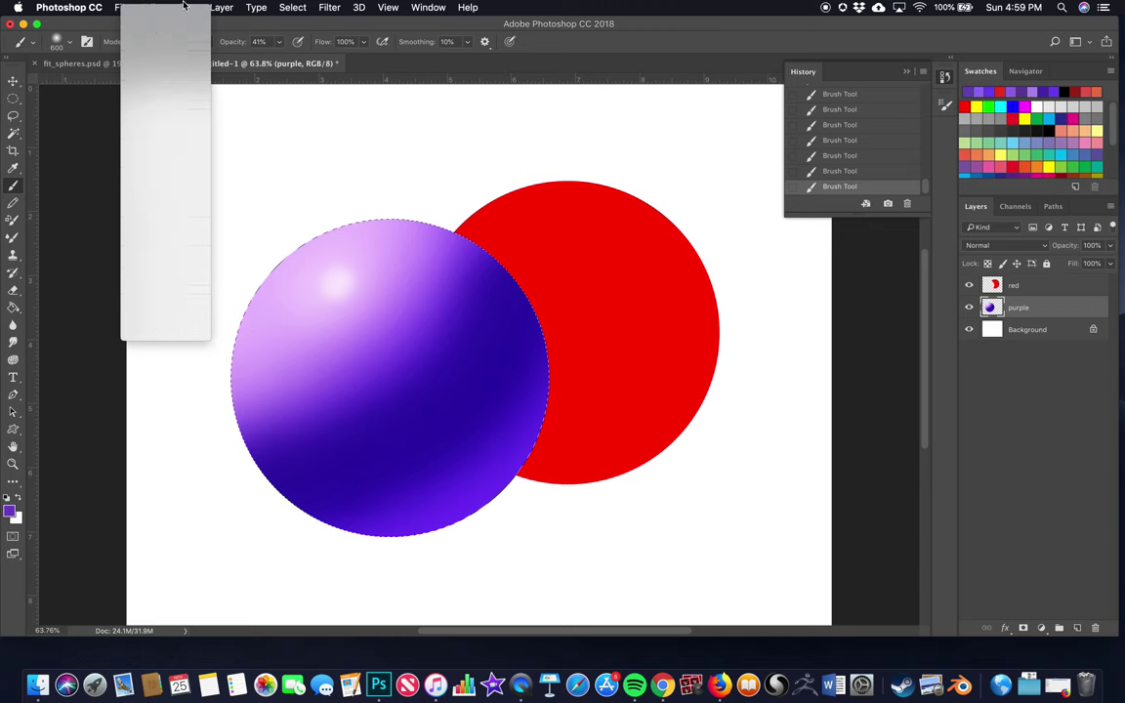
left_click(146, 128)
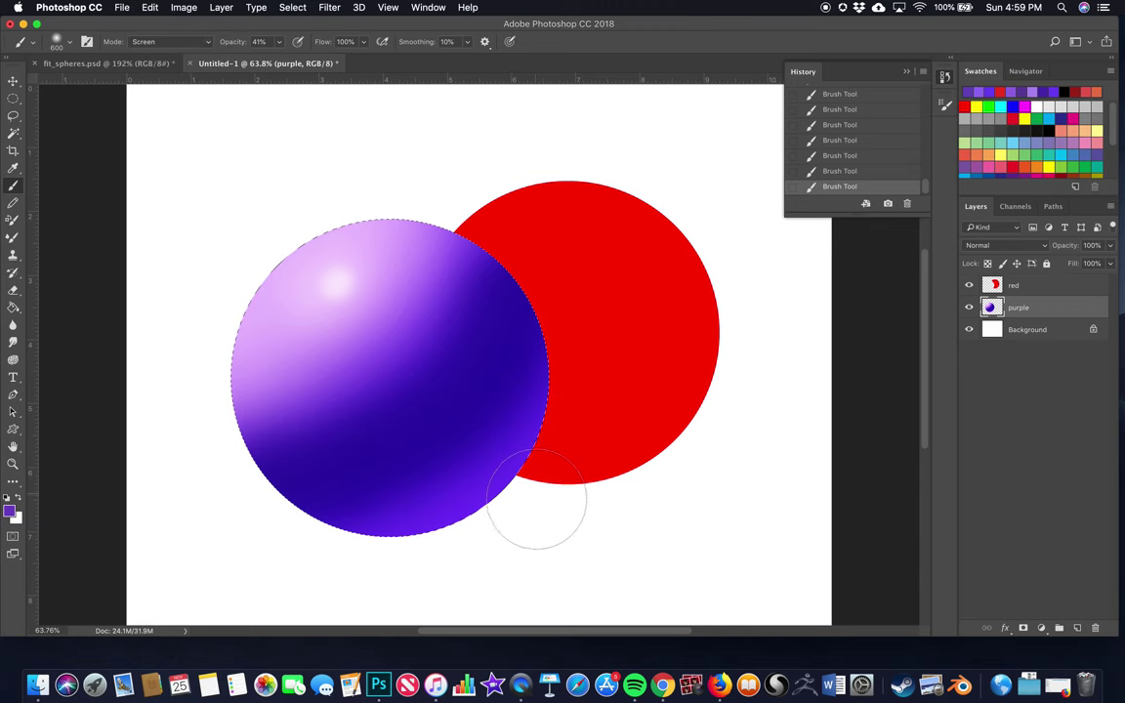
mouse_move(483, 527)
left_mouse_down()
mouse_move(367, 578)
mouse_move(503, 519)
mouse_move(540, 475)
mouse_move(459, 537)
mouse_move(407, 544)
left_mouse_up()
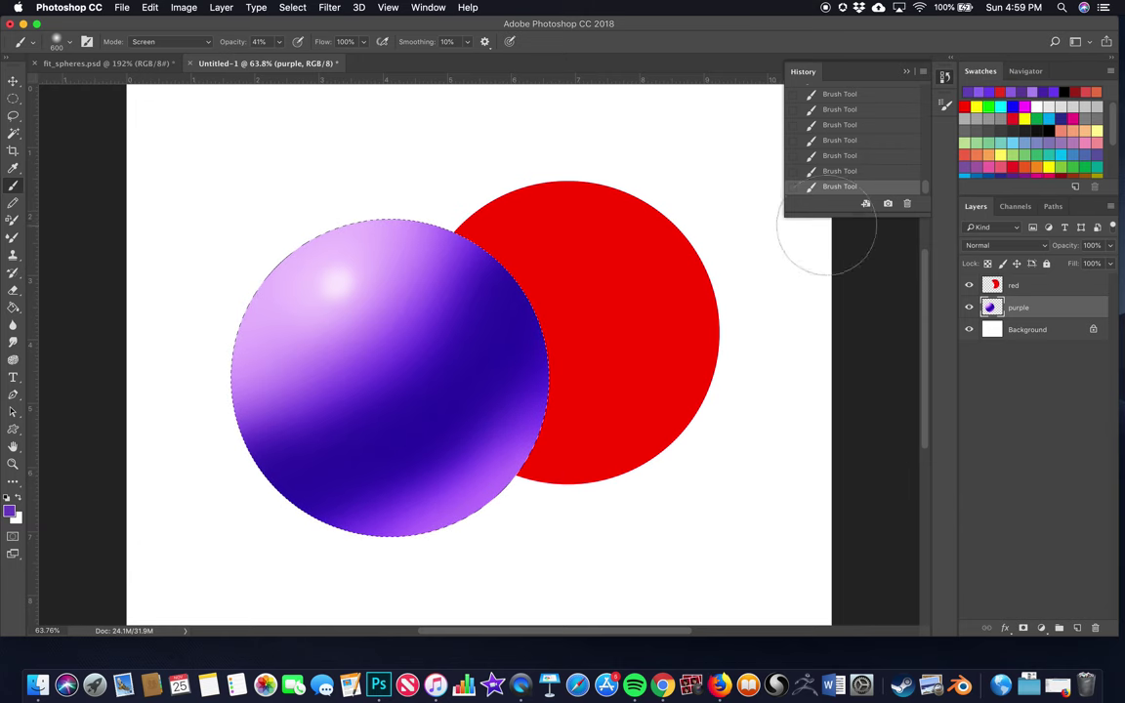
key("super+d")
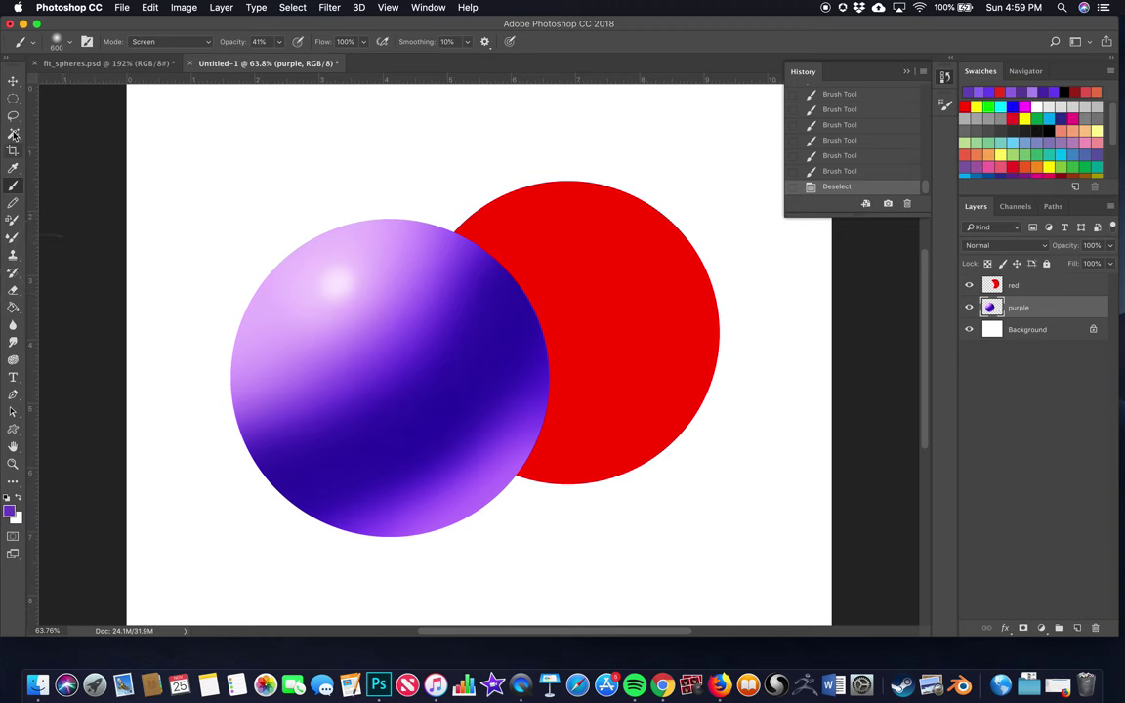
- Select a wide, flat ellipse under the purple circle, extending beneath the red one, and shift it slightly left
left_click(12, 98)
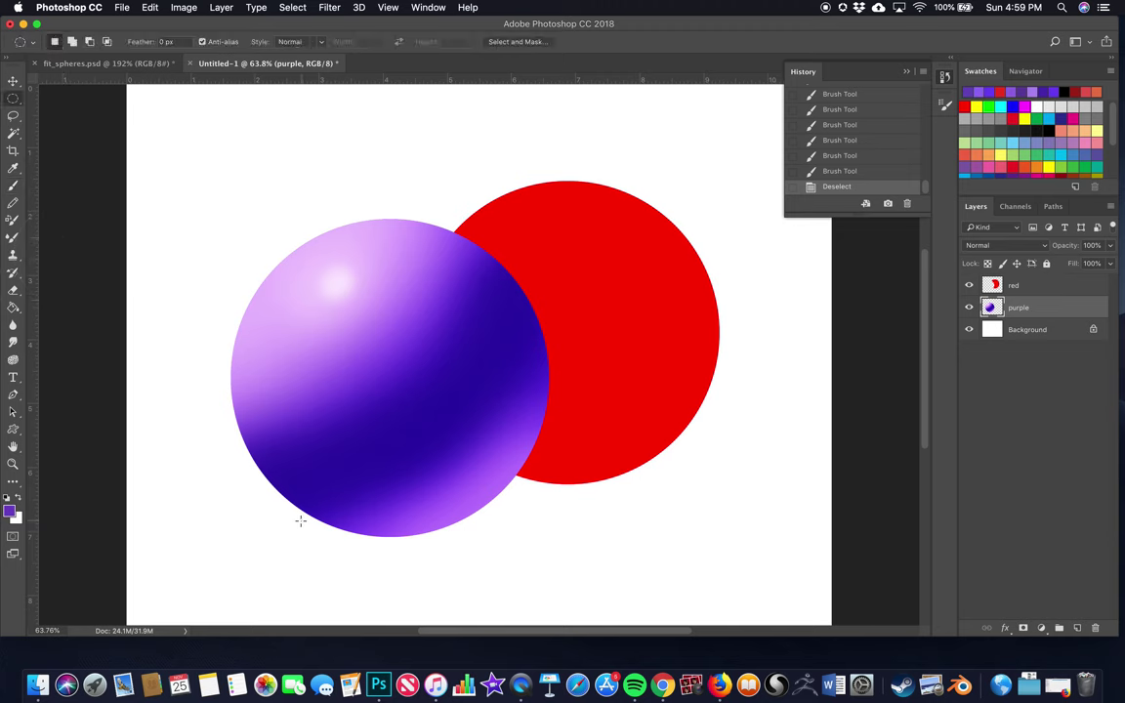
left_click_drag(293, 516, 735, 549)
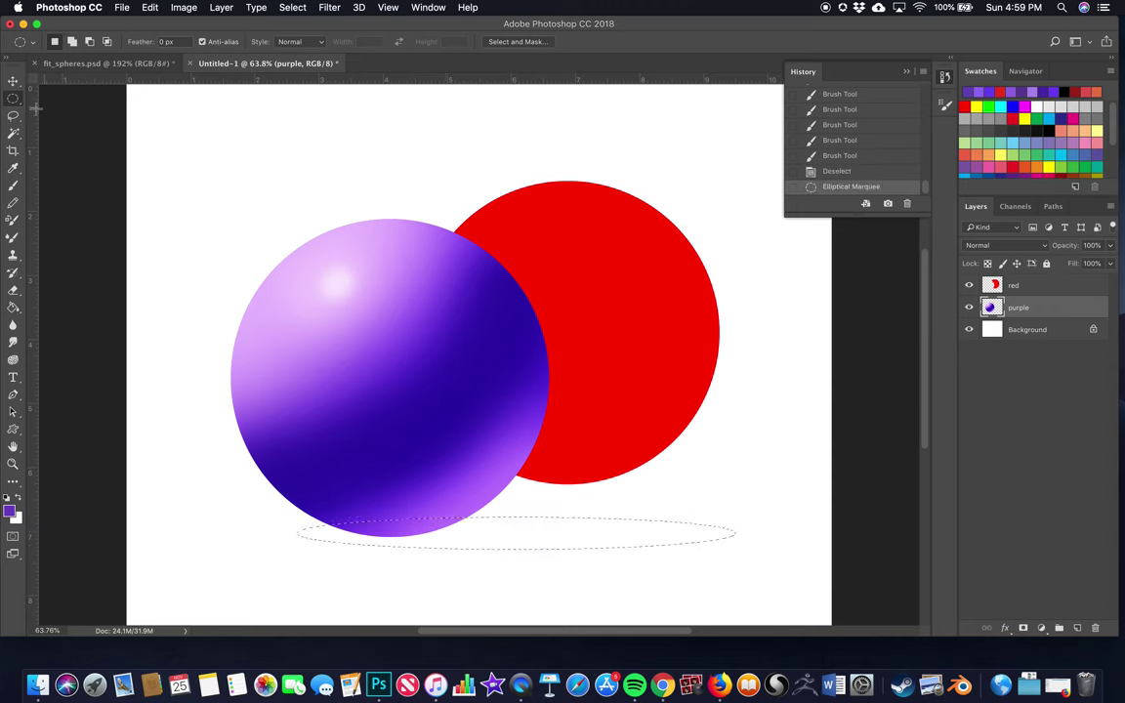
mouse_move(518, 543)
left_mouse_down()
mouse_move(527, 535)
mouse_move(498, 541)
left_mouse_up()
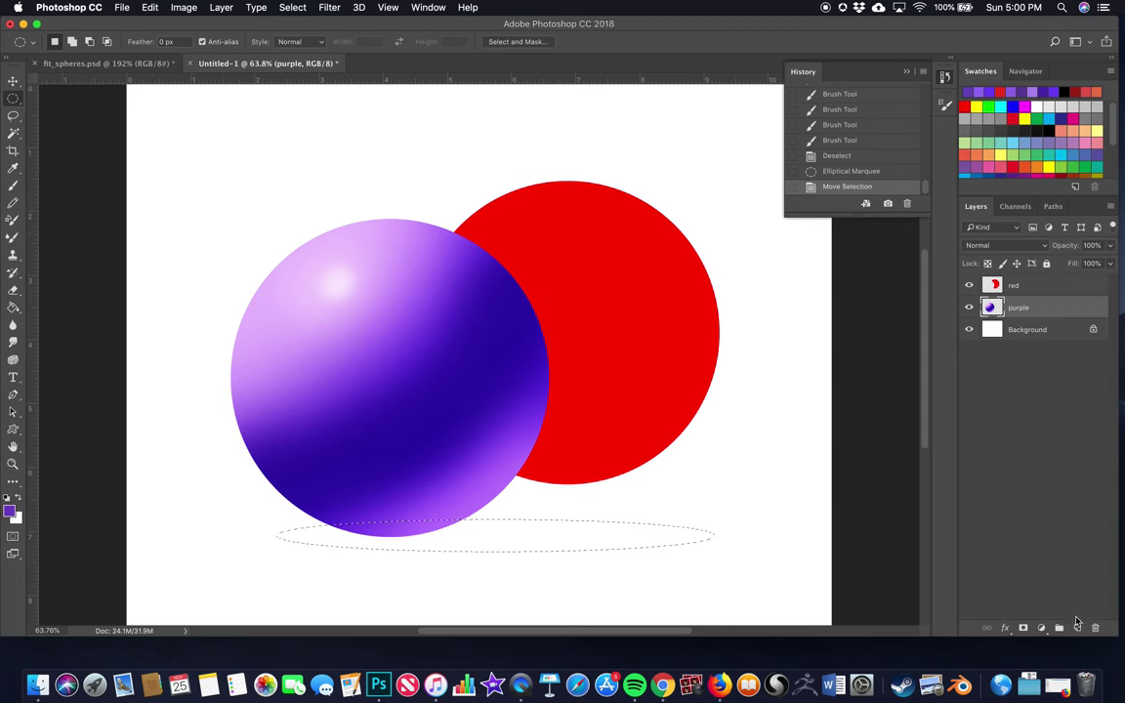
- Add a new layer above the purple layer and make black the foreground color for the Paint Bucket
left_click(1077, 627)
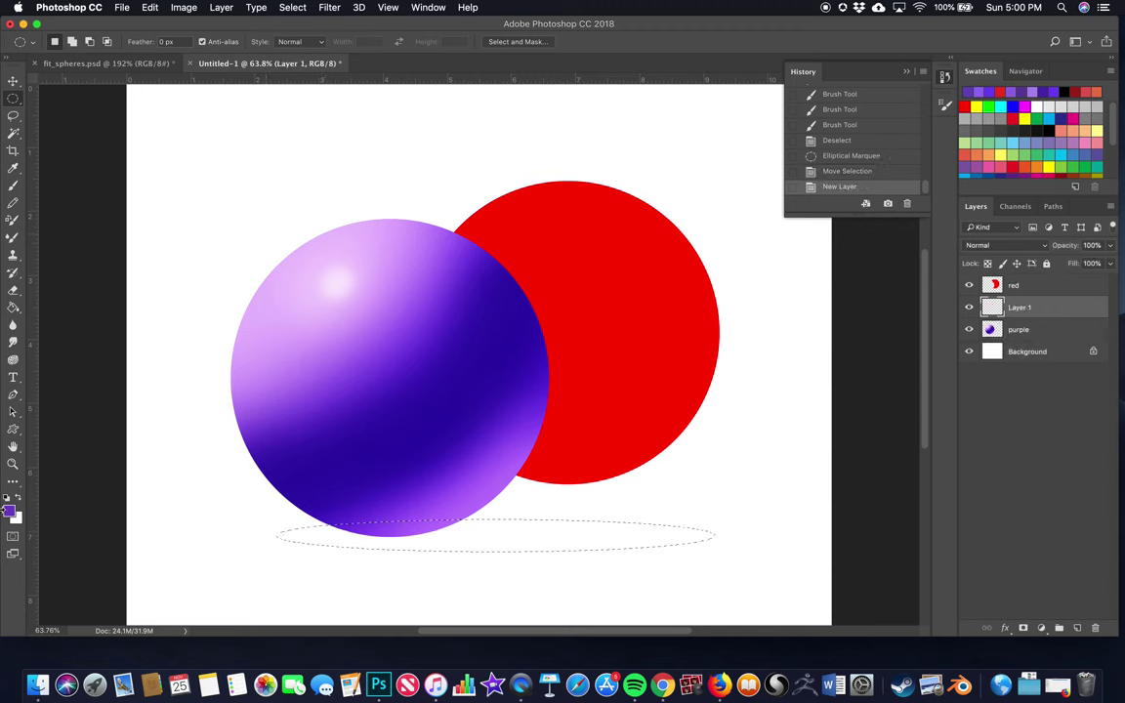
left_click(1048, 130)
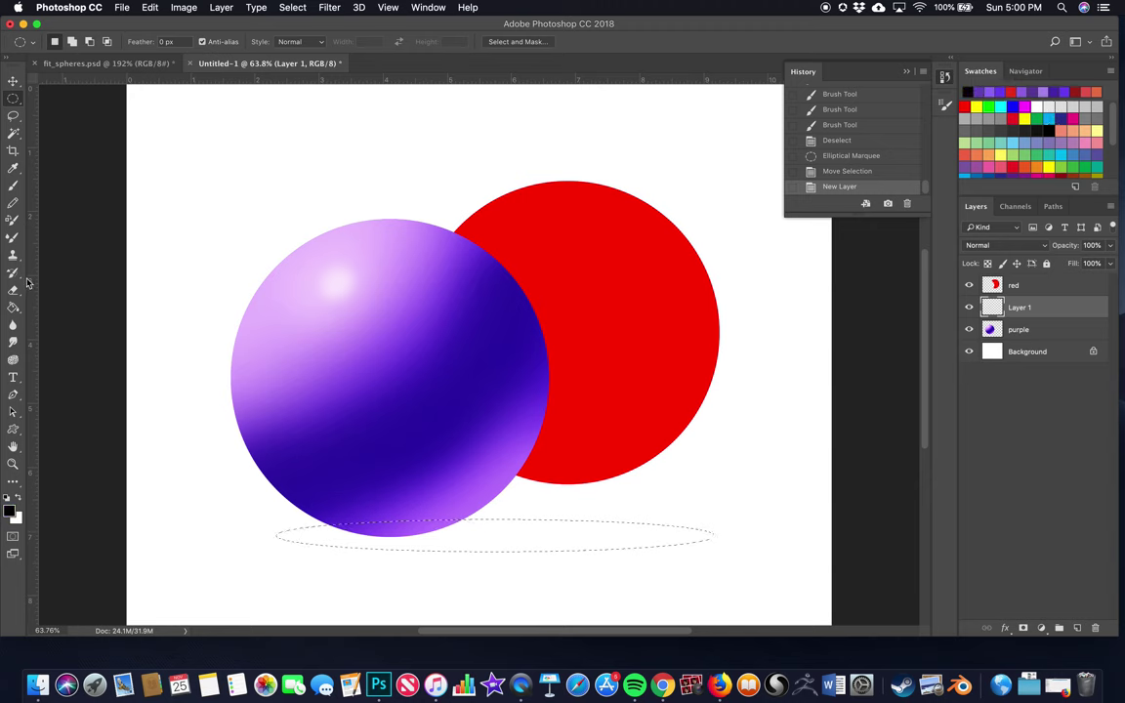
left_click(14, 306)
right_click(14, 305)
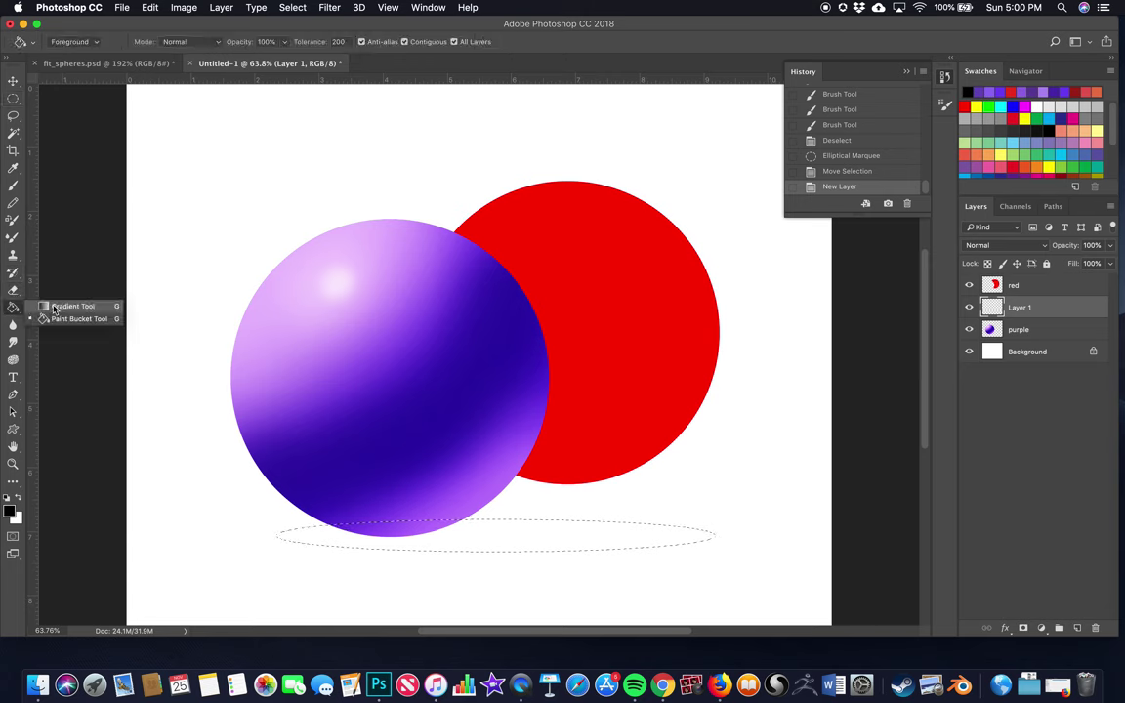
left_click(60, 302)
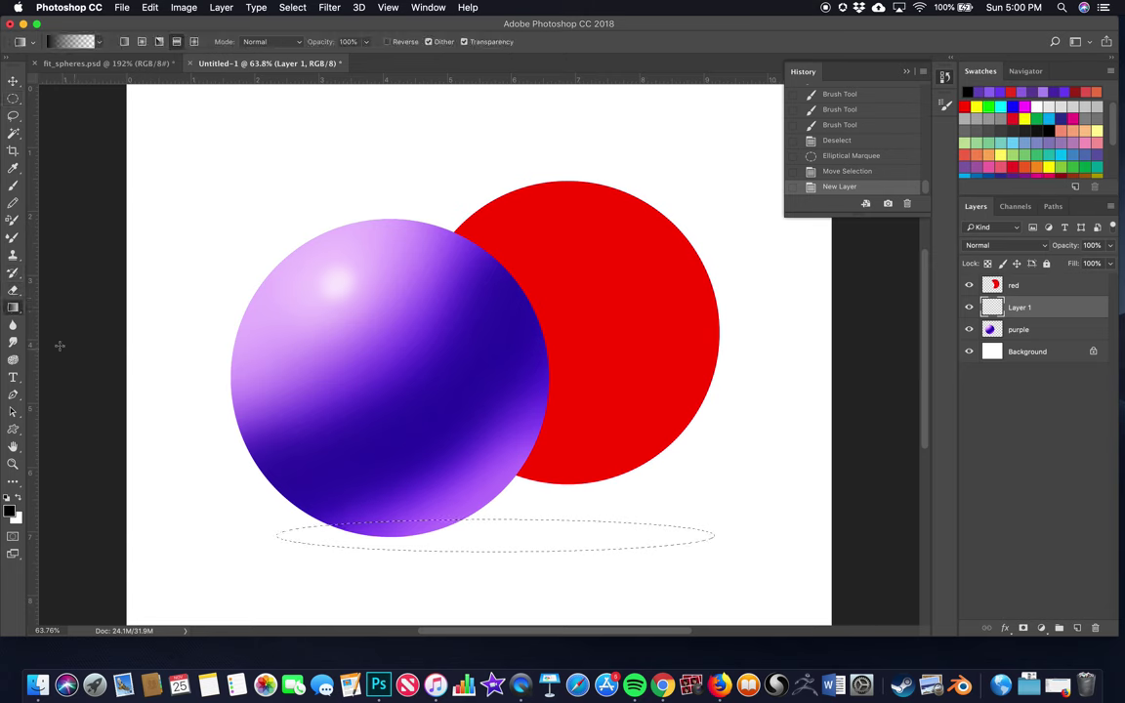
right_click(13, 308)
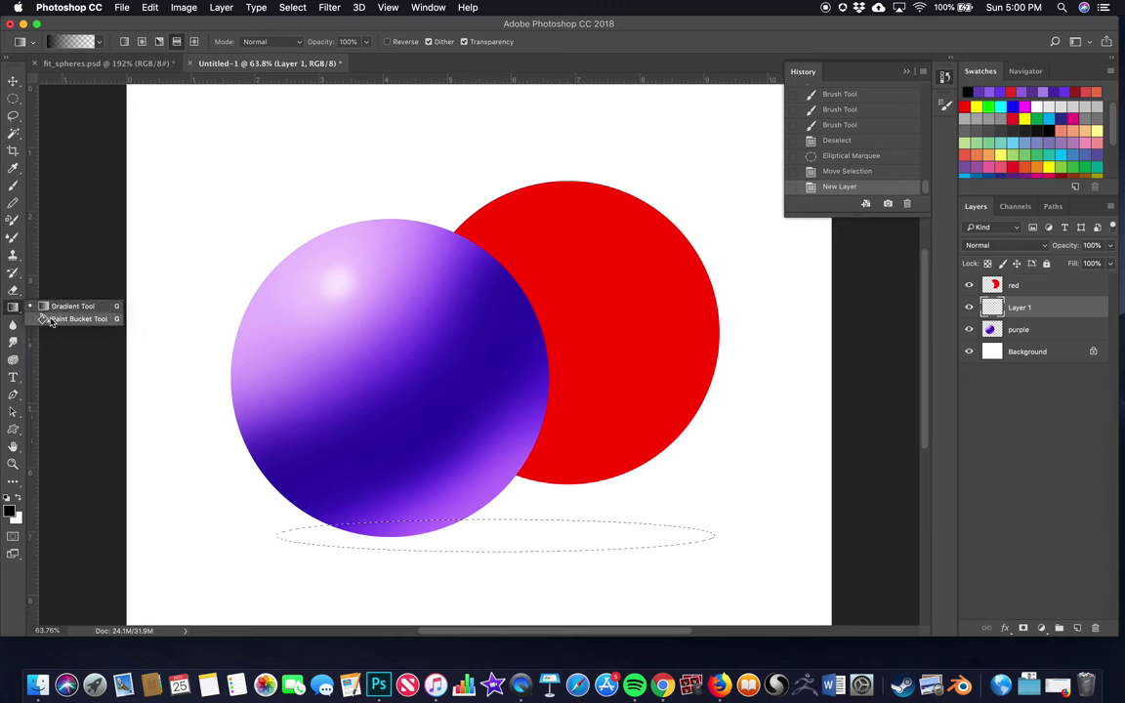
left_click(51, 319)
right_click(13, 309)
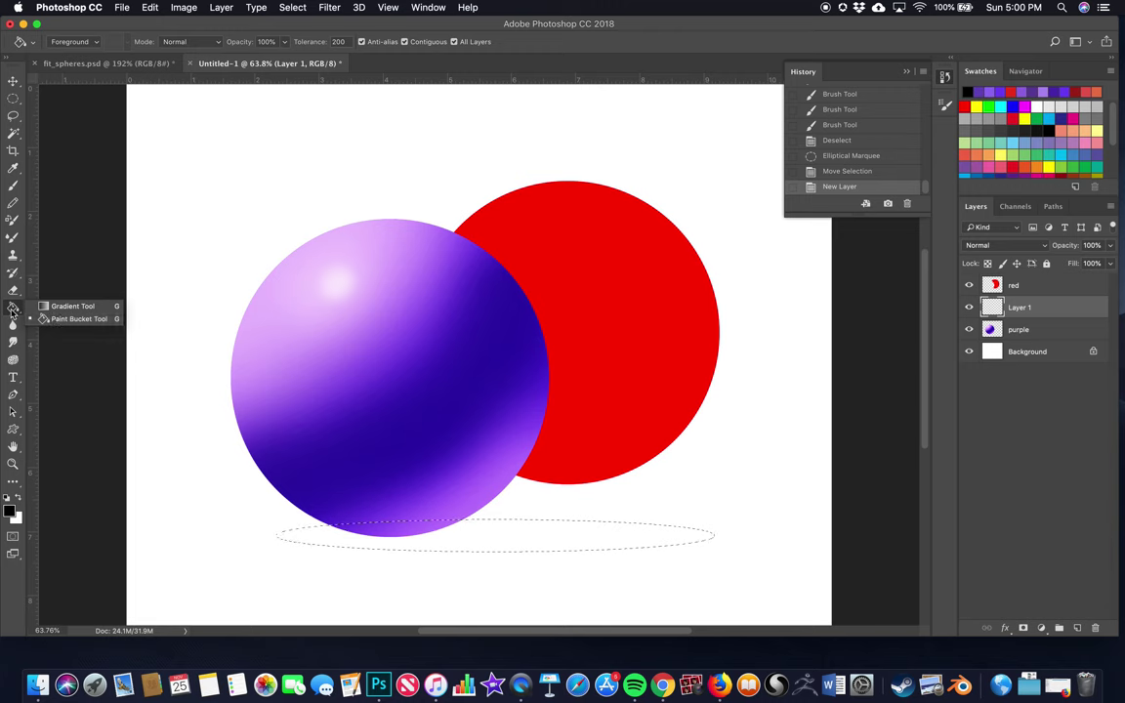
left_click(12, 309)
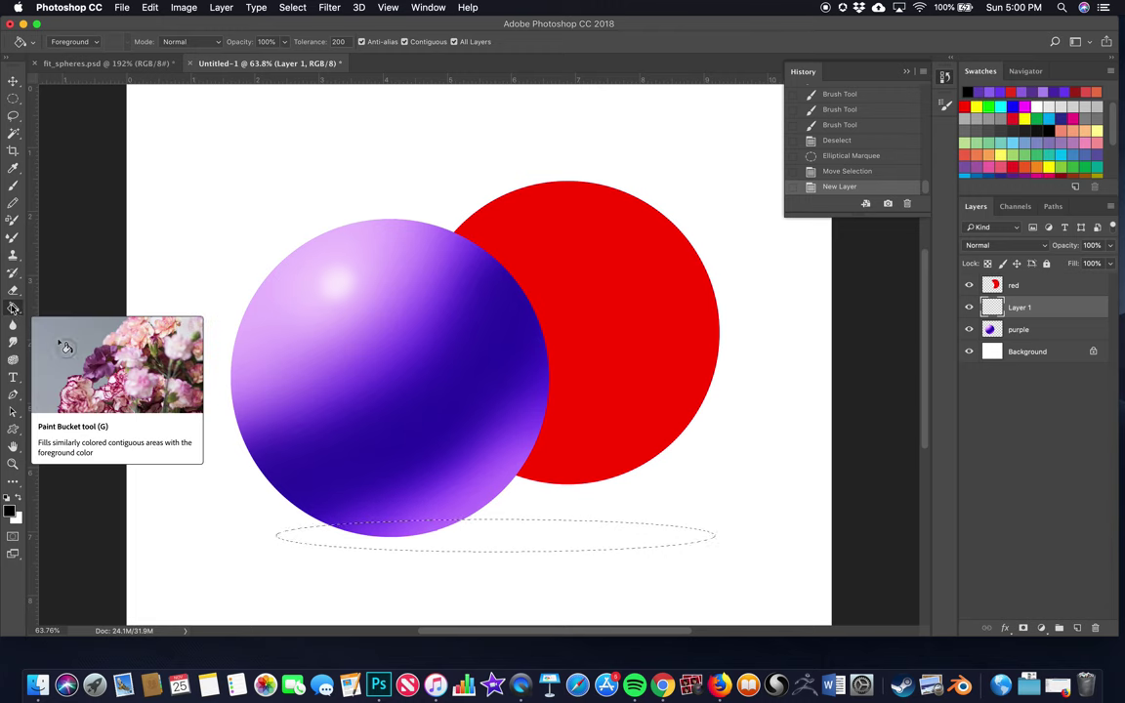
right_click(12, 309)
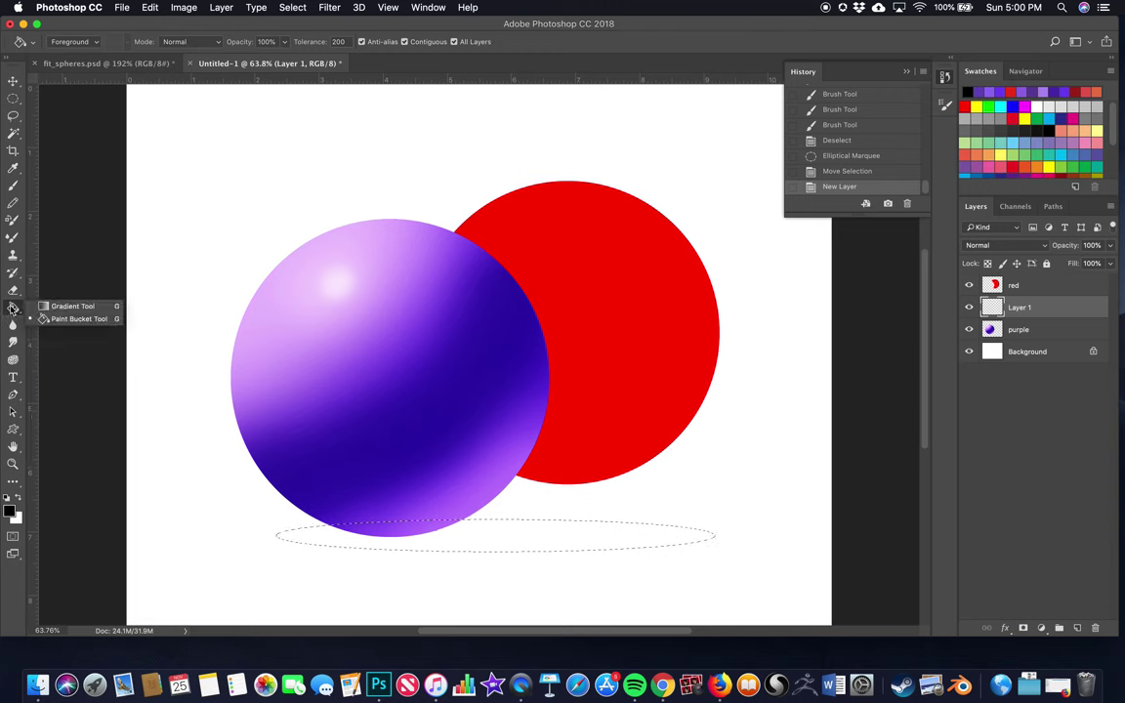
- Fill the whole elliptical selection with black using the Paint Bucket, deselect it, and move its layer below the purple layer
left_click(78, 318)
left_click(521, 533)
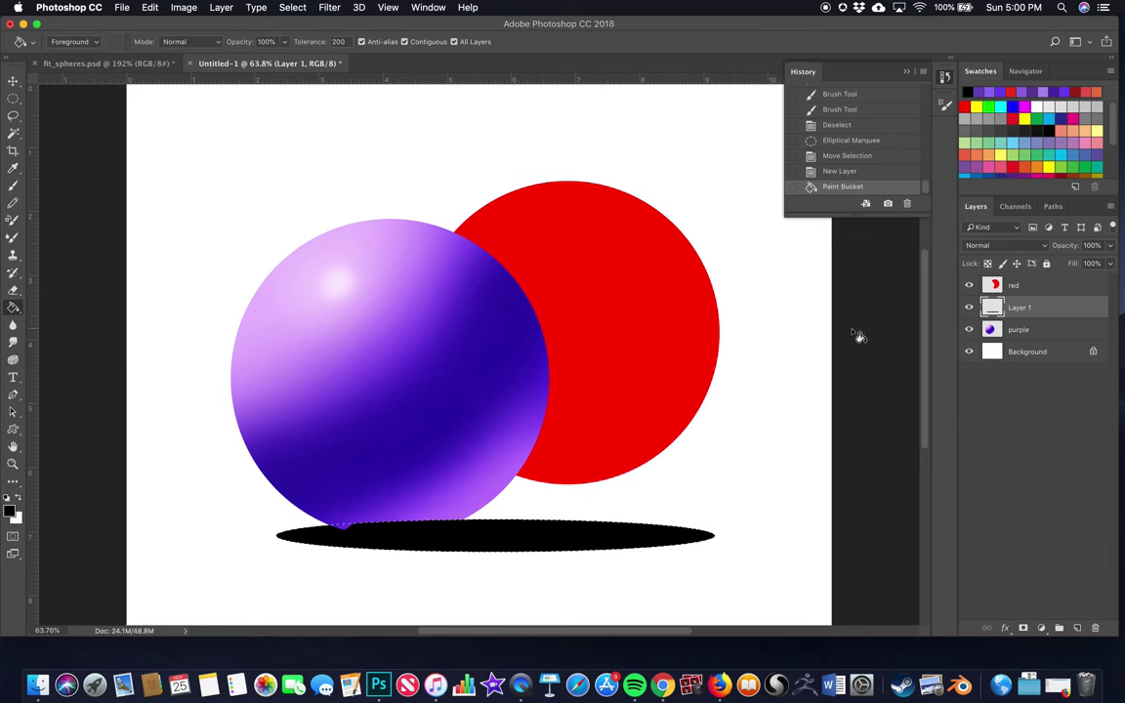
left_click(359, 531)
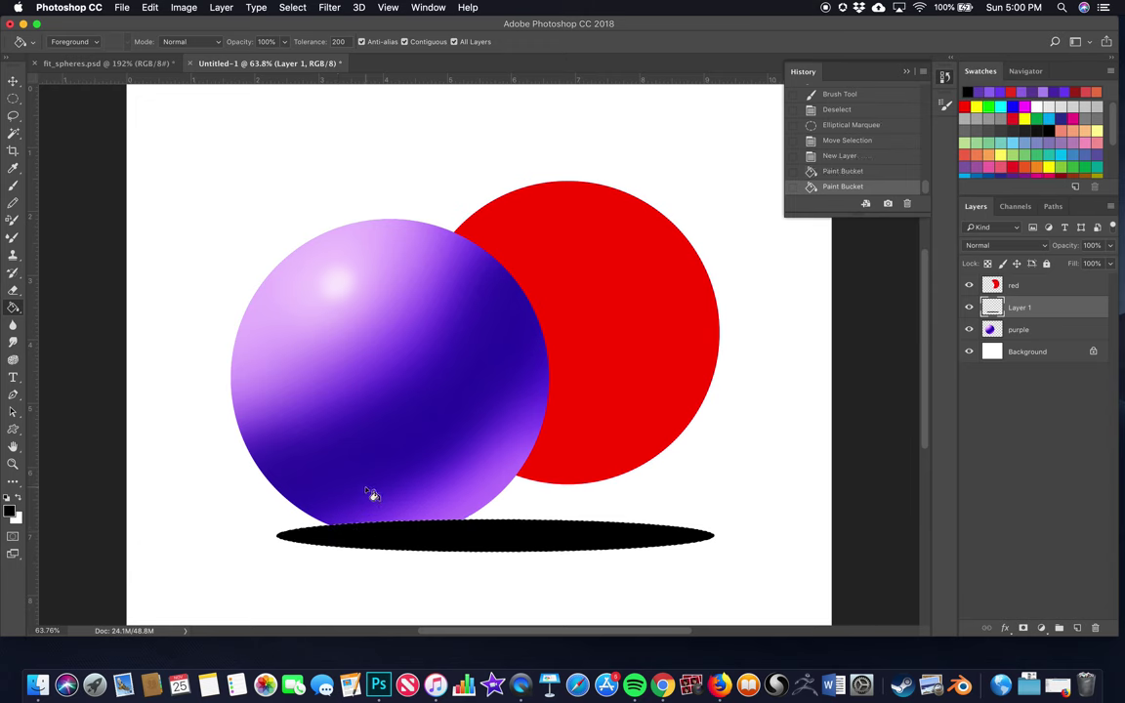
key("cmd+d")
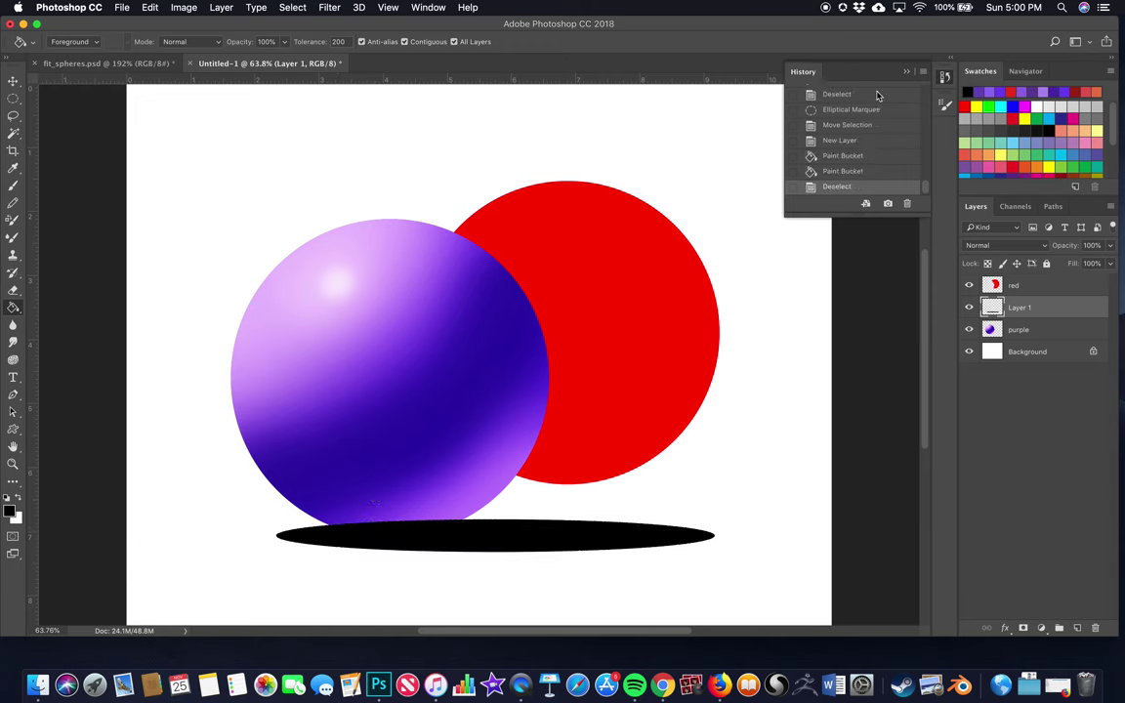
left_click_drag(1037, 313, 1039, 340)
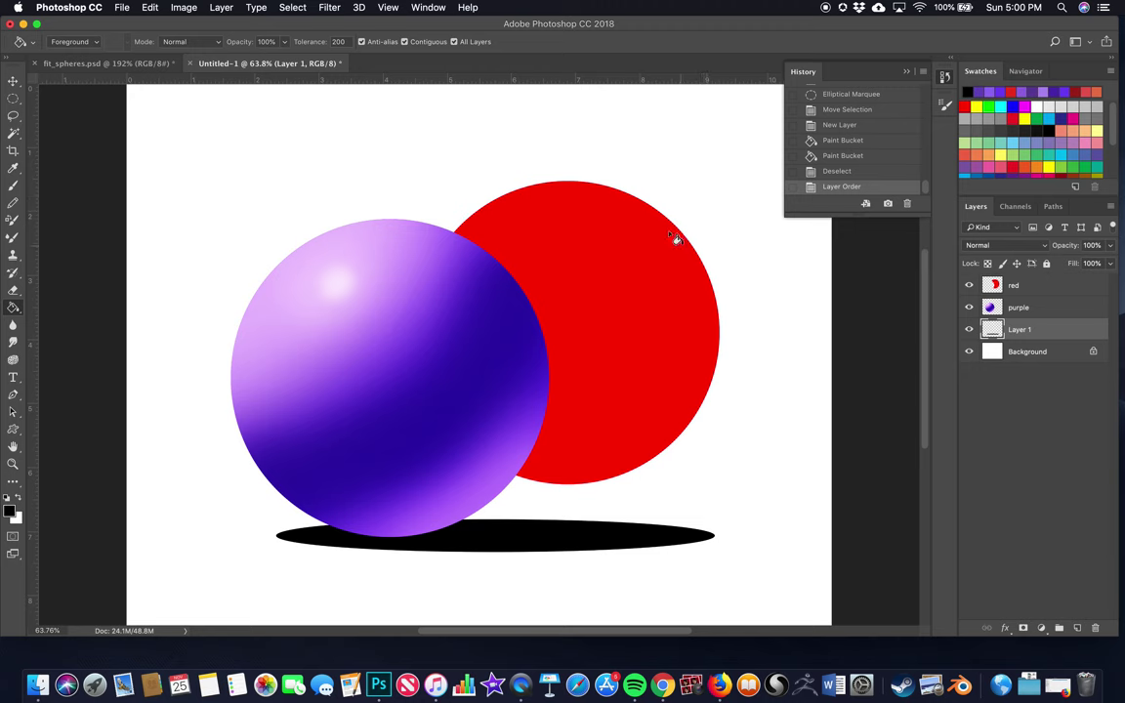
- Soften the black ellipse with a Gaussian Blur of 21.9 pixels radius
left_click(328, 8)
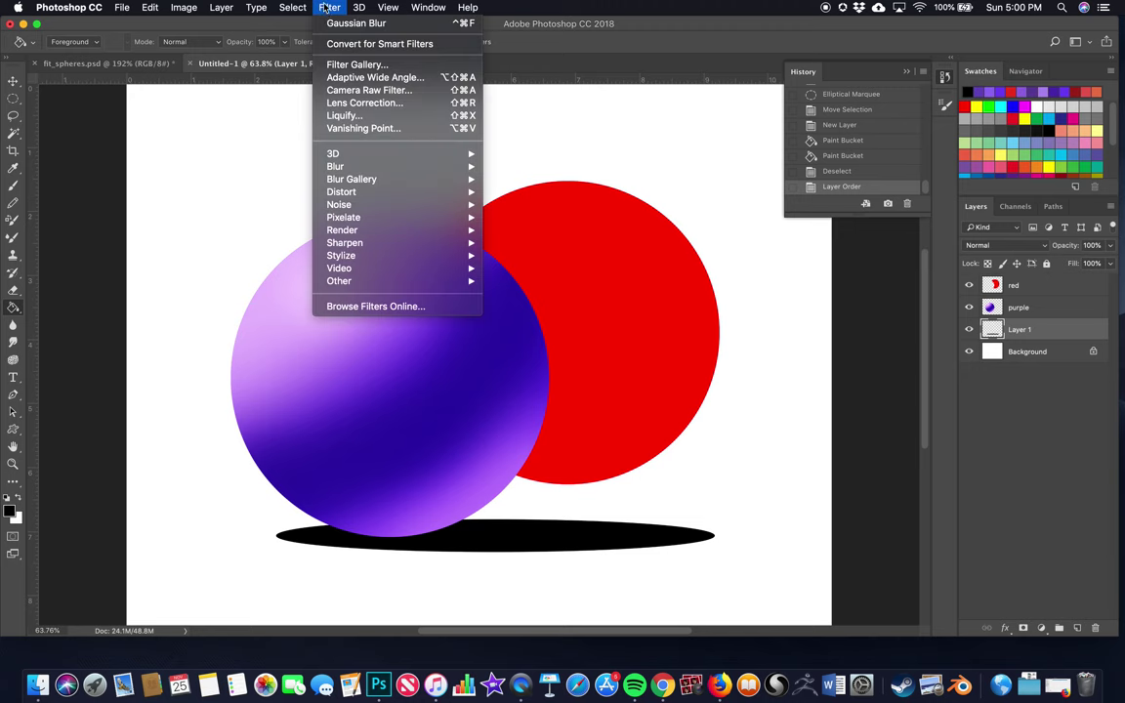
left_click(329, 8)
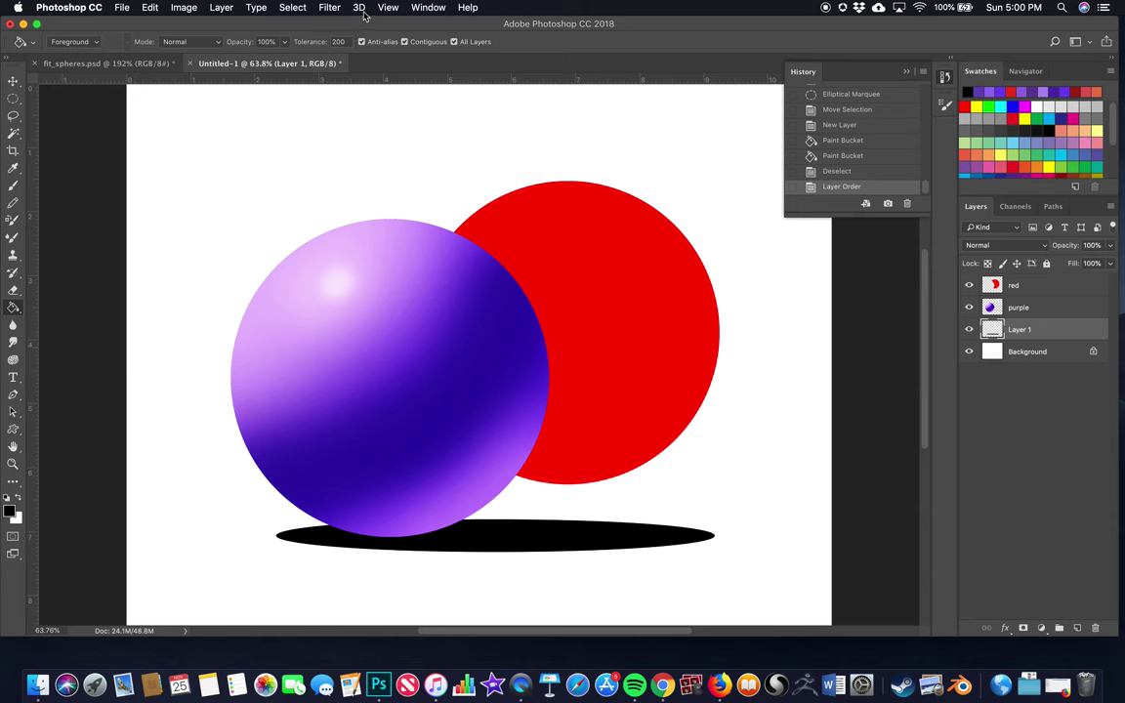
left_click(329, 8)
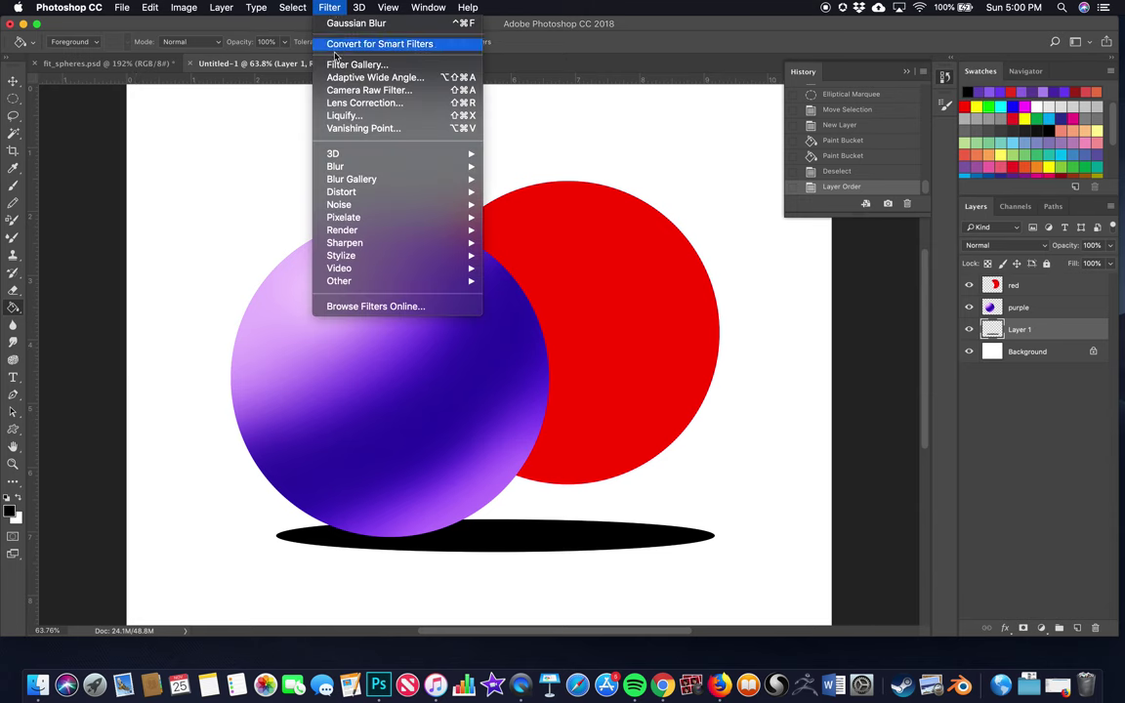
mouse_move(334, 168)
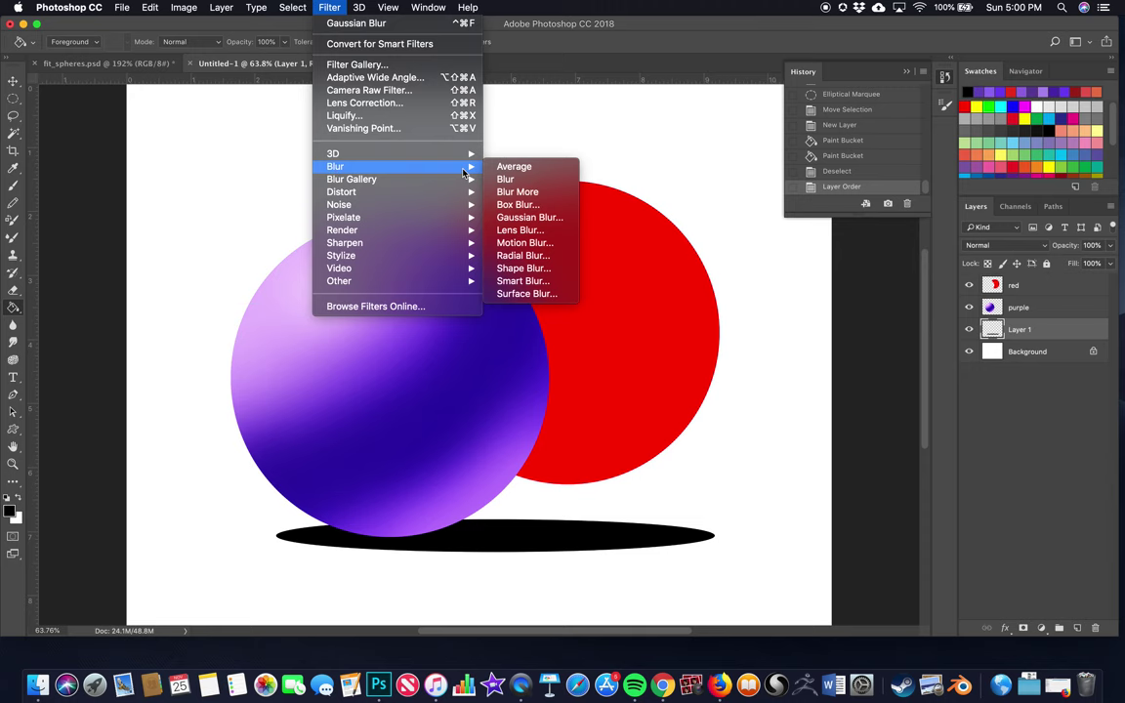
left_click(520, 218)
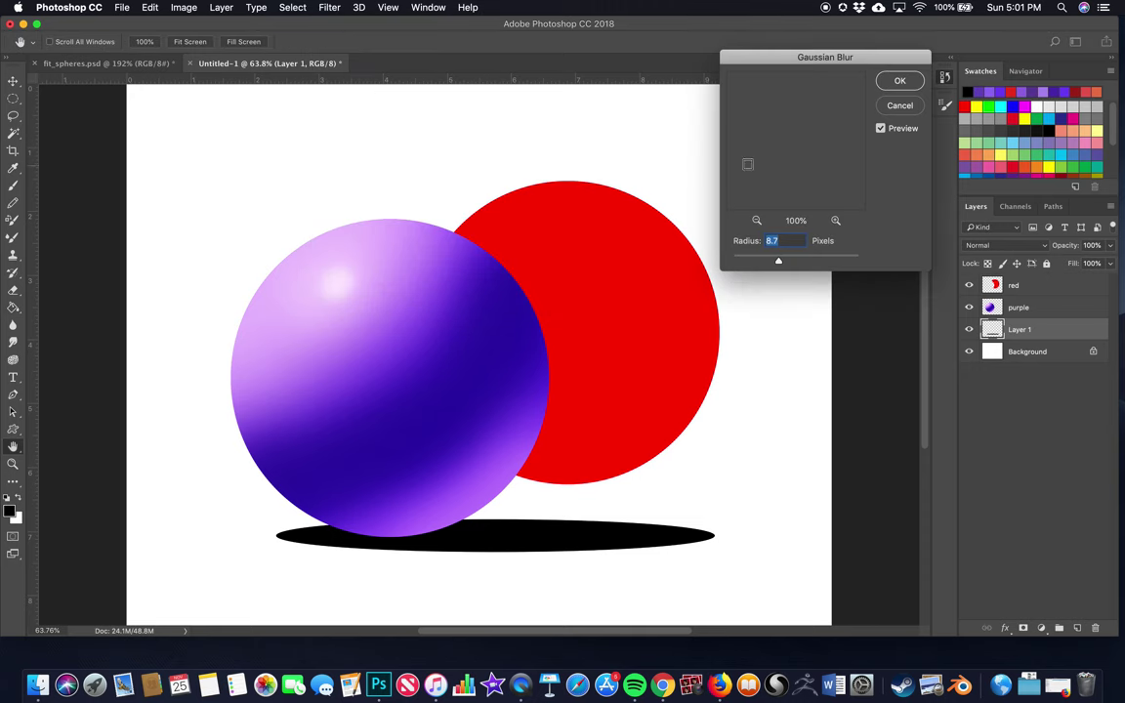
mouse_move(777, 260)
left_mouse_down()
mouse_move(806, 260)
mouse_move(789, 260)
left_mouse_up()
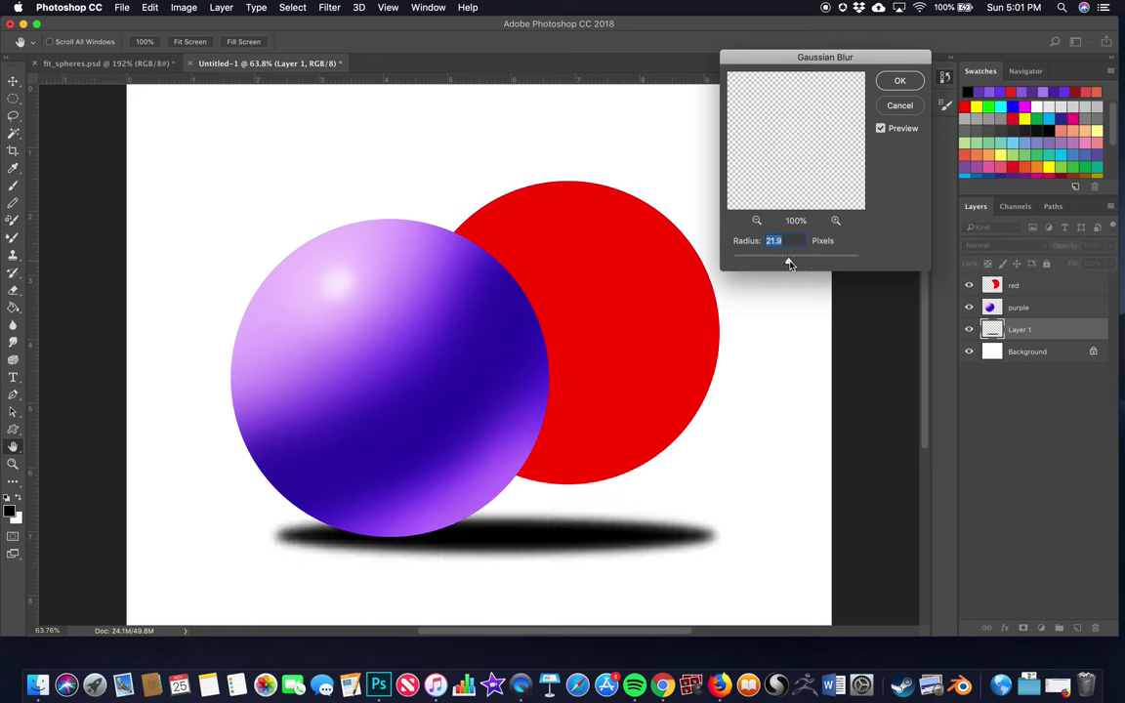
left_click(902, 80)
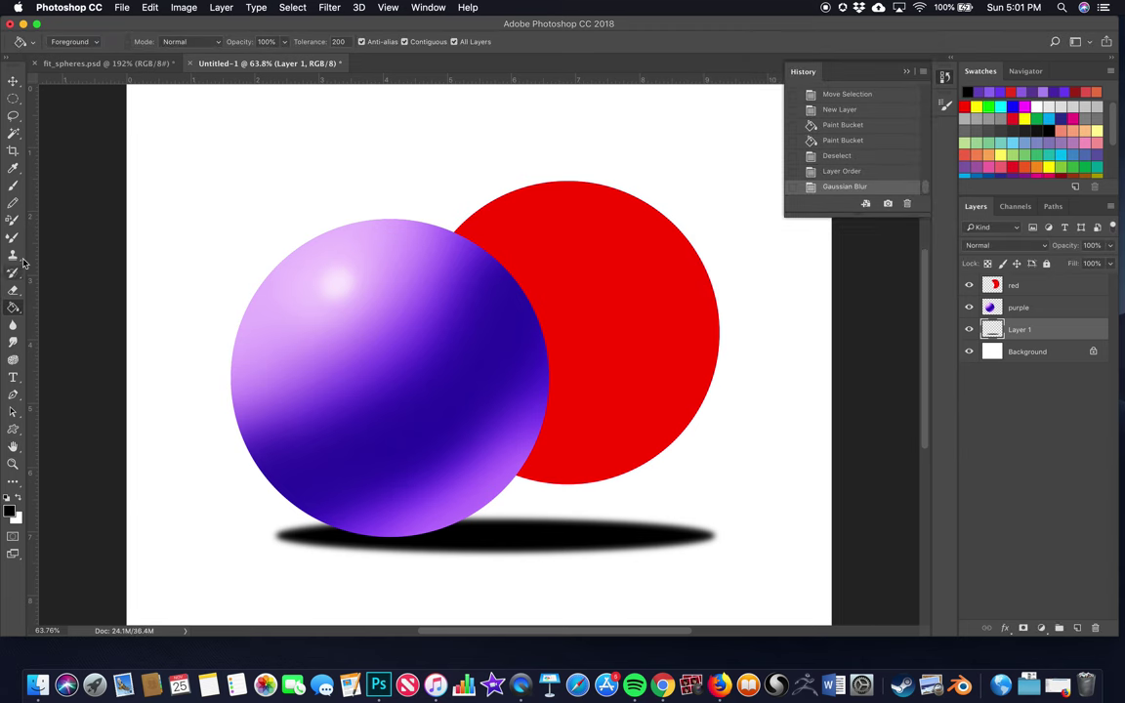
- Choose the Eraser with a soft 1200 px brush at 0% hardness and set its opacity to 39%
left_click(13, 184)
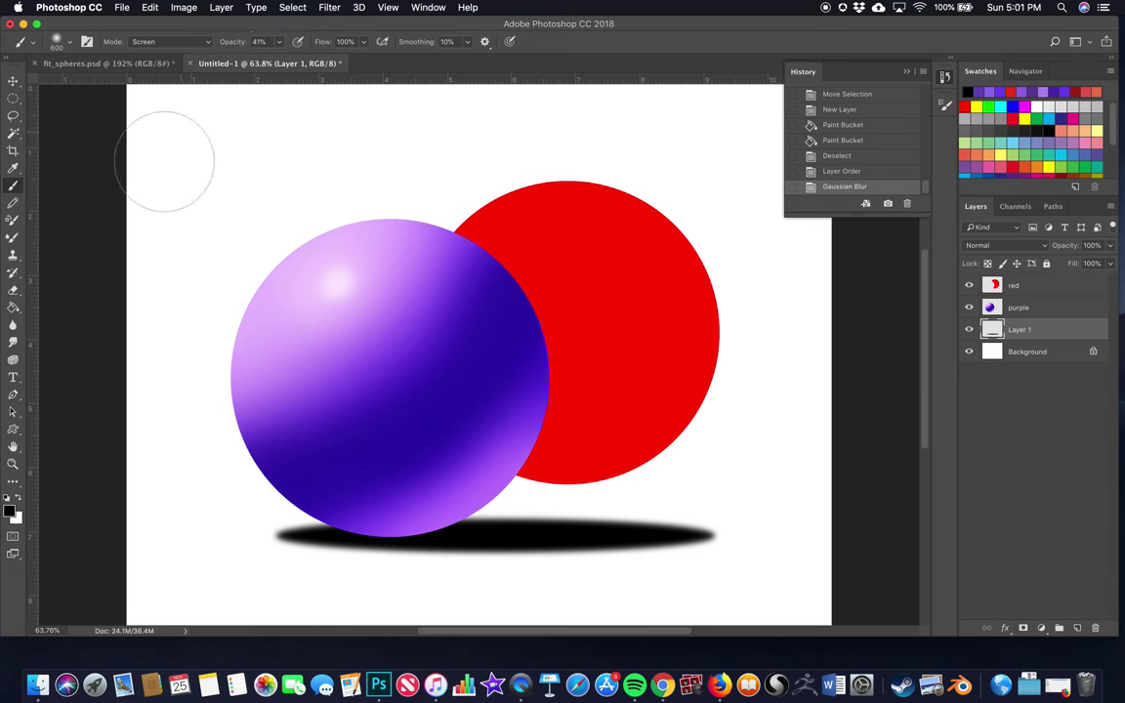
left_click(14, 290)
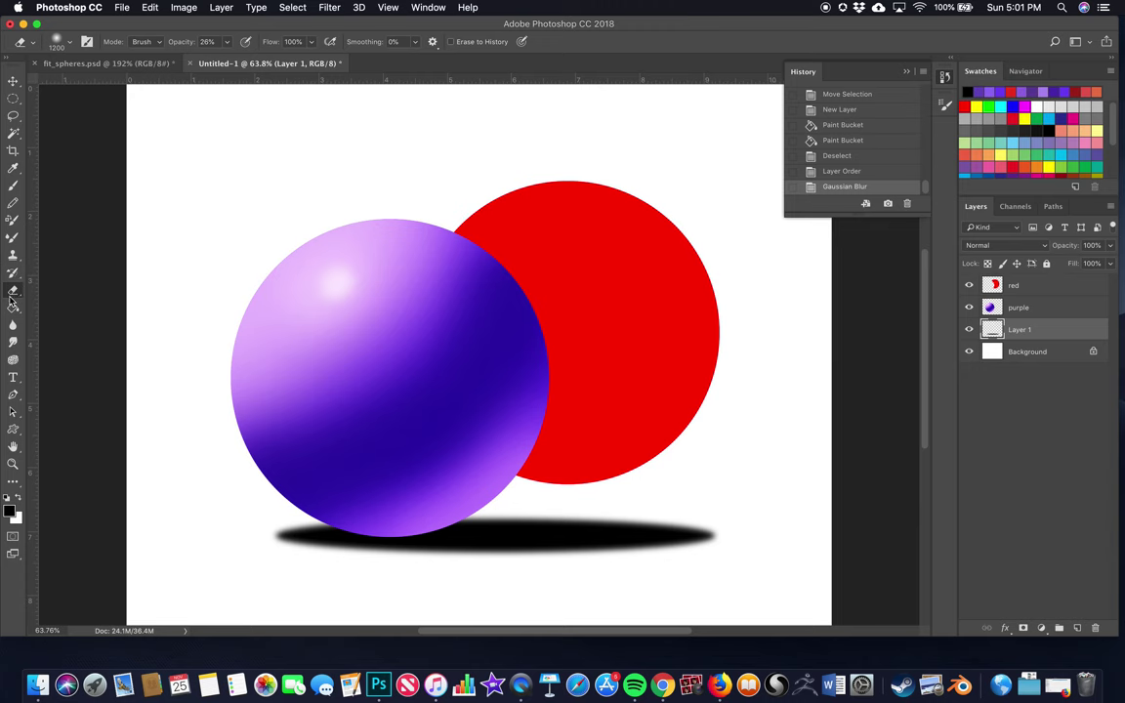
left_click(68, 44)
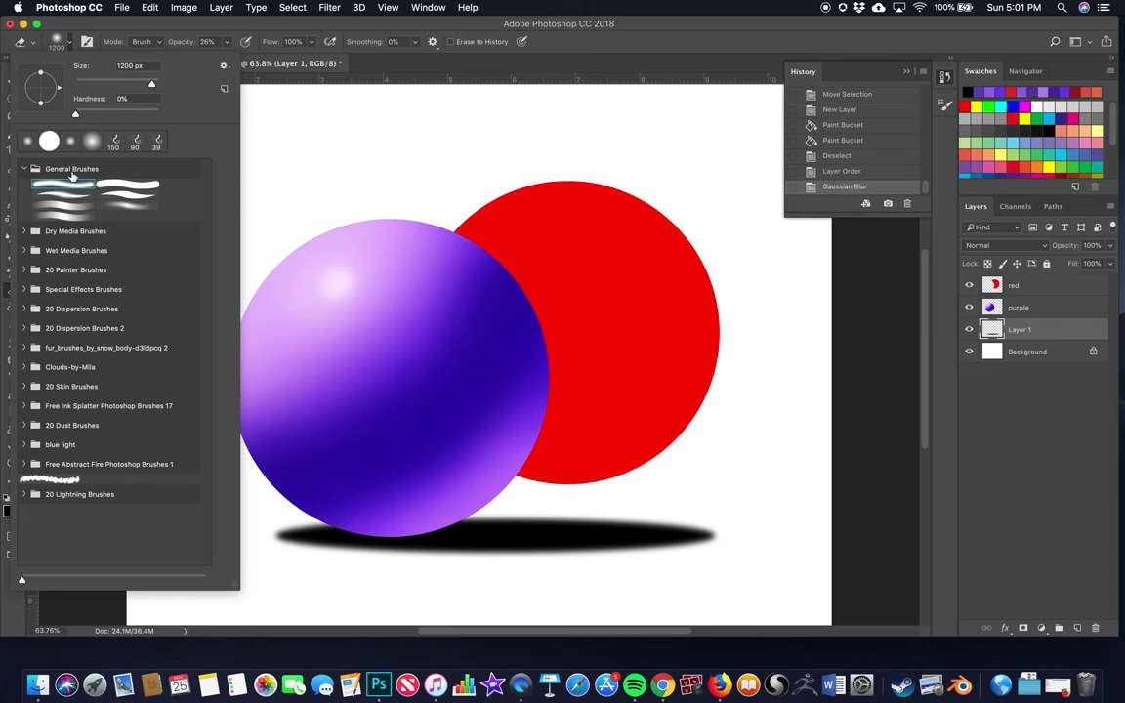
mouse_move(78, 114)
left_mouse_down()
mouse_move(164, 119)
mouse_move(54, 115)
left_mouse_up()
left_click(259, 28)
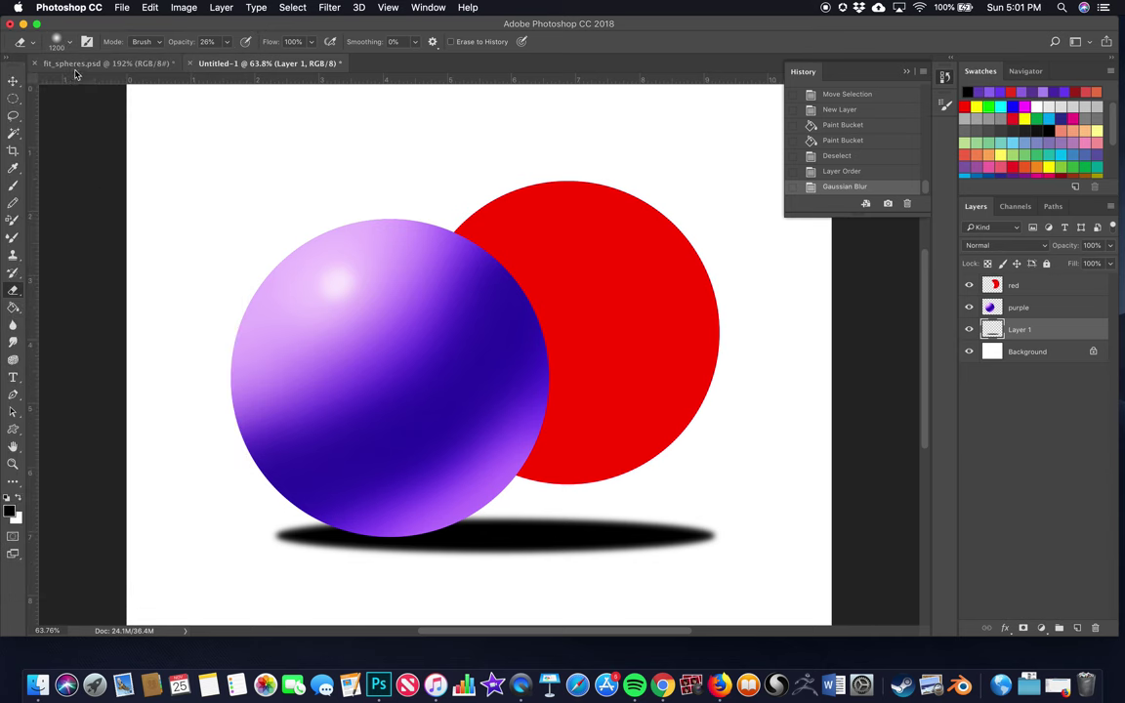
left_click(227, 43)
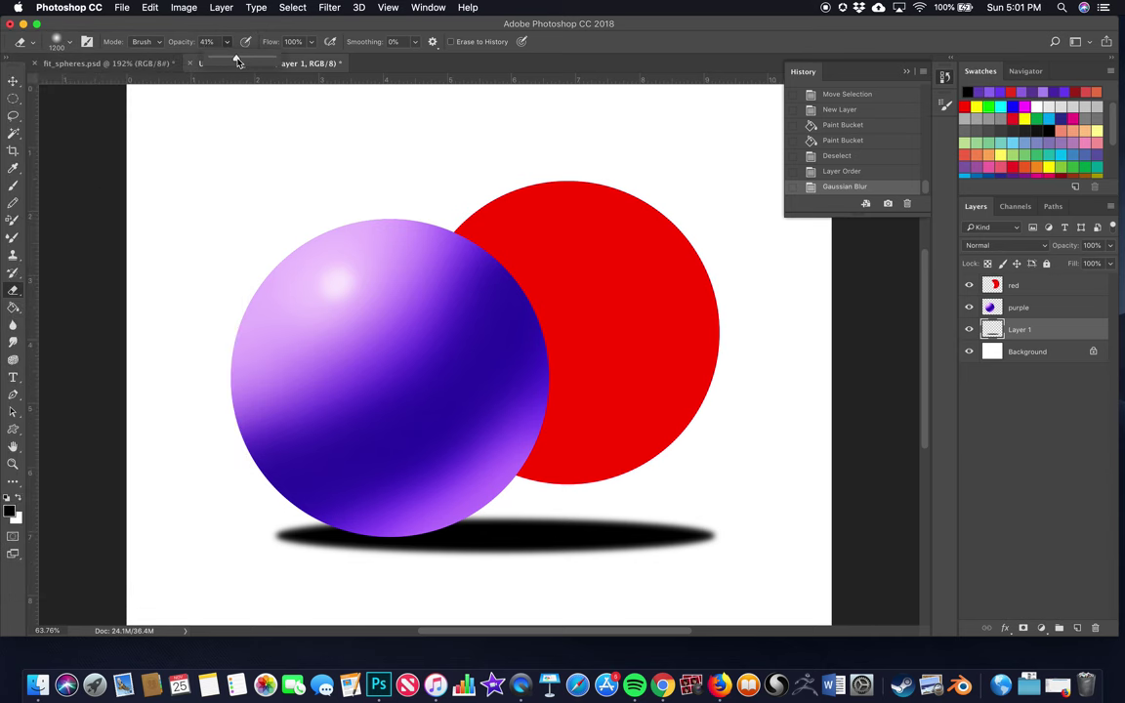
left_click(234, 59)
- Erase repeatedly over the right half of the cast shadow so it fades gradually away from the purple sphere
mouse_move(703, 477)
left_mouse_down()
mouse_move(677, 523)
mouse_move(742, 491)
mouse_move(632, 575)
mouse_move(791, 455)
mouse_move(602, 540)
left_mouse_up()
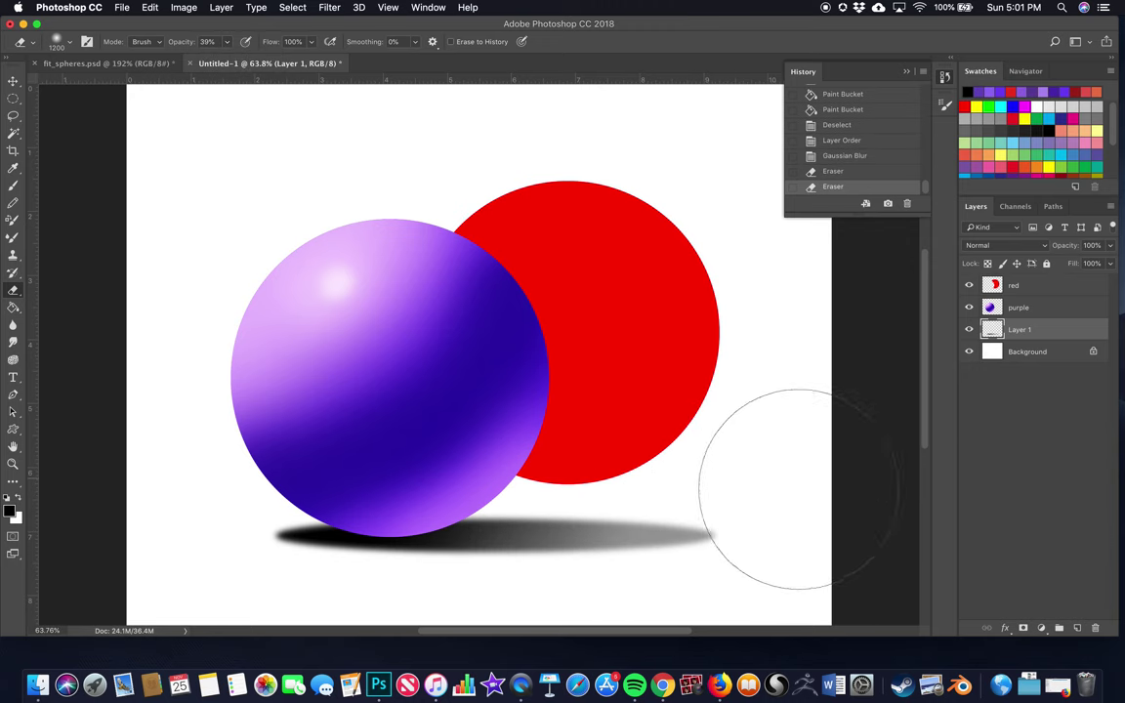
left_click_drag(799, 514, 595, 605)
mouse_move(828, 469)
left_mouse_down()
mouse_move(641, 565)
mouse_move(561, 552)
left_mouse_up()
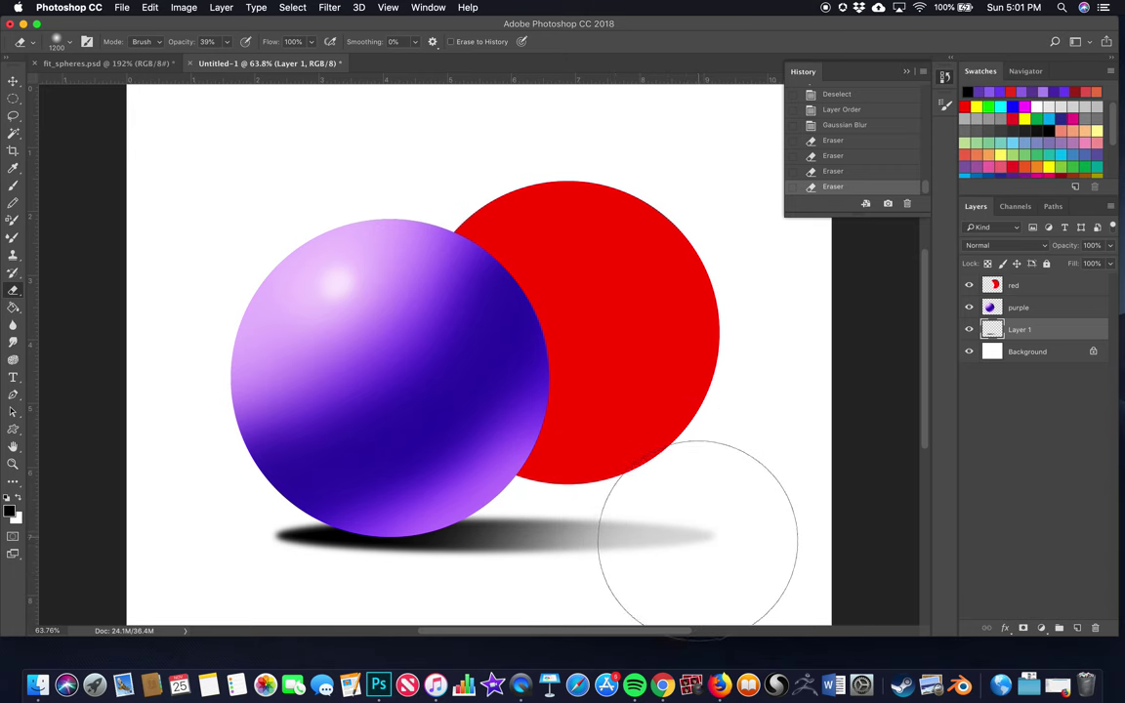
- Reduce the eraser size to 175 px and lighten the shadow's right end with one more stroke
key("bracketleft")
key("bracketleft")
key("bracketleft")
key("bracketleft")
key("bracketleft")
key("bracketleft")
key("bracketleft")
key("bracketleft")
key("bracketleft")
key("bracketleft")
key("bracketleft")
key("bracketleft")
key("bracketleft")
key("bracketleft")
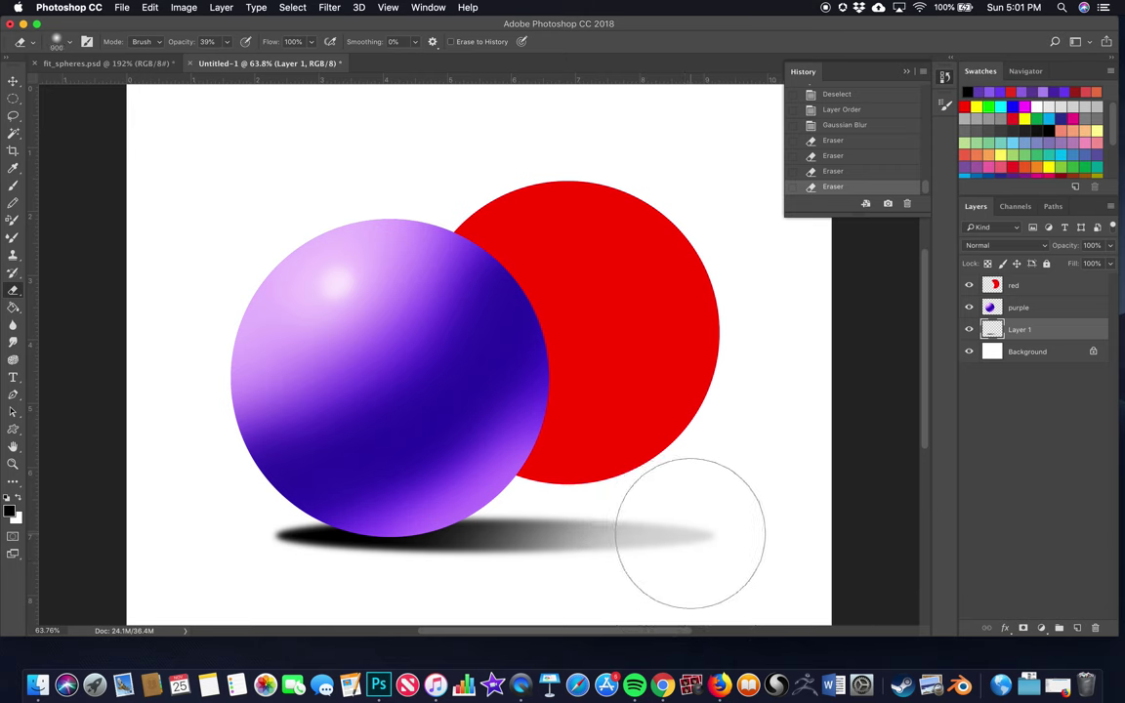
mouse_move(718, 520)
left_mouse_down()
mouse_move(683, 570)
mouse_move(635, 588)
mouse_move(594, 521)
mouse_move(564, 588)
left_mouse_up()
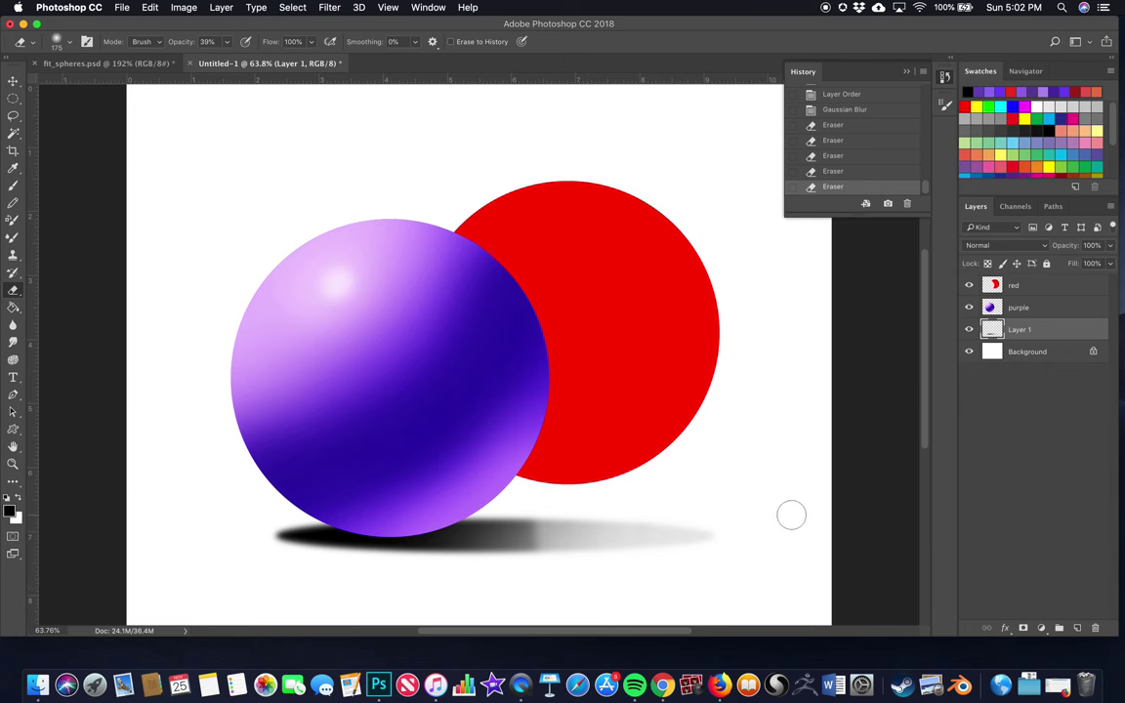
- Undo the last eraser stroke on the cast shadow by going back one state in the History
left_click(838, 170)
left_click(840, 157)
left_click(846, 170)
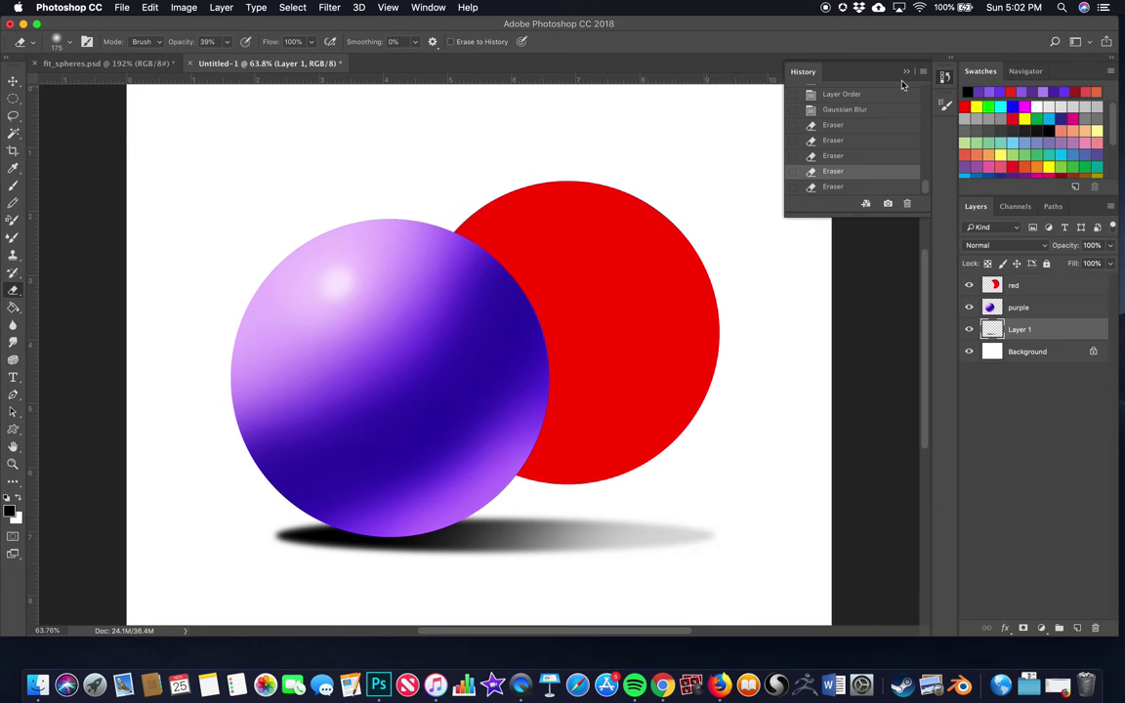
left_click(906, 71)
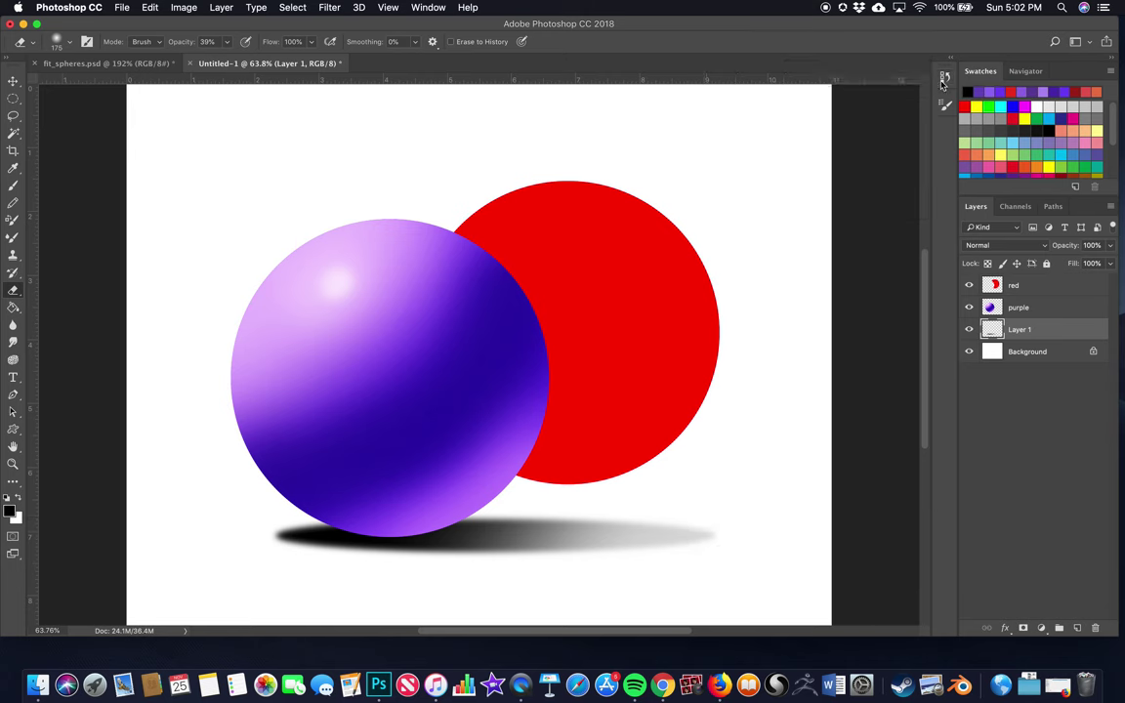
- Load the red layer's transparency as a new selection
left_click(1014, 285)
left_click(292, 8)
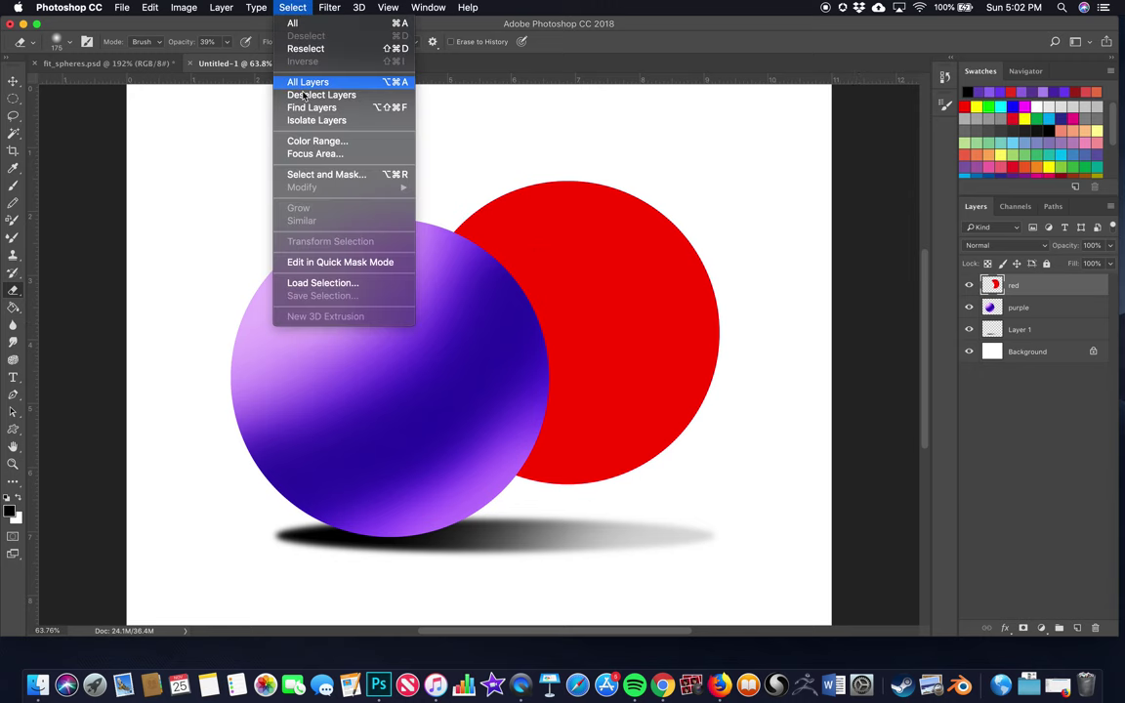
left_click(322, 282)
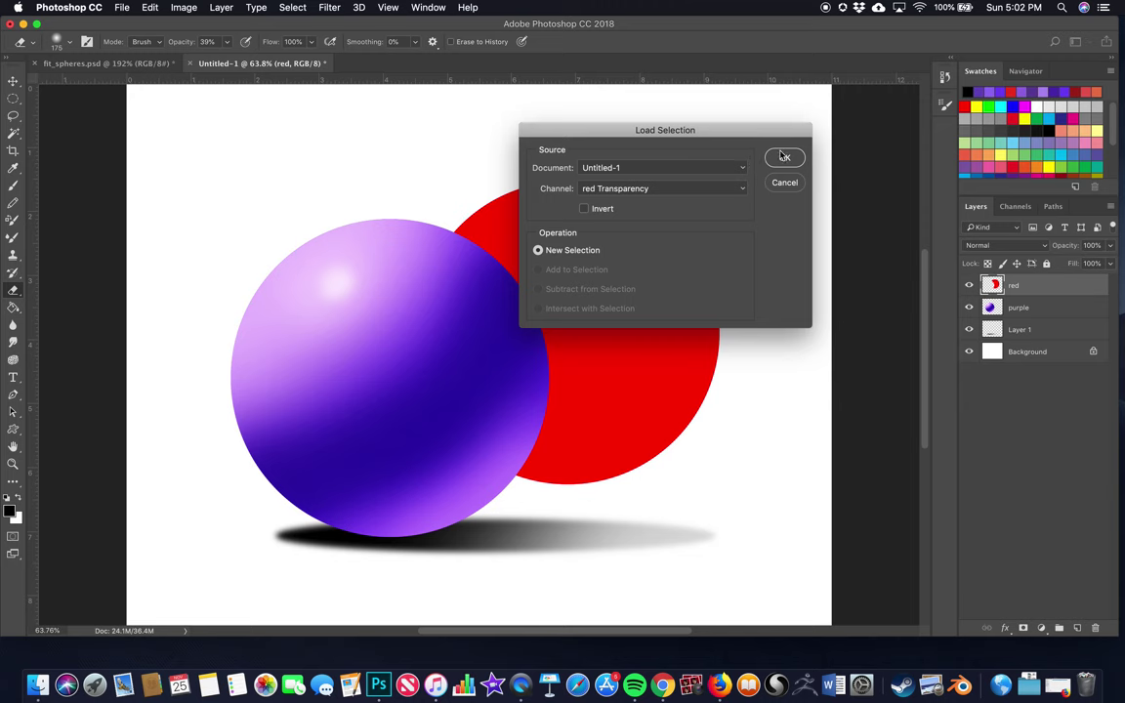
left_click(783, 156)
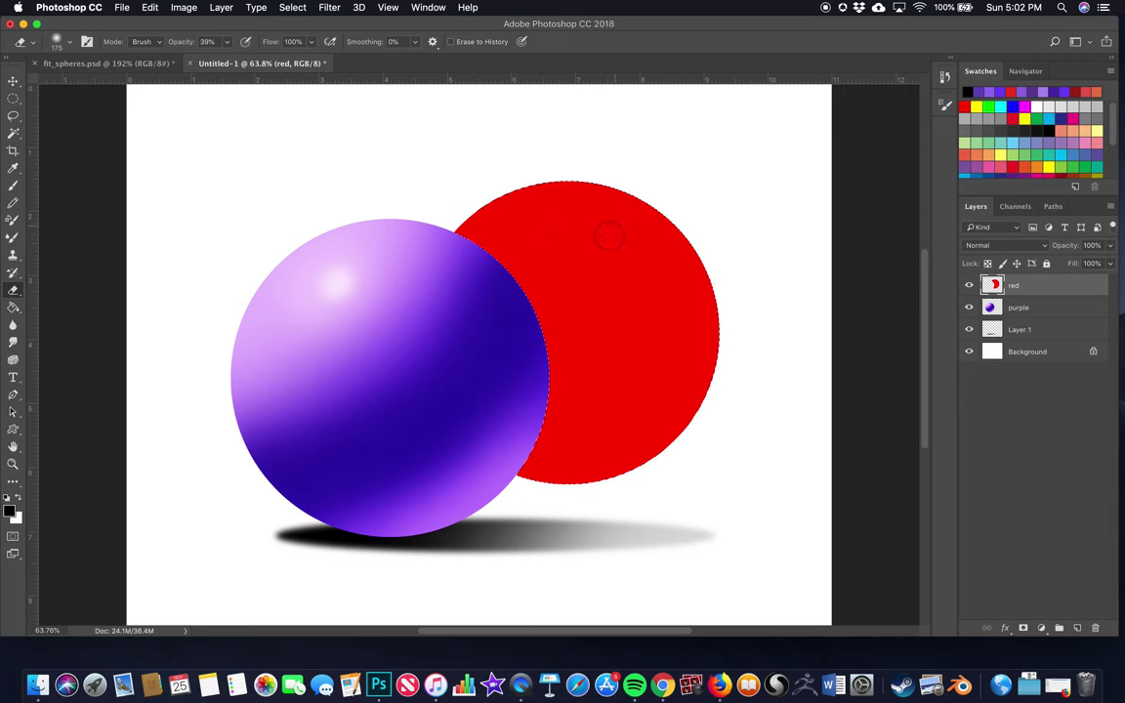
- Switch to the Brush in Screen mode and set its size to 900 px
left_click(12, 186)
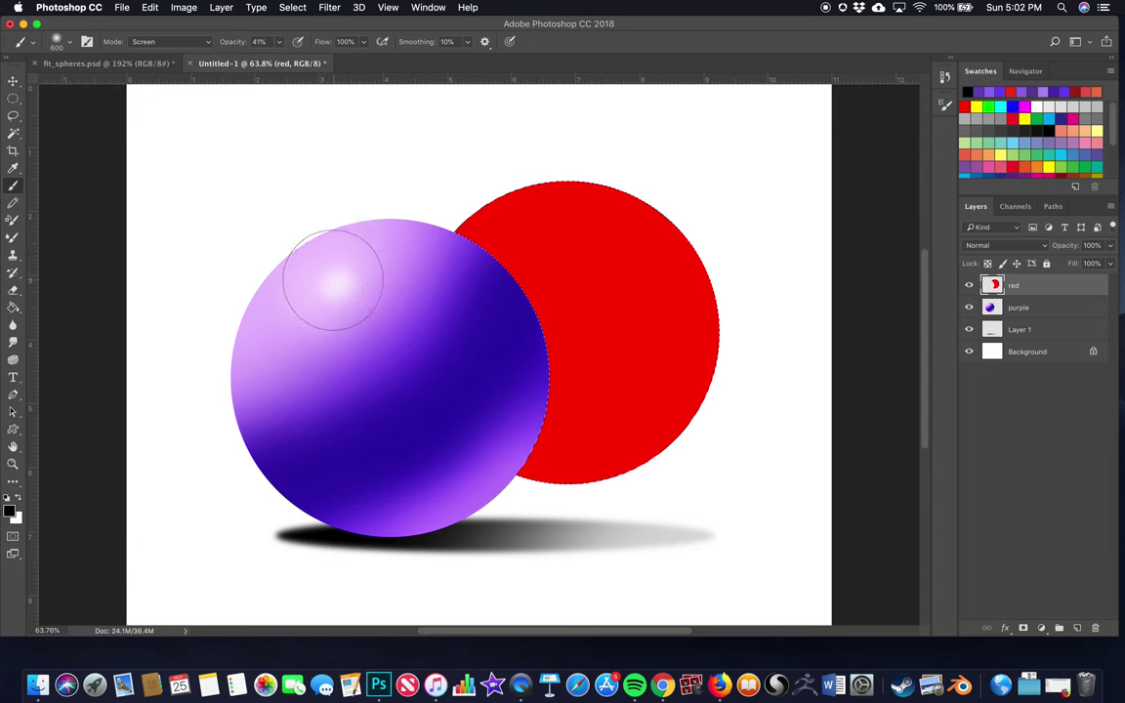
key("bracketleft")
key("bracketleft")
key("bracketleft")
key("bracketright")
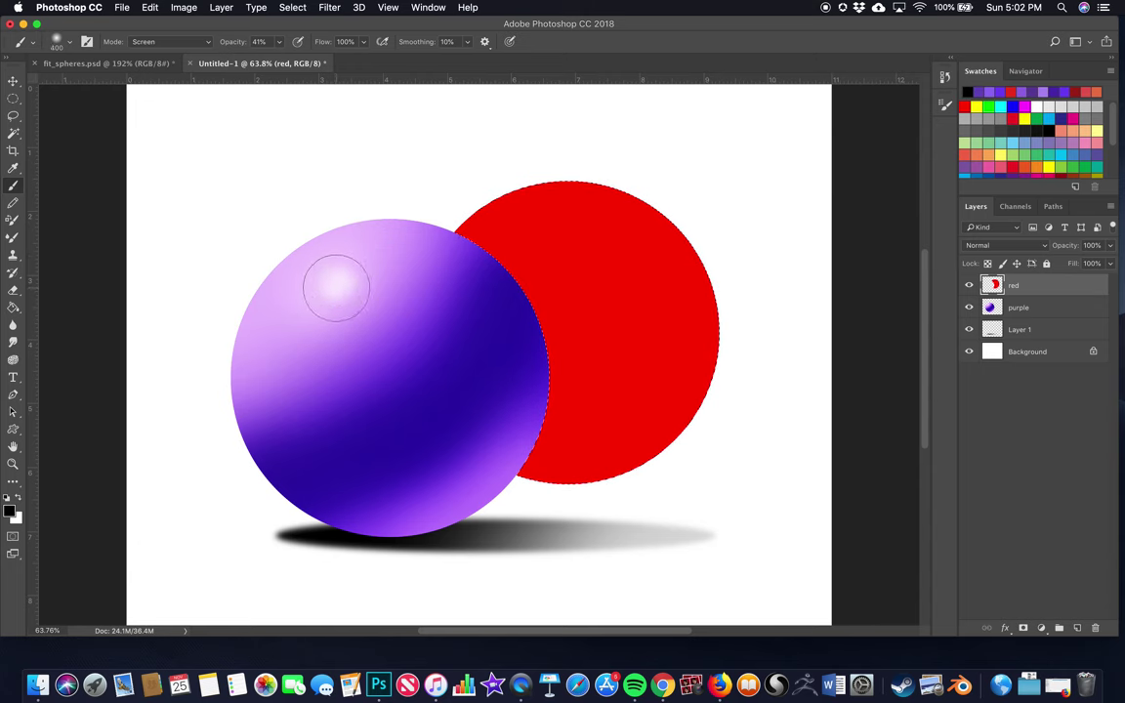
key("bracketright")
key("bracketright")
key("bracketright")
key("bracketright")
key("bracketright")
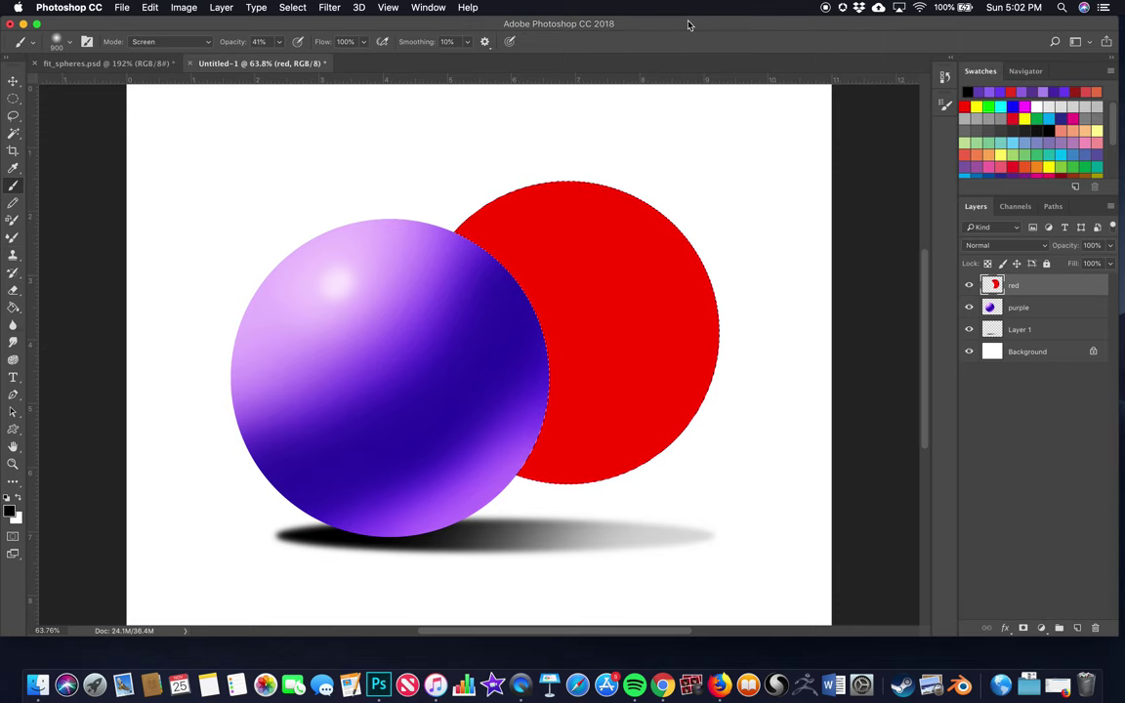
- Open ice-textures-featured.jpg from the spheres fit folder on the desktop in Photoshop
left_click_drag(690, 28, 467, 13)
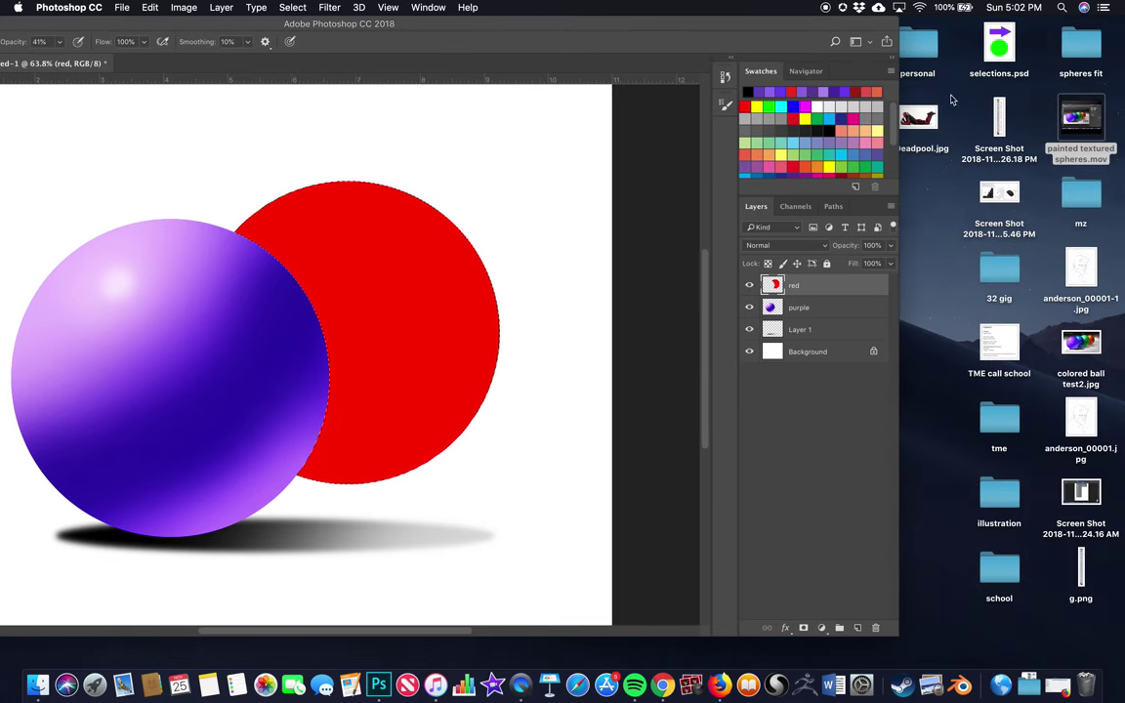
double_click(1076, 51)
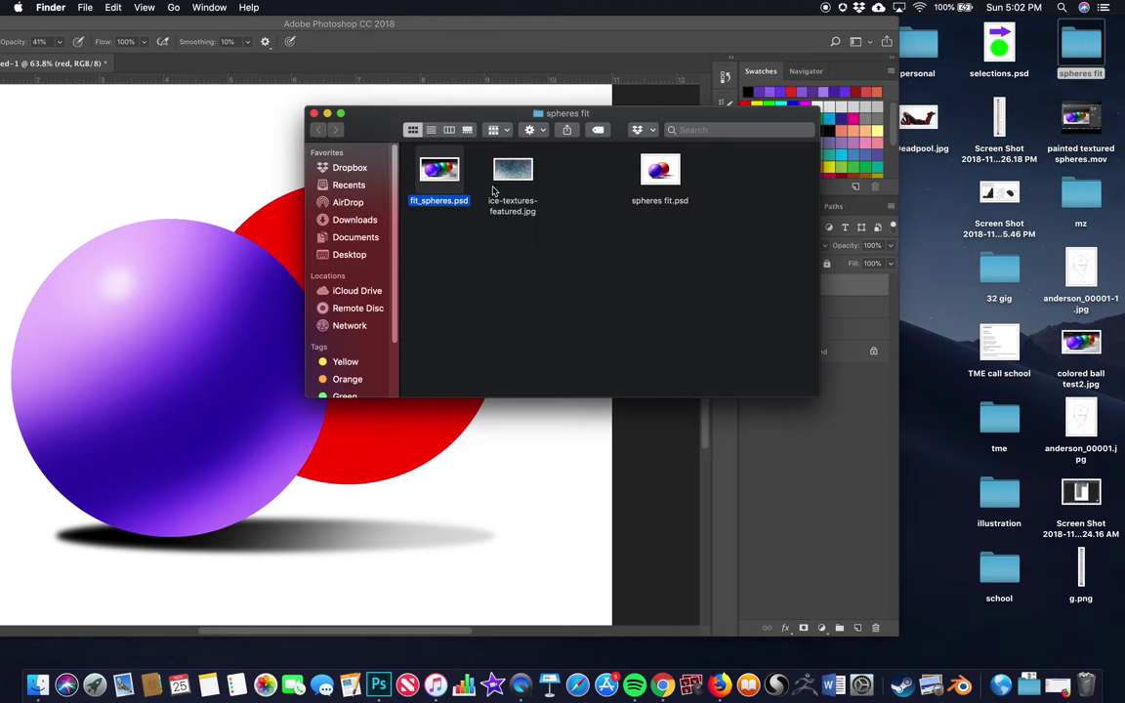
left_click_drag(514, 172, 380, 687)
double_click(602, 25)
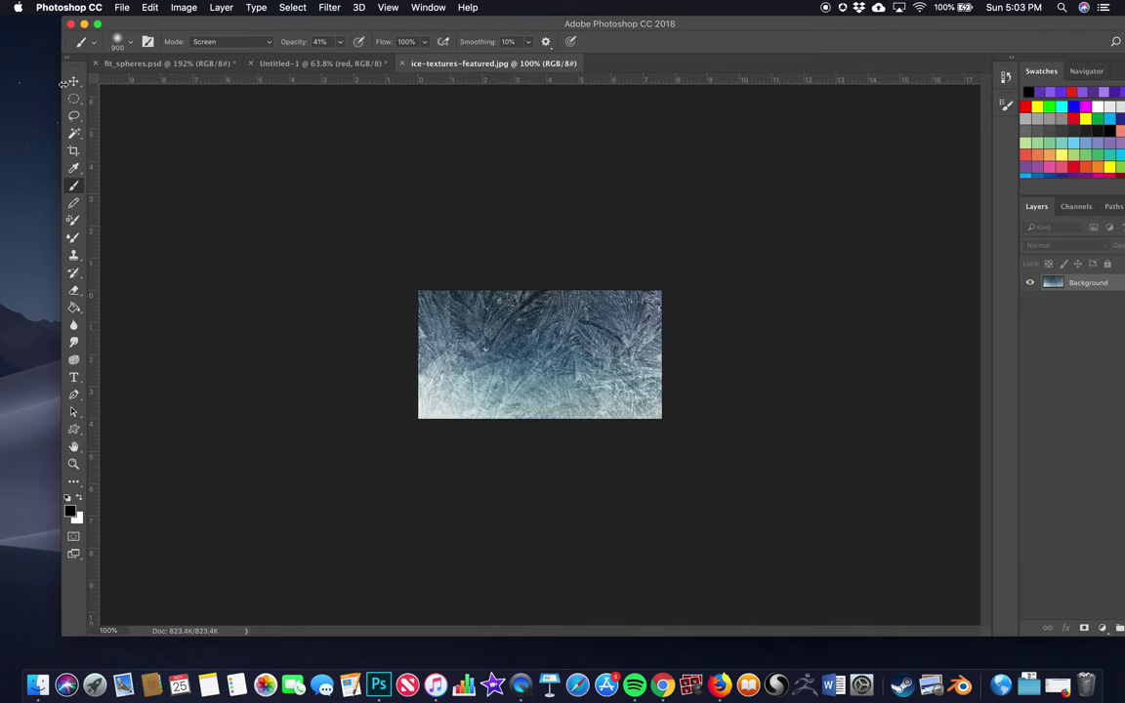
- Copy the ice texture into the Untitled-1 document over the purple sphere with the Move tool, and clear the selection
left_click(74, 81)
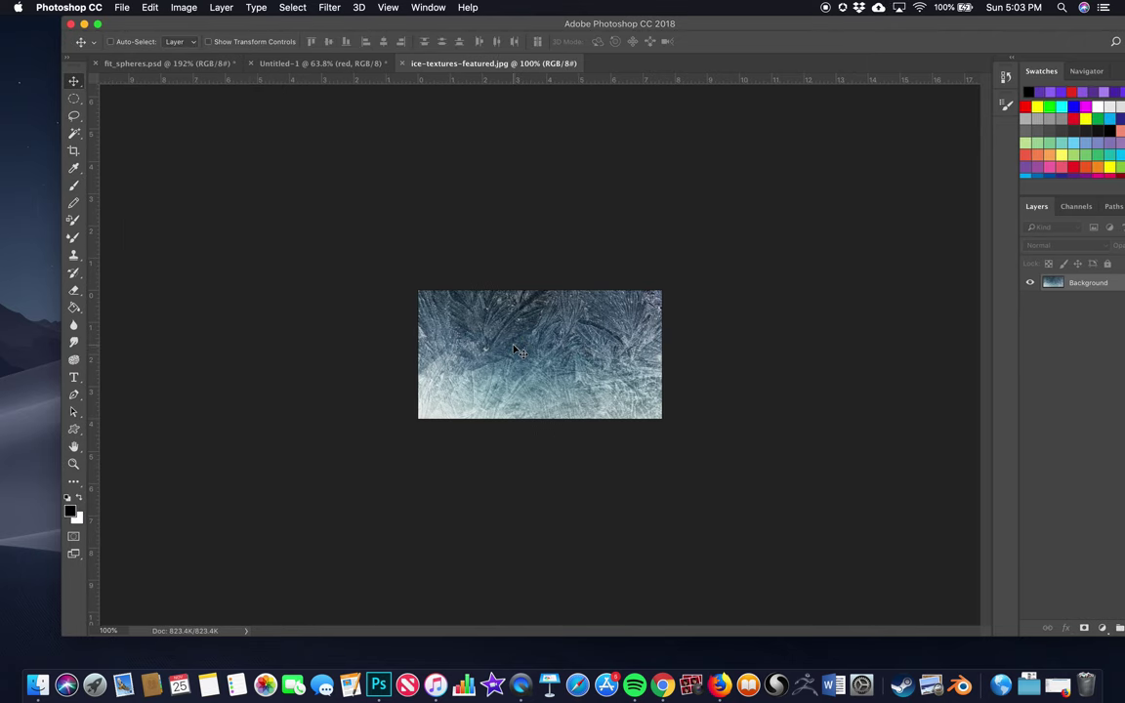
right_click(74, 81)
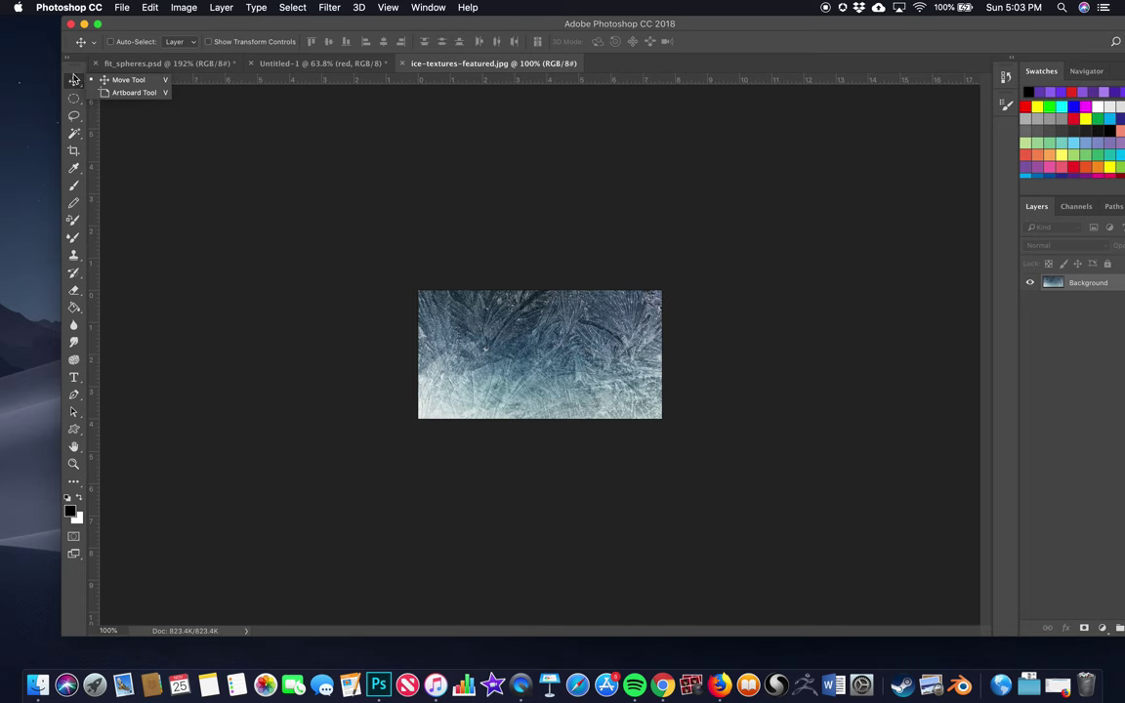
left_click(282, 164)
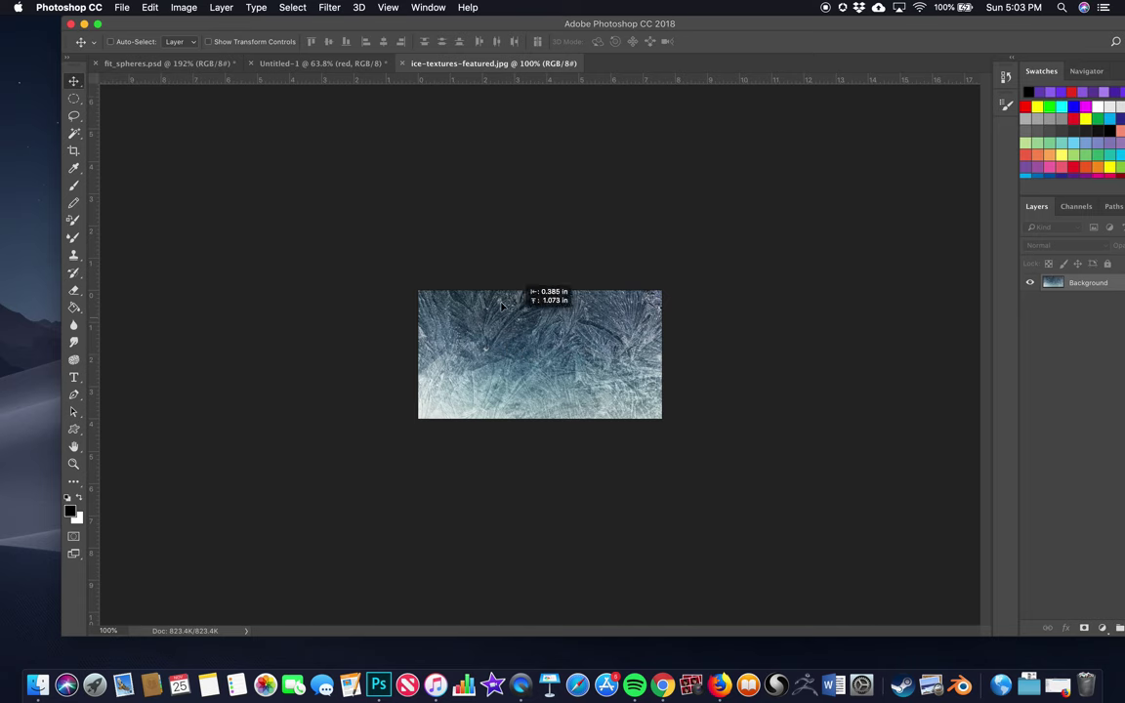
left_click_drag(306, 91, 291, 64)
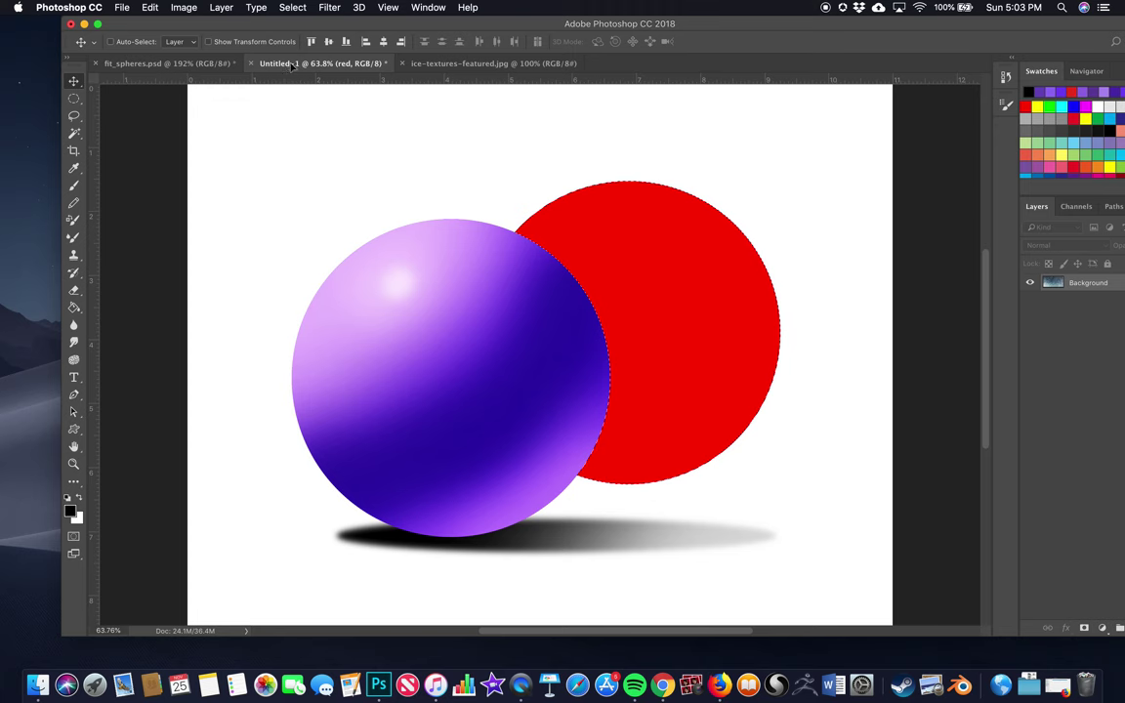
left_click_drag(458, 315, 422, 225)
key("super+d")
- Free-transform the ice texture to about 346% width and 474% height, positioned so it covers the whole purple sphere
key("super+t")
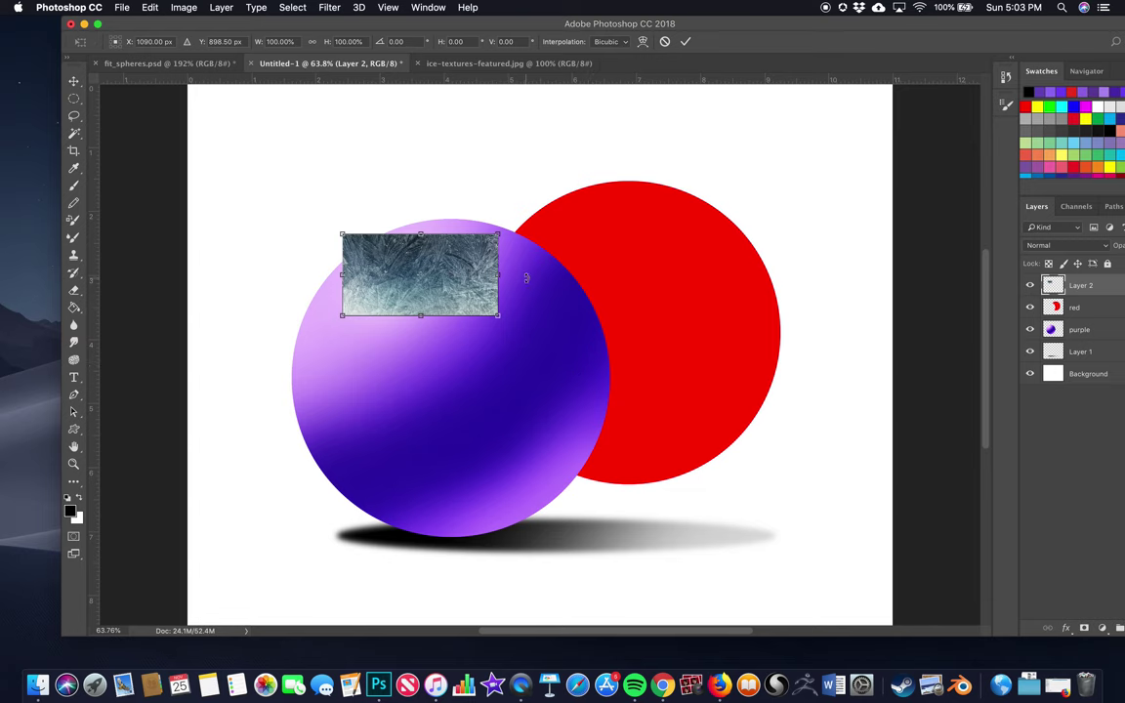
left_click_drag(498, 316, 881, 517)
left_click_drag(696, 376, 493, 309)
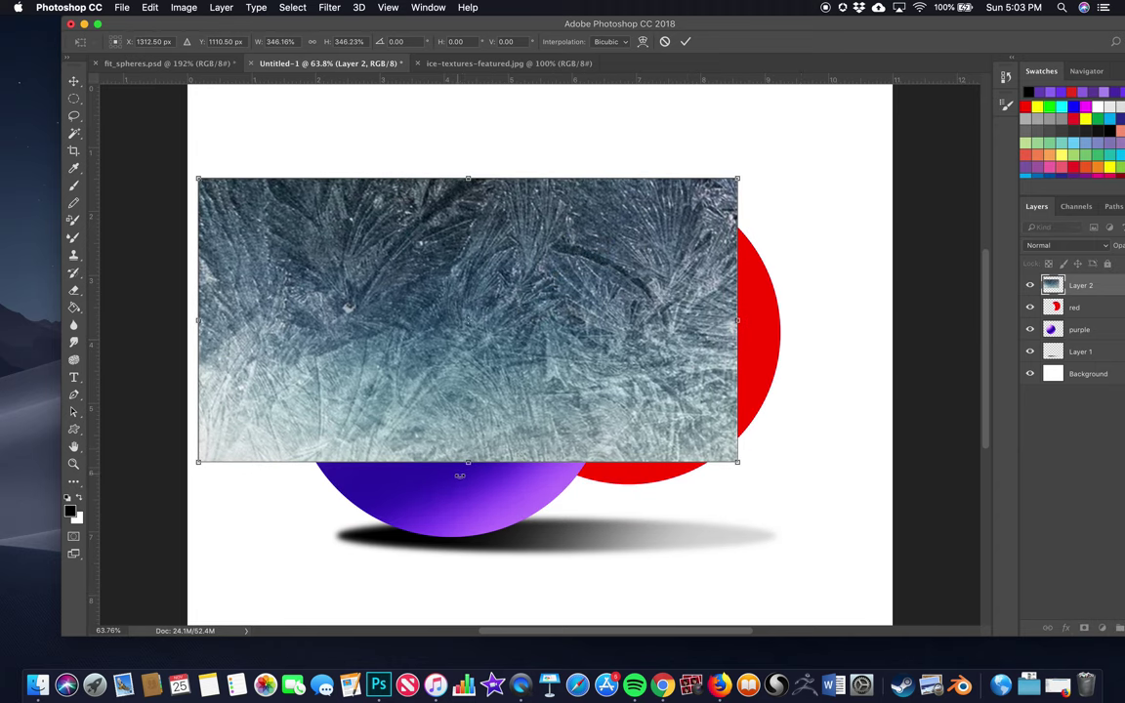
left_click_drag(467, 466, 468, 567)
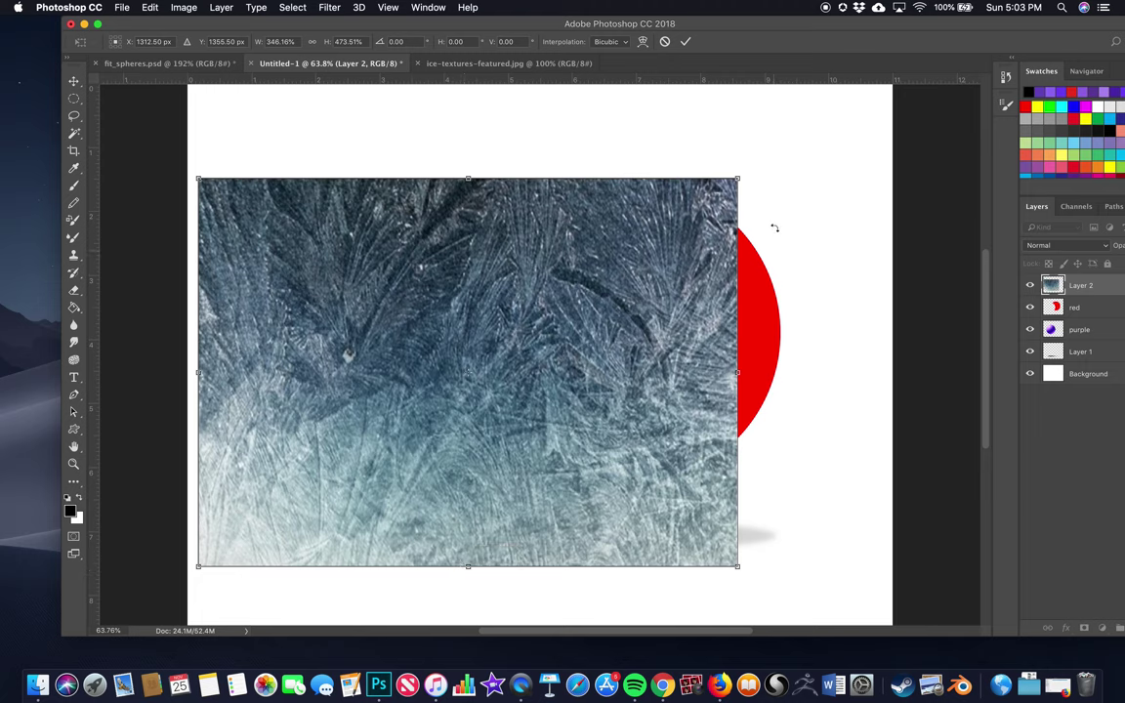
left_click(684, 43)
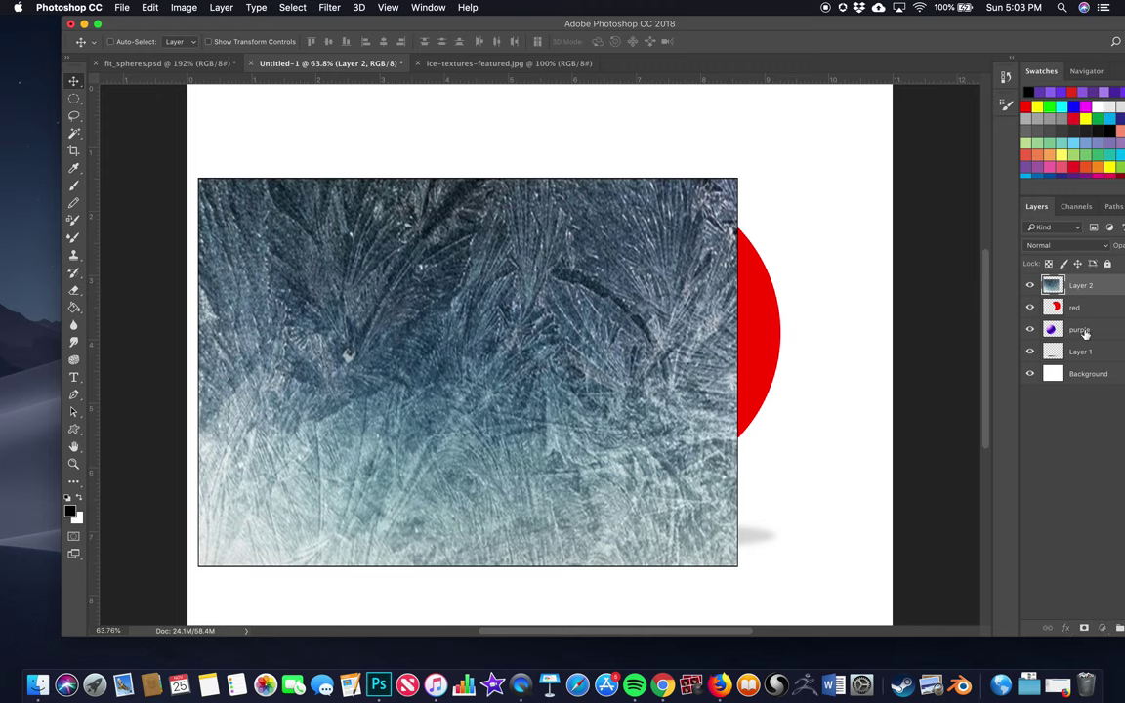
- Load the purple layer's transparency as a new selection
left_click(1080, 331)
left_click(291, 8)
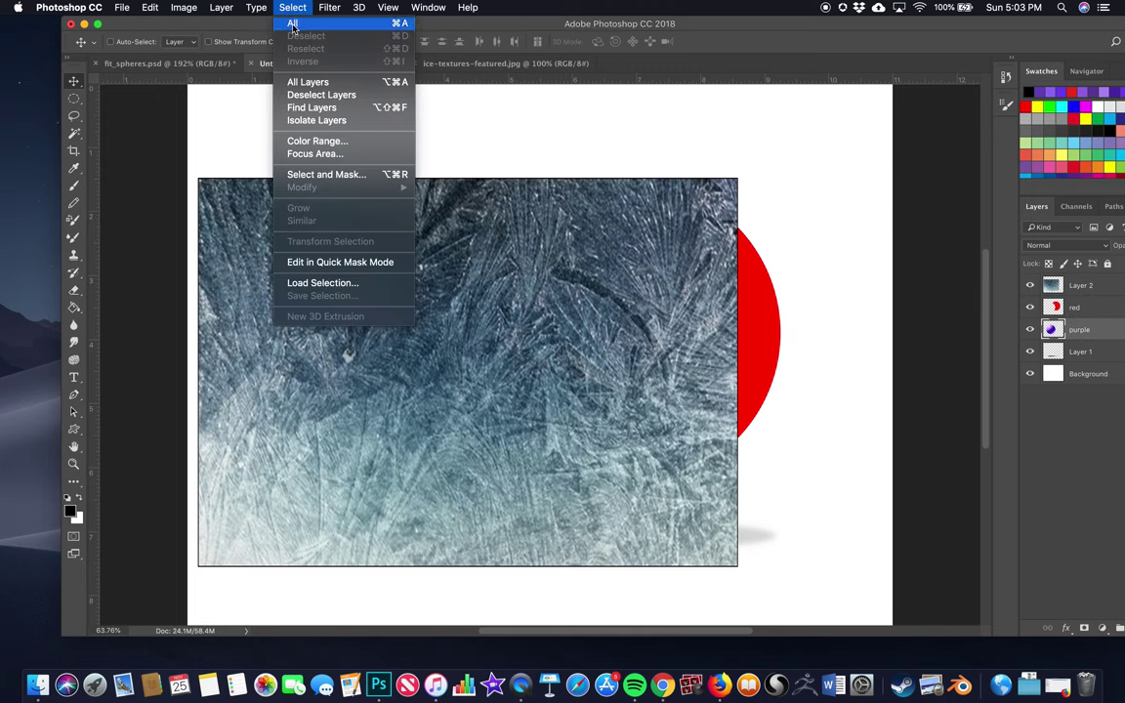
left_click(283, 281)
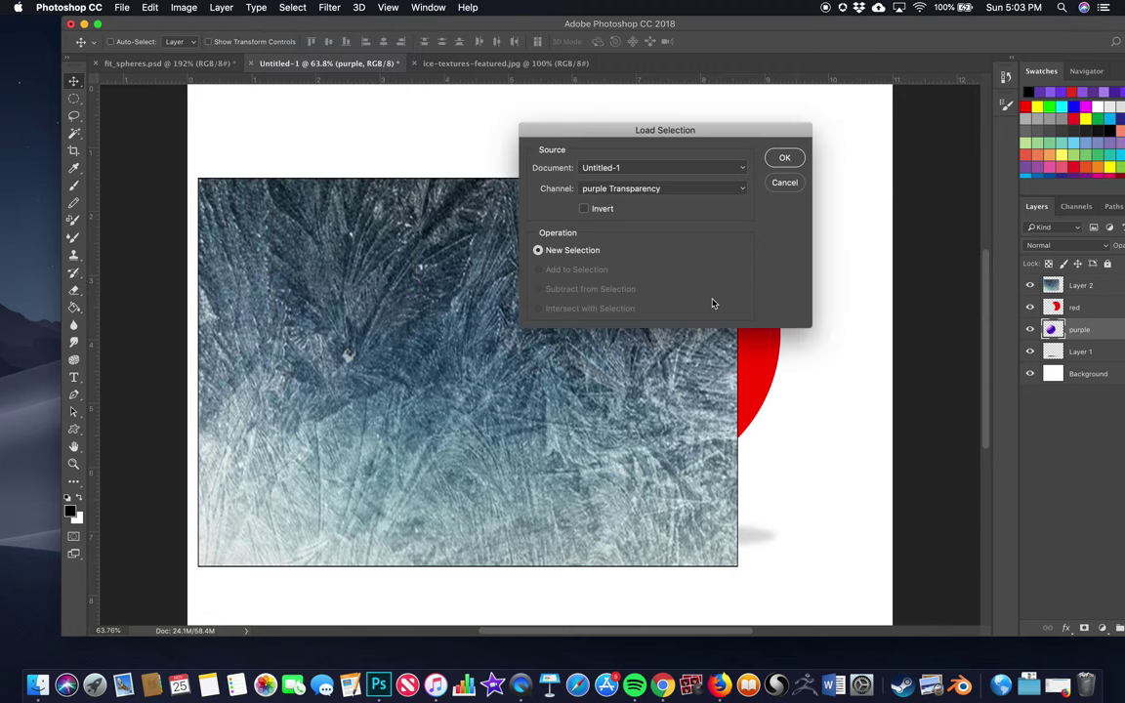
left_click(786, 158)
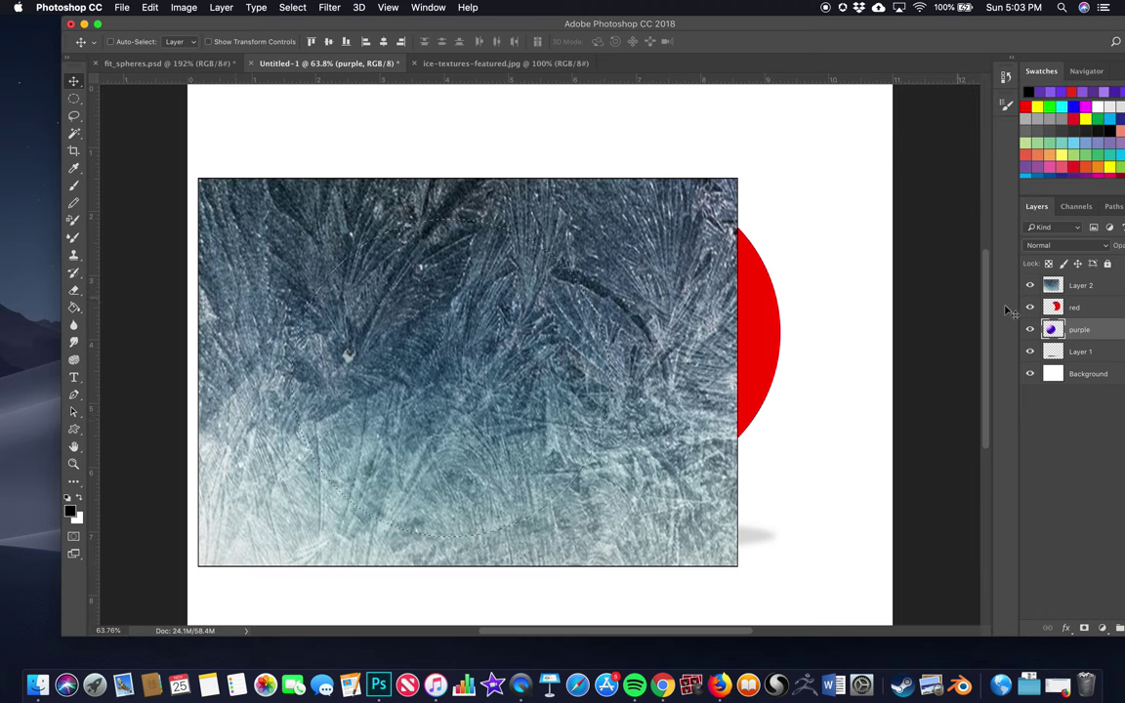
- Try deleting the part of the ice texture on Layer 2 inside the circular selection, and deselect
left_click(1089, 286)
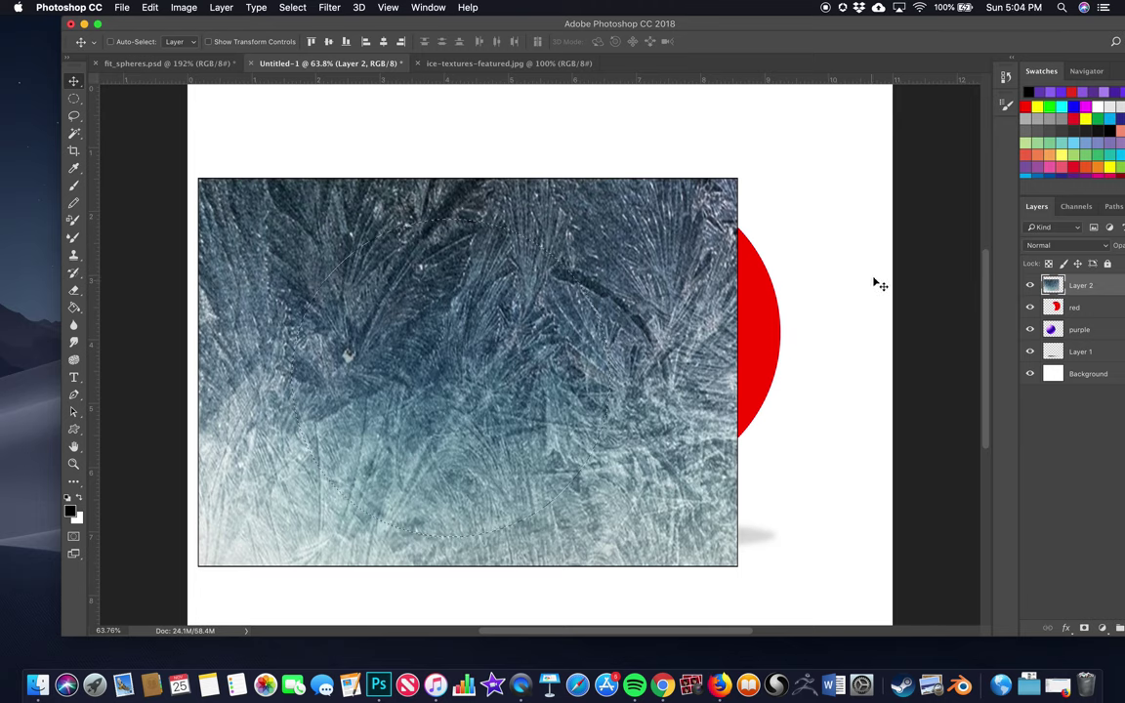
key("Delete")
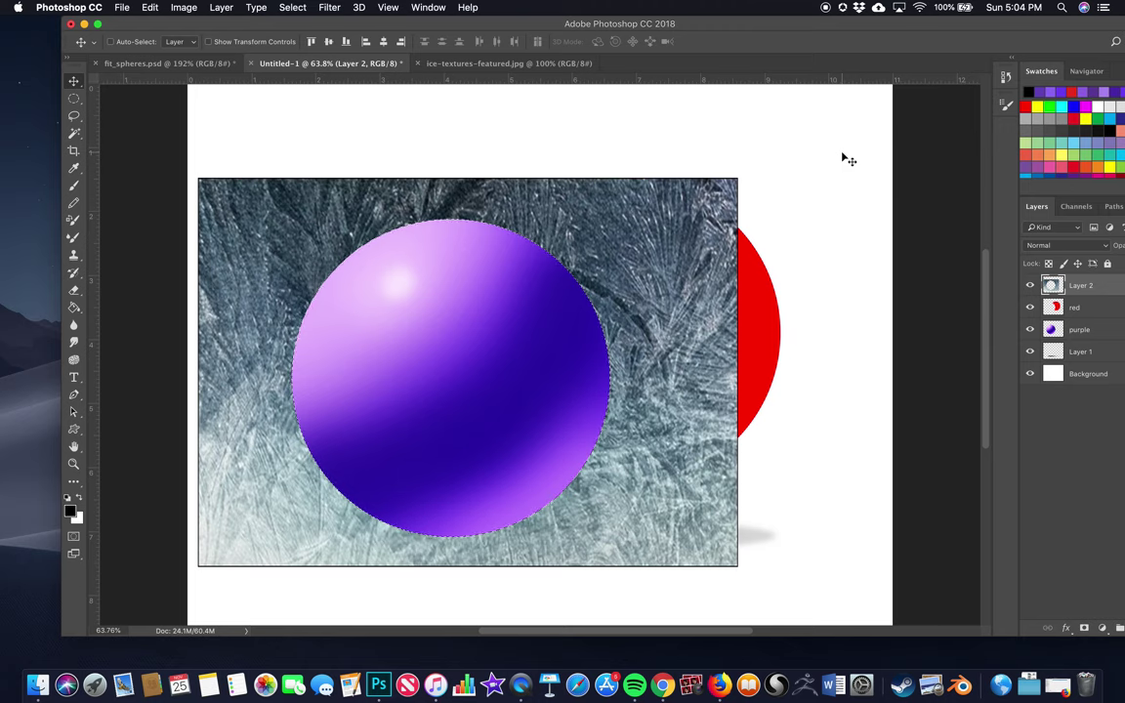
key("super")
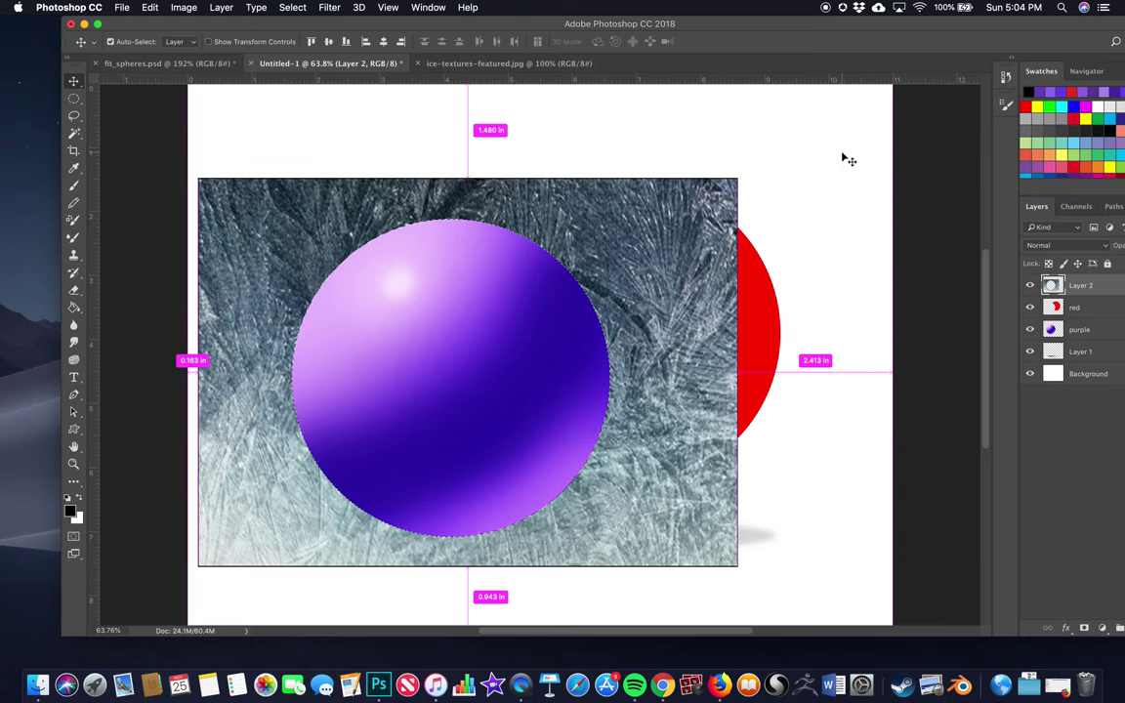
key("super+d")
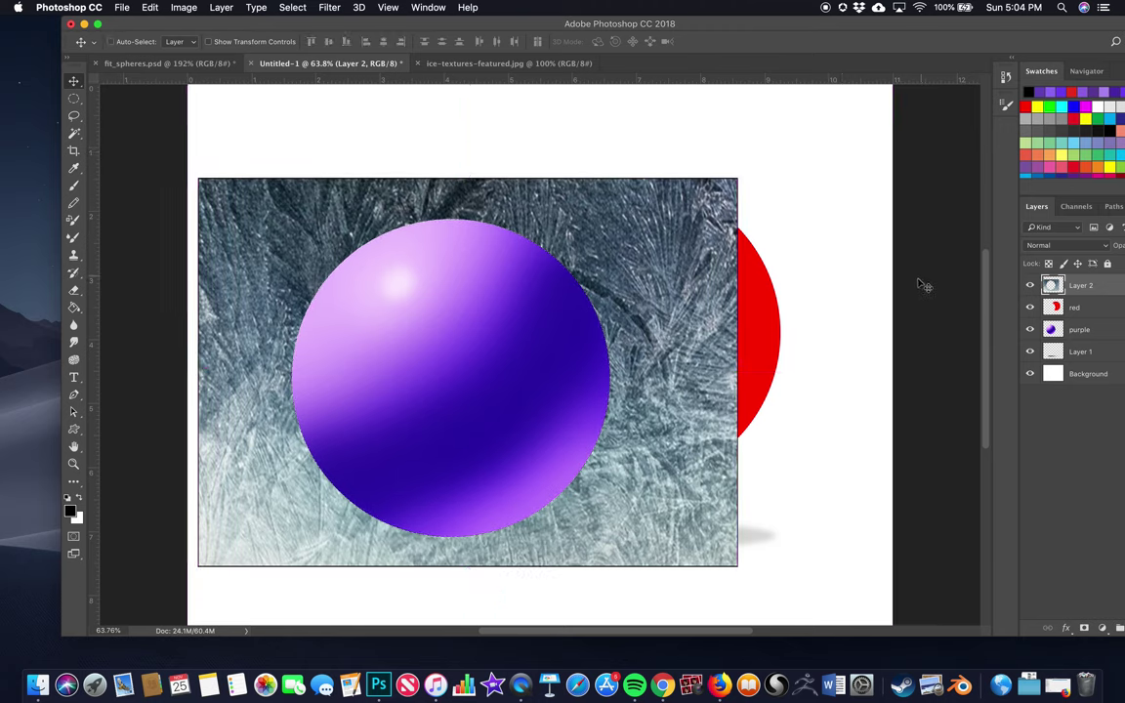
- Go back in the History to the Load Selection state, undoing the texture deletion and the deselection
left_click(1005, 76)
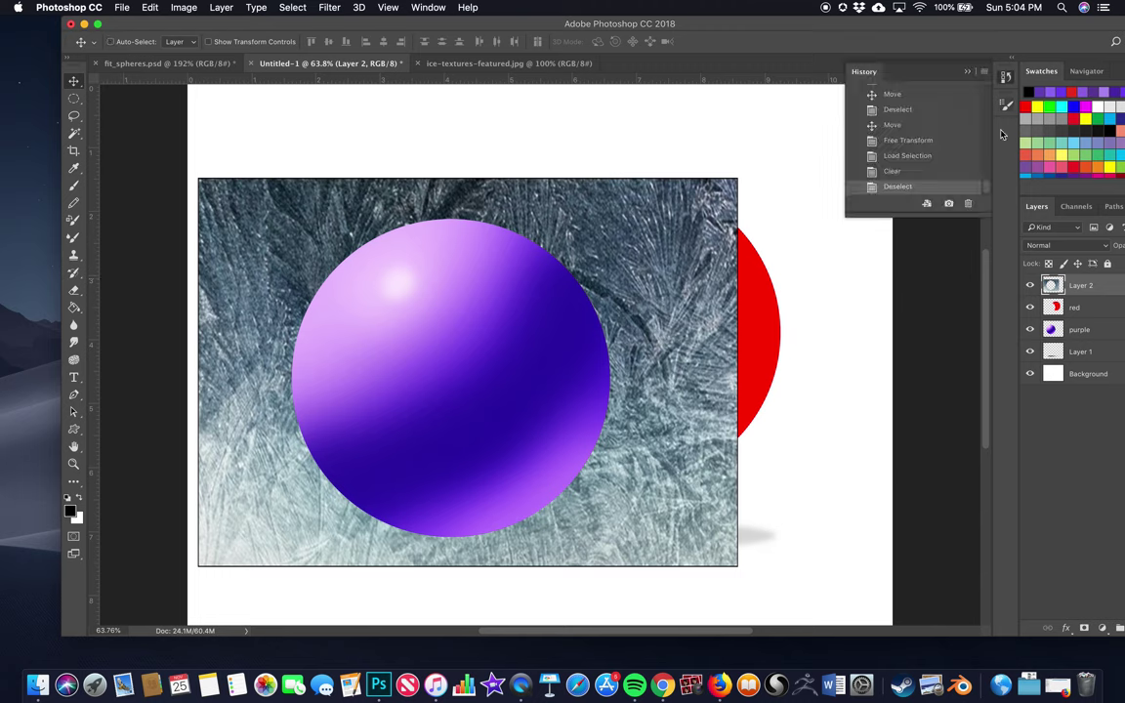
left_click(864, 156)
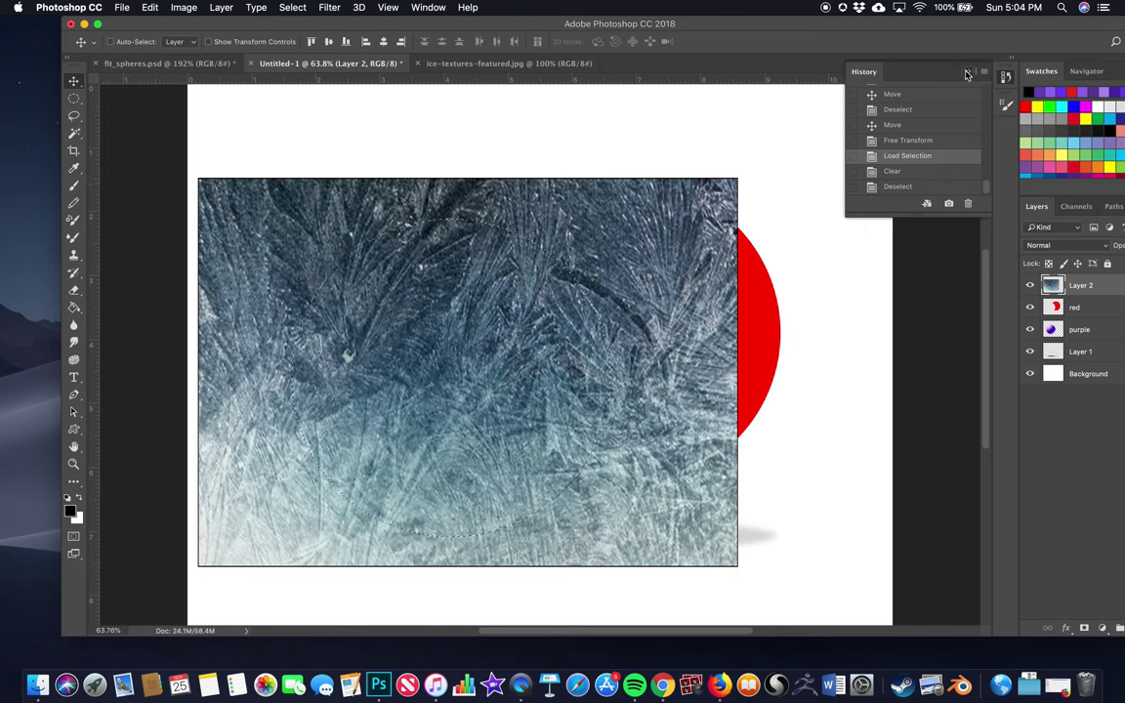
left_click(871, 69)
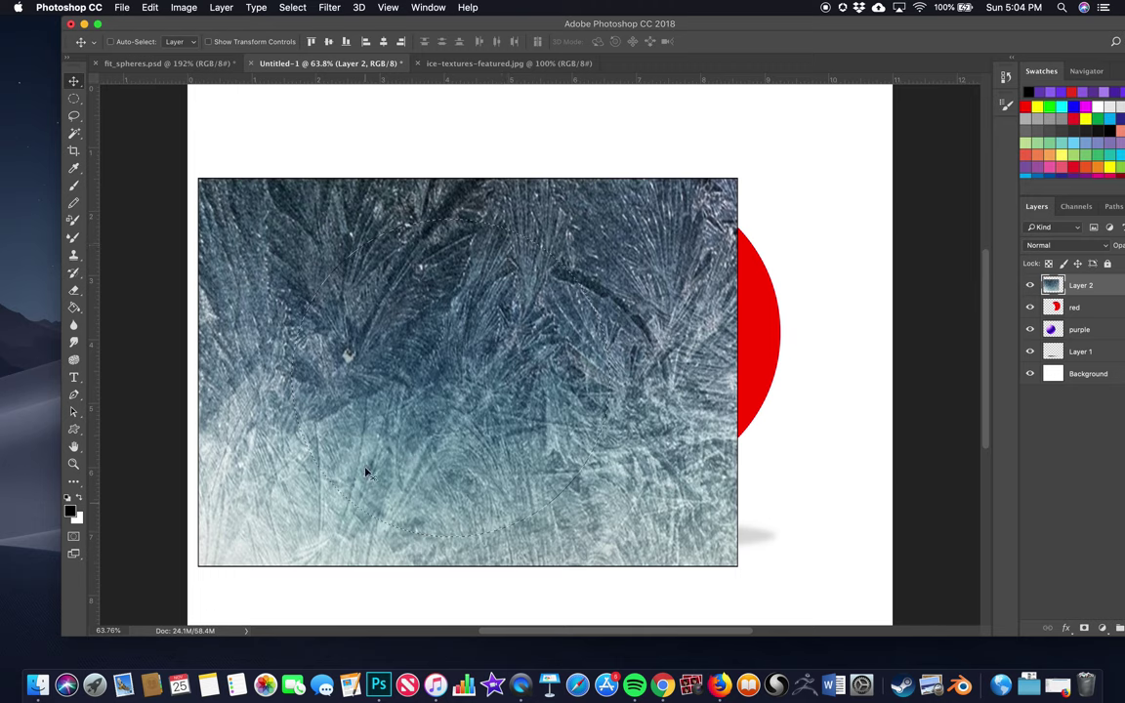
- Invert the circular selection and delete the ice texture outside the purple sphere's outline
left_click(294, 7)
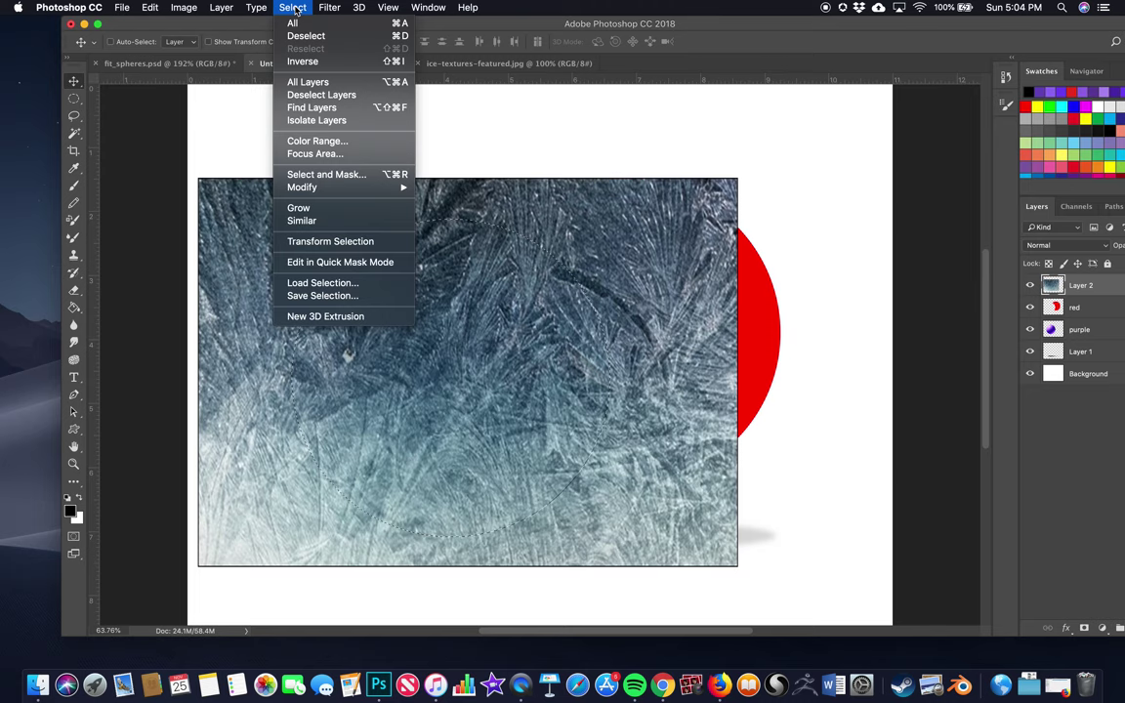
left_click(302, 63)
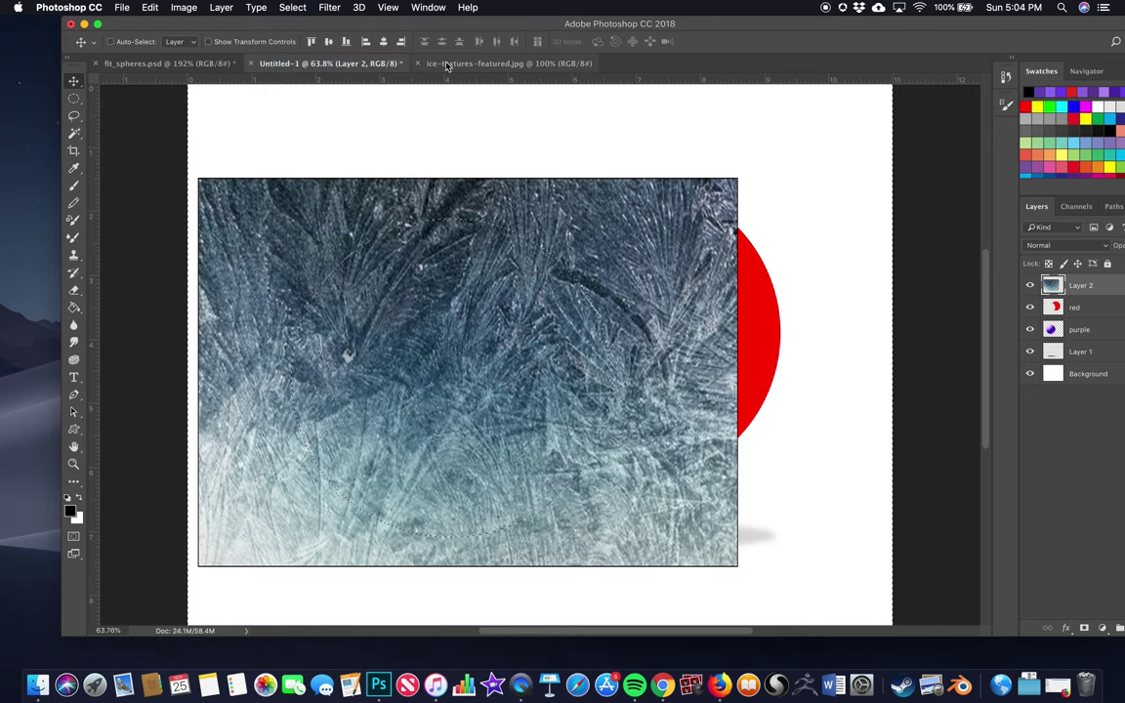
key("Delete")
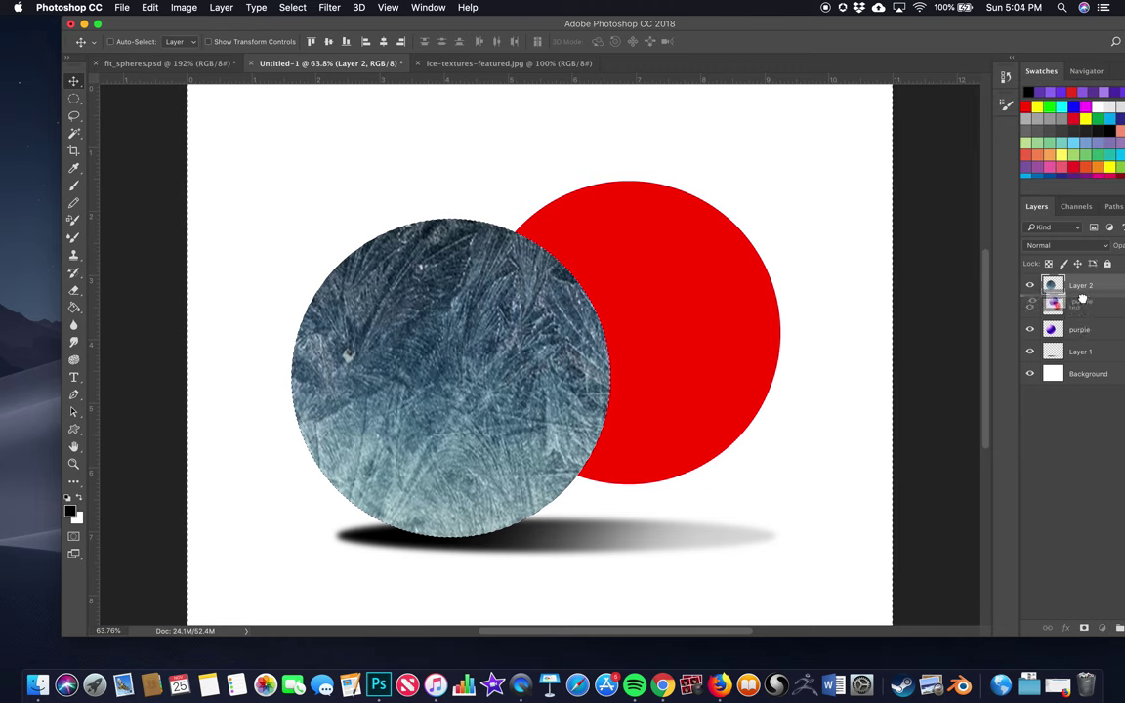
- Move the purple layer above the red layer and rename Layer 2 as texture
left_click_drag(1081, 330, 1074, 297)
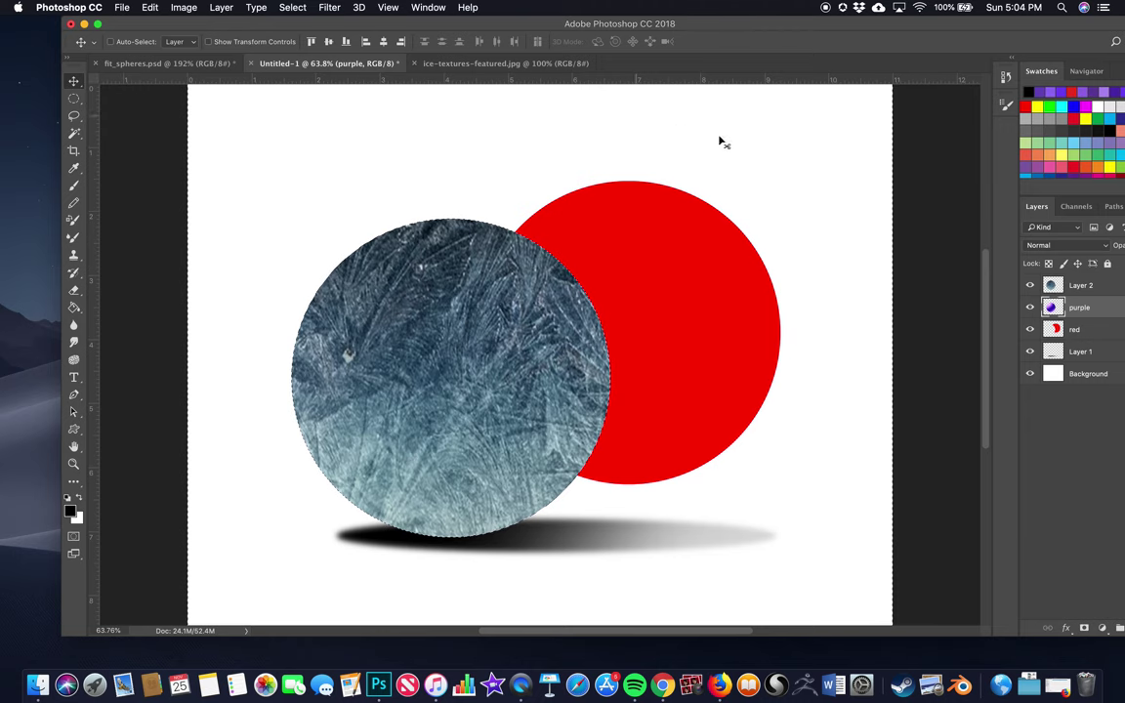
left_click(1082, 287)
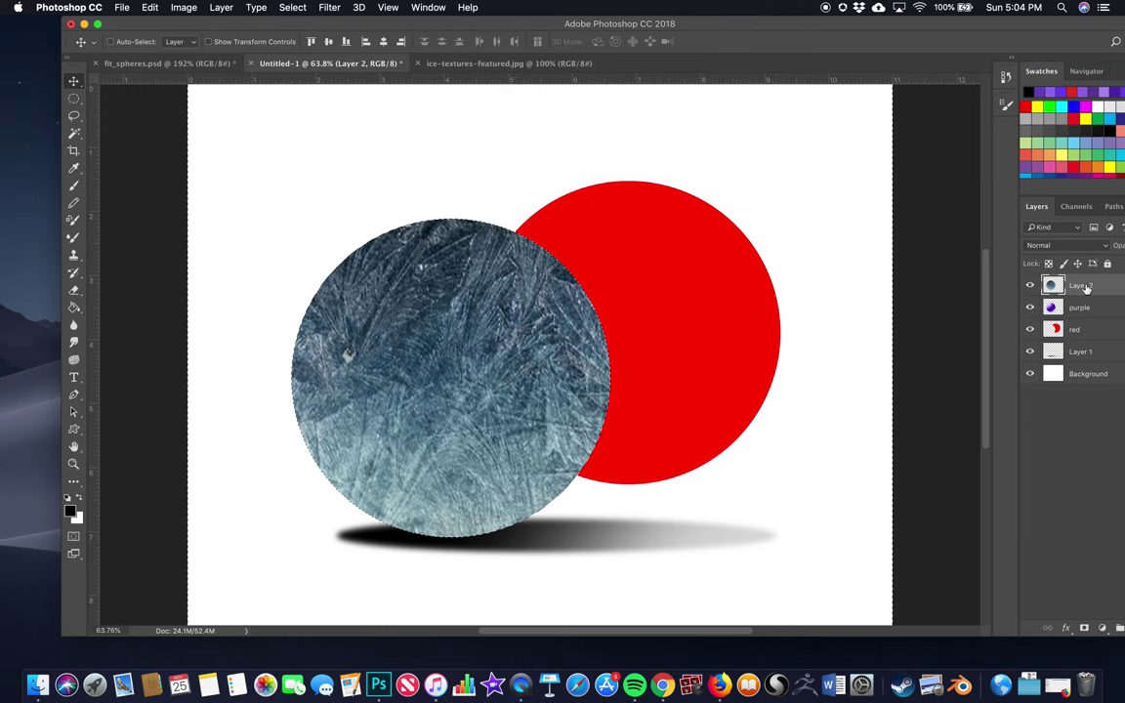
double_click(1081, 286)
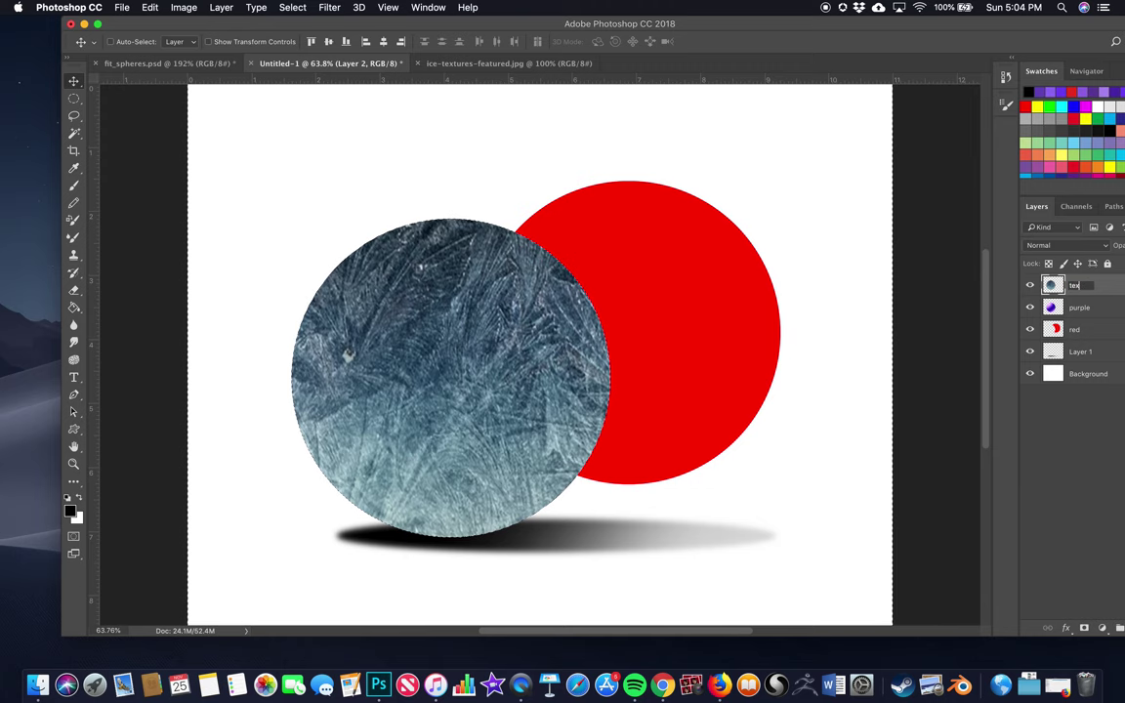
key("Return")
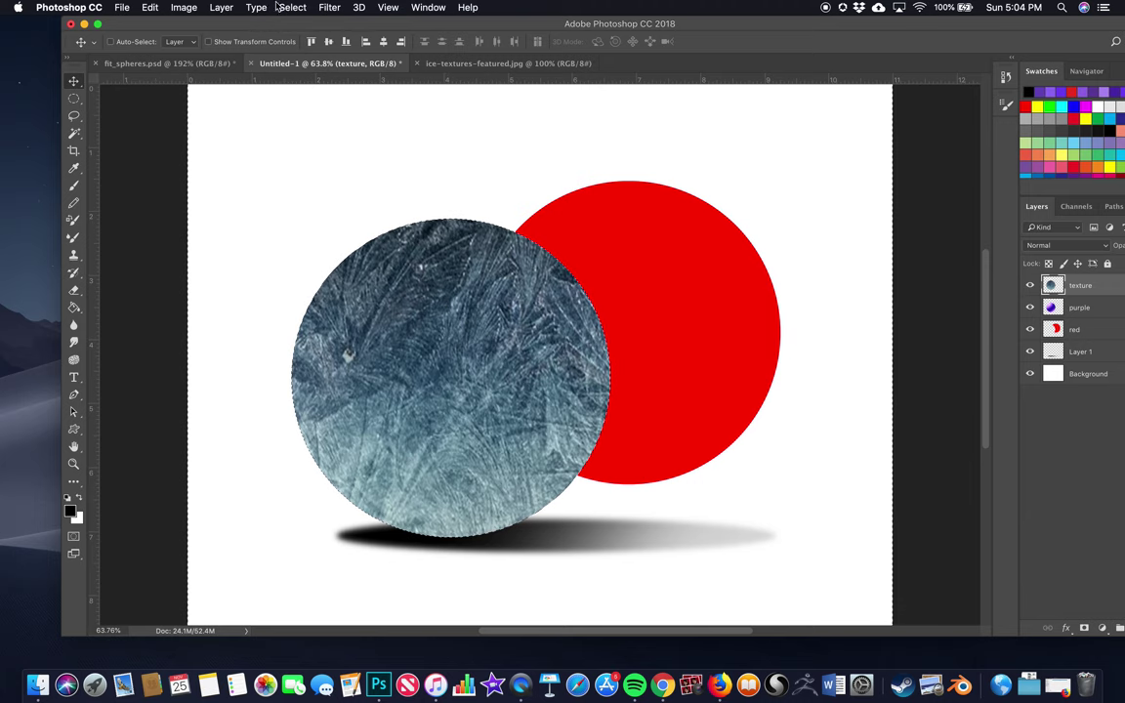
- Try the Overlay blending mode on the texture layer, and settle on Soft Light
double_click(862, 24)
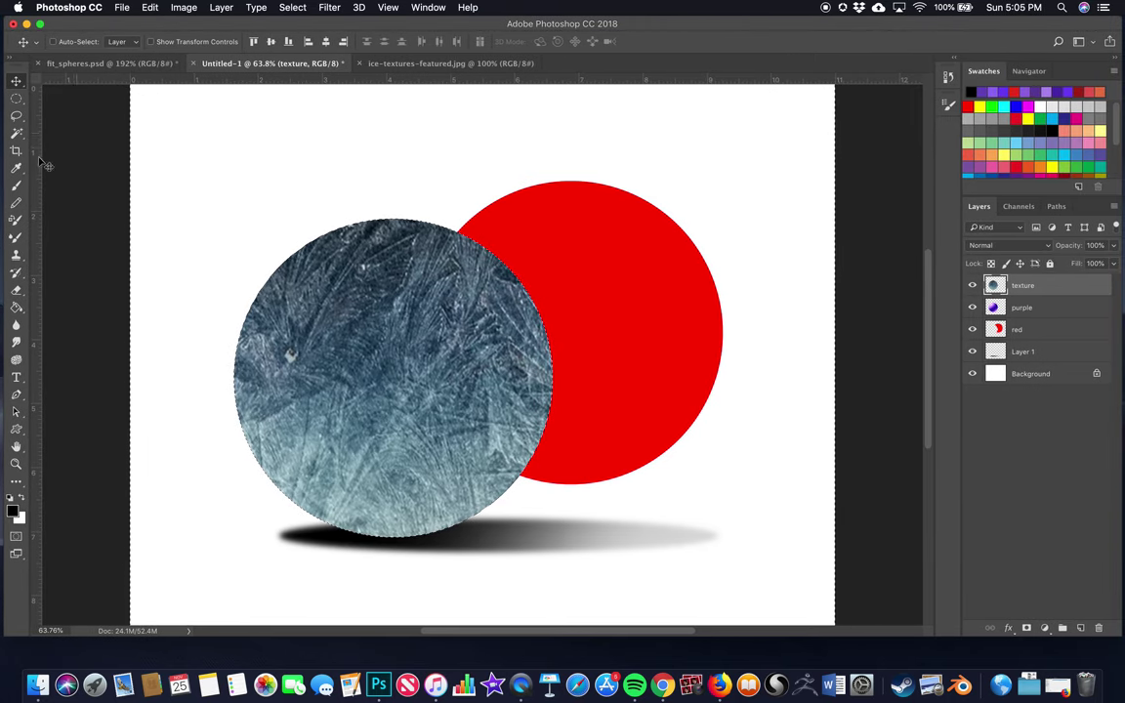
left_click(16, 186)
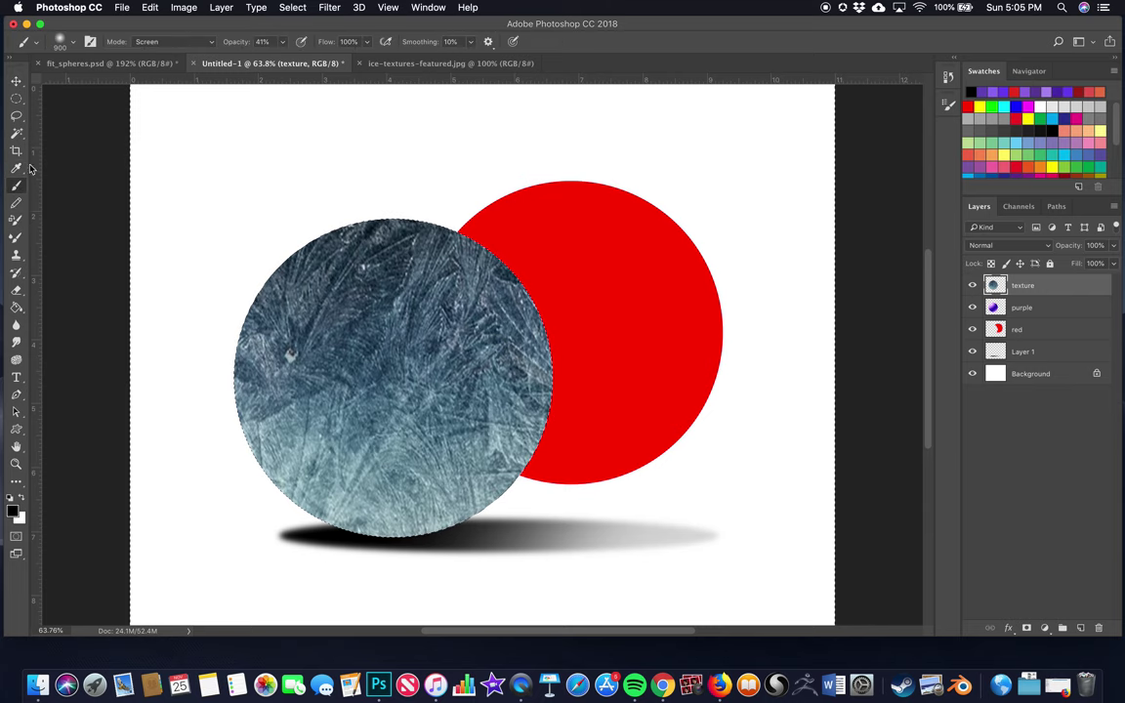
left_click(188, 44)
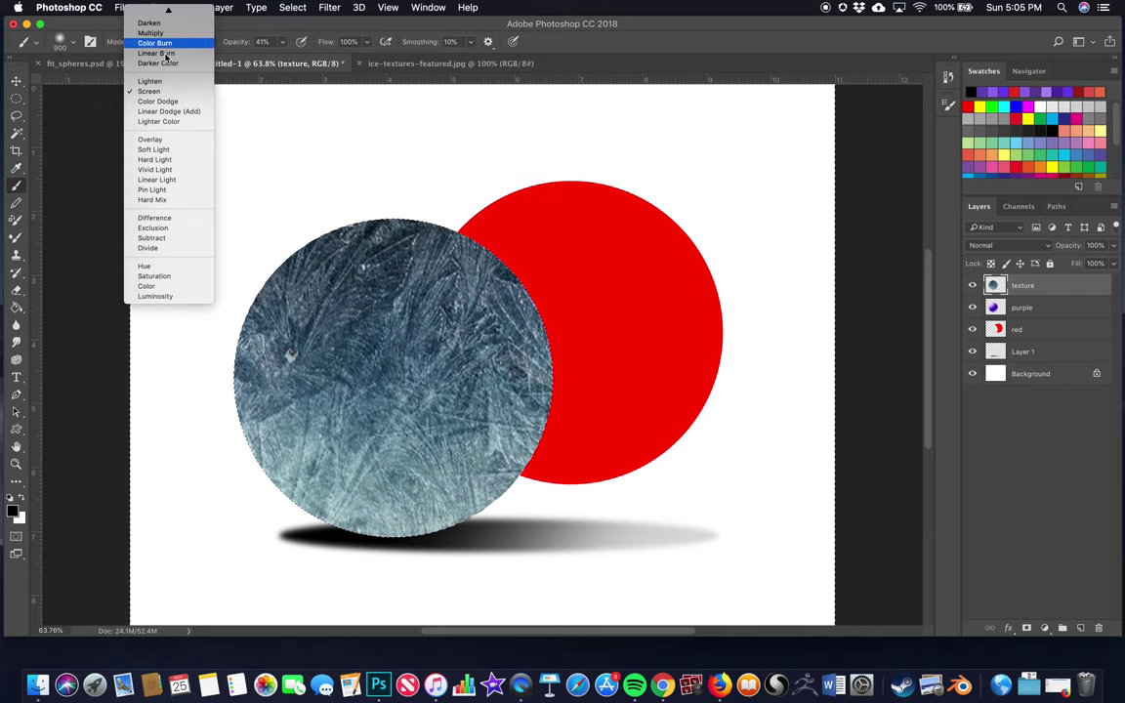
left_click(149, 91)
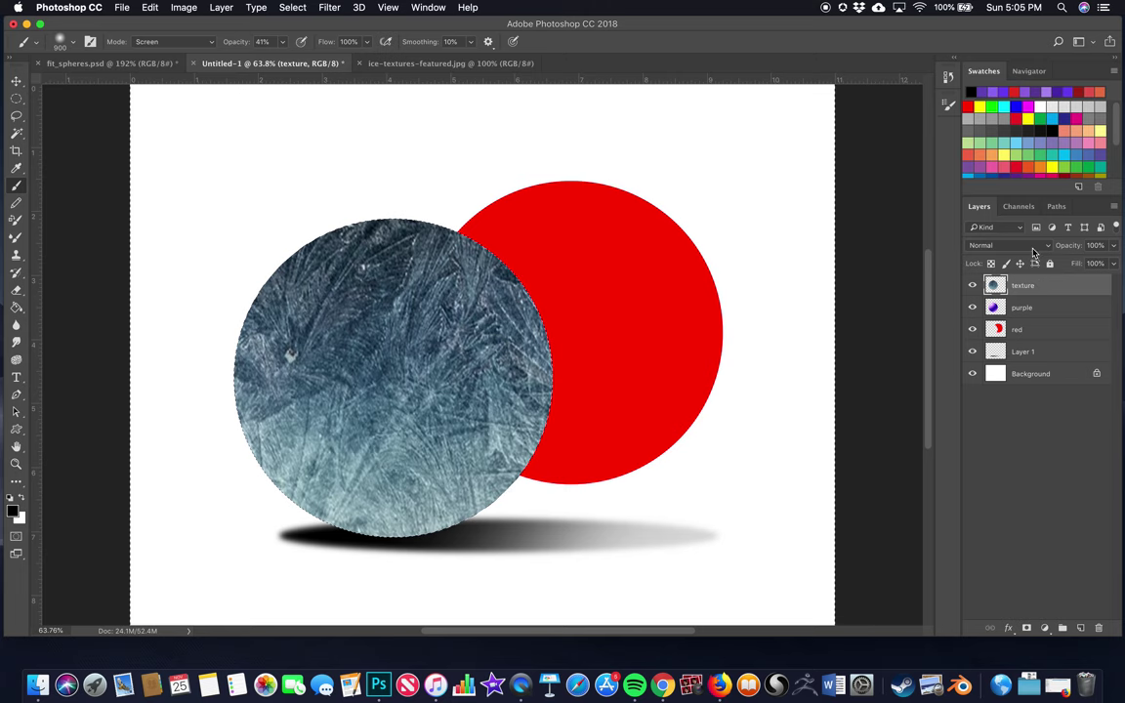
left_click(1045, 247)
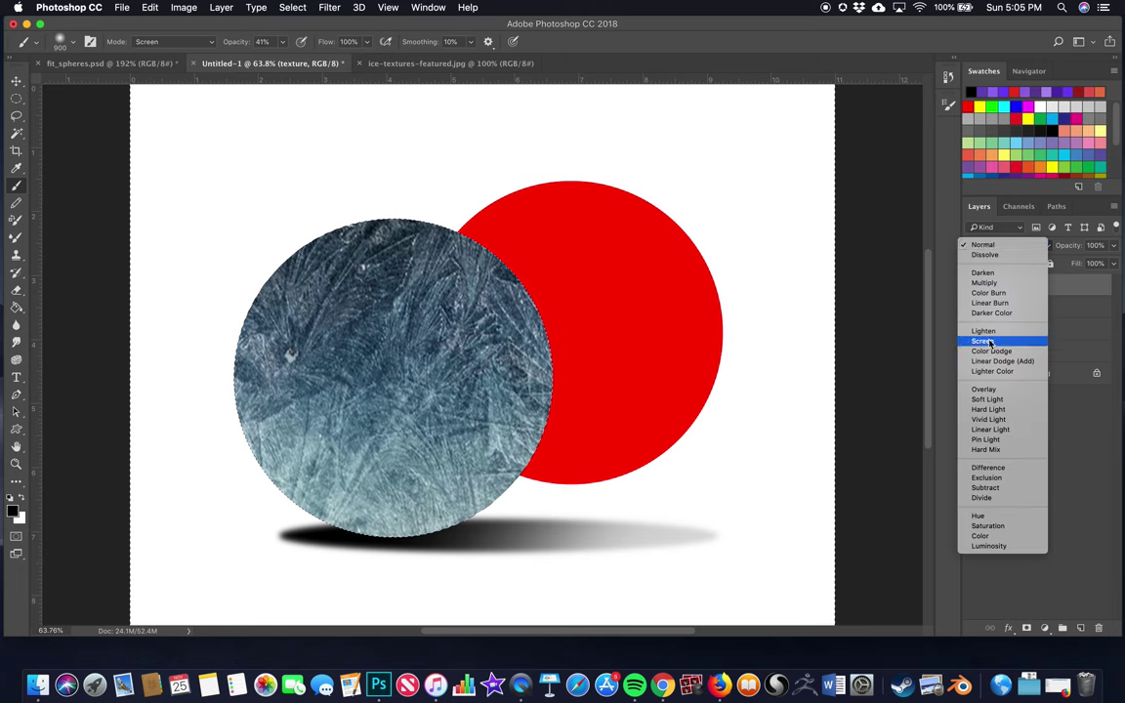
left_click(984, 389)
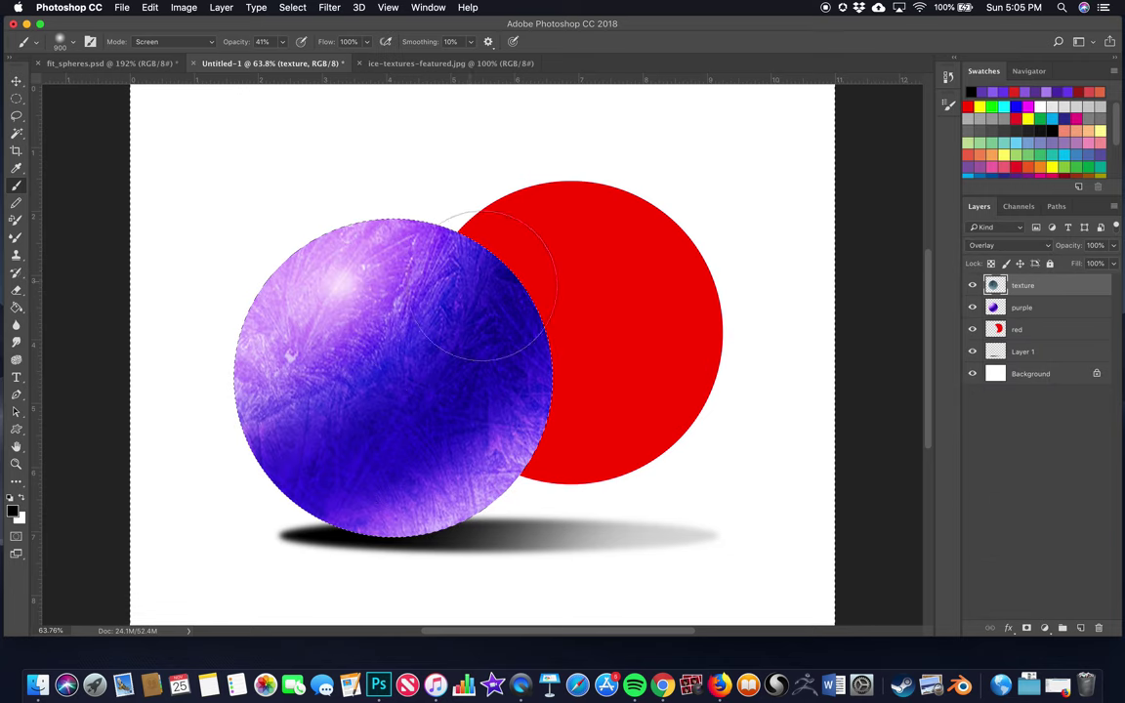
left_click(1048, 246)
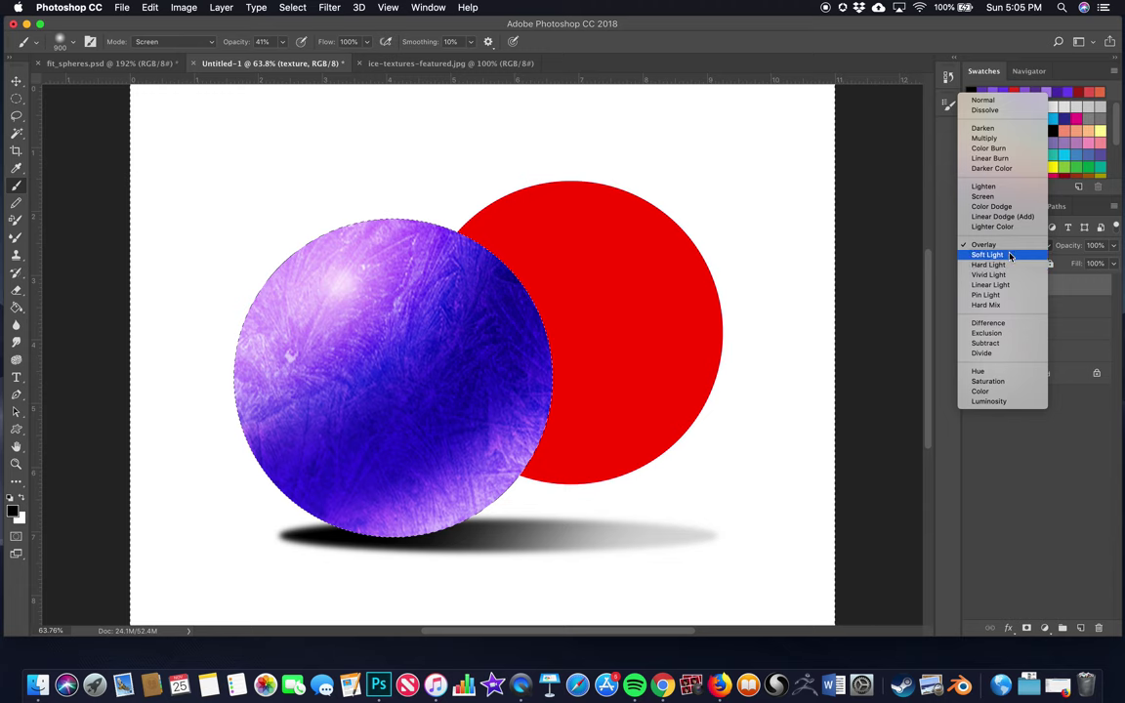
left_click(1006, 256)
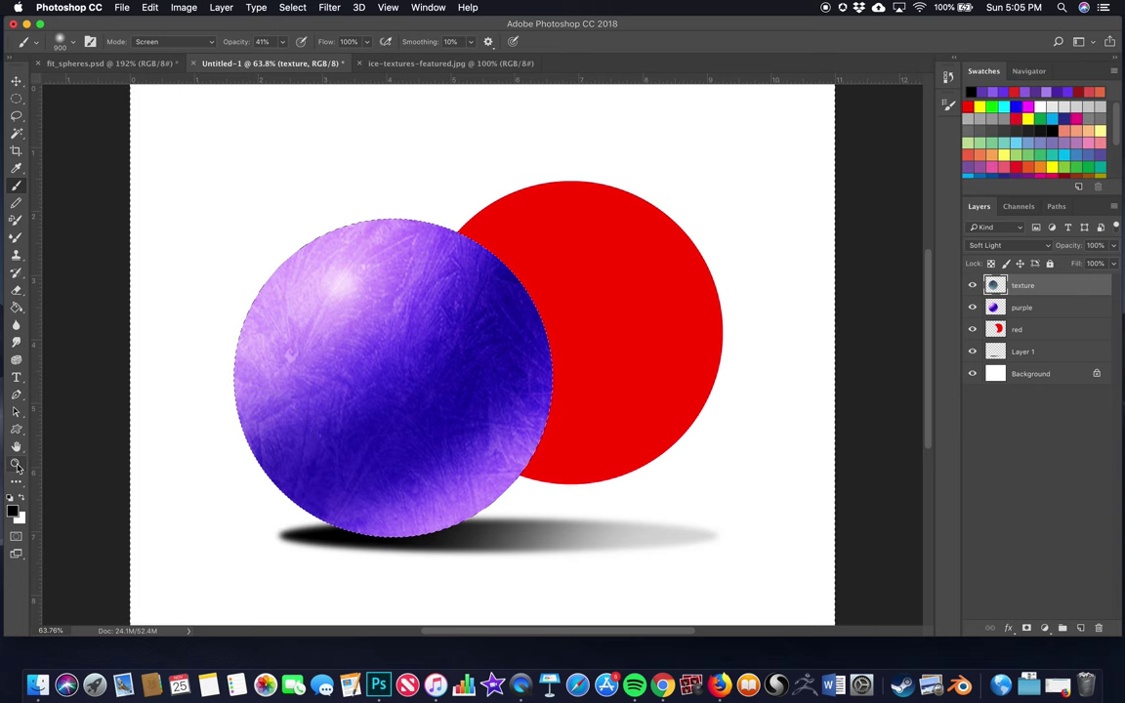
- Clear the selection and close the ice-textures-featured.jpg document, ending in the Untitled-1 document
key("z")
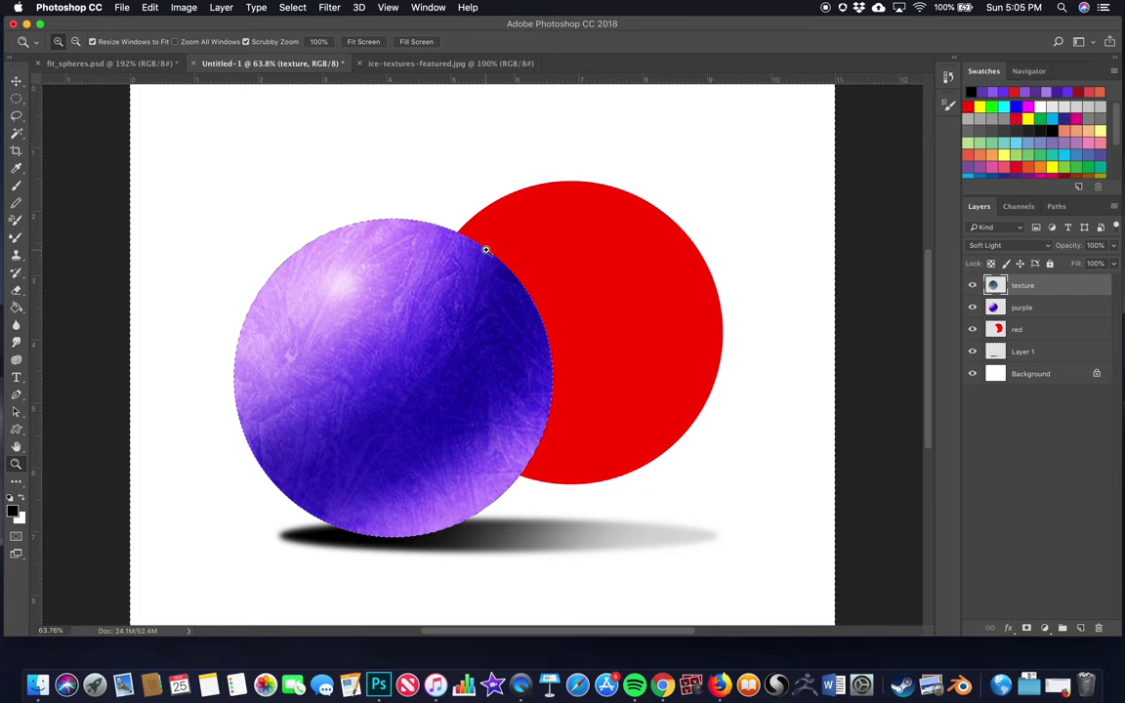
key("super+d")
left_click(109, 64)
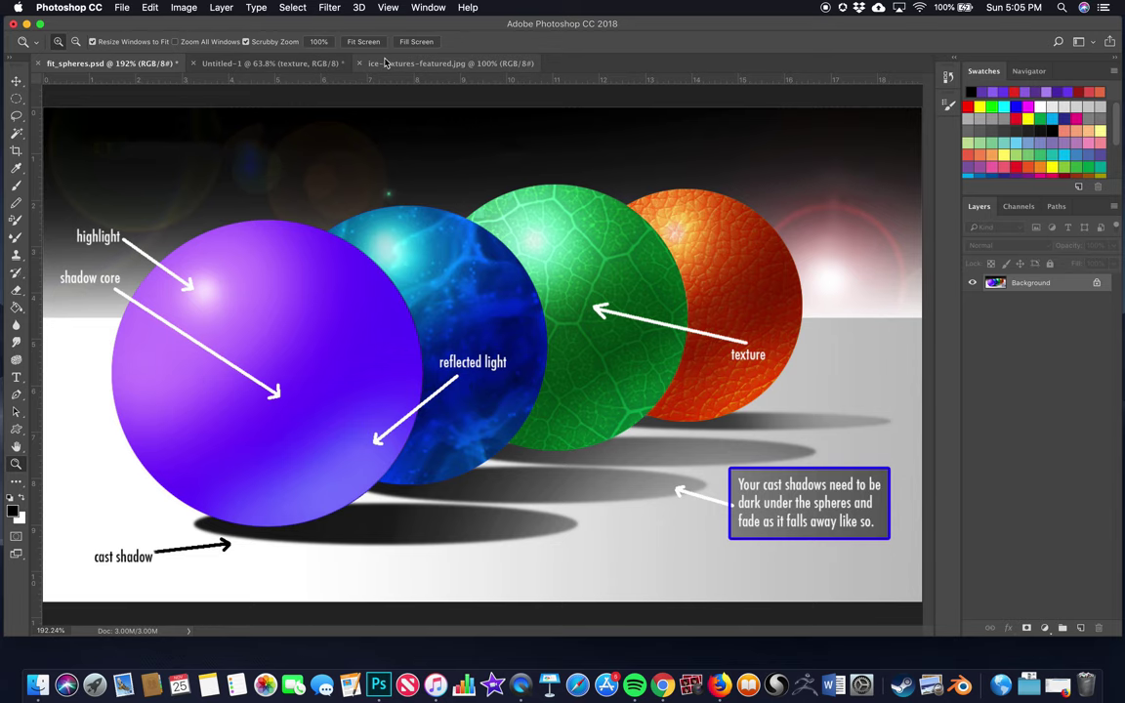
left_click(449, 63)
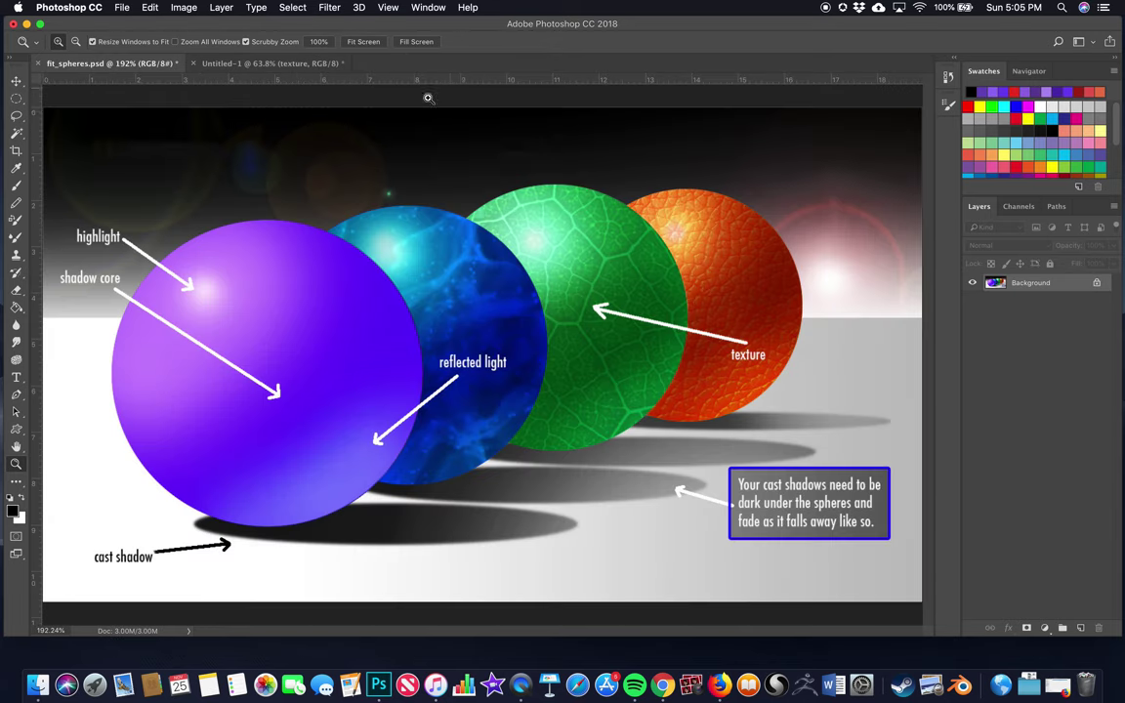
left_click(358, 63)
left_click(244, 64)
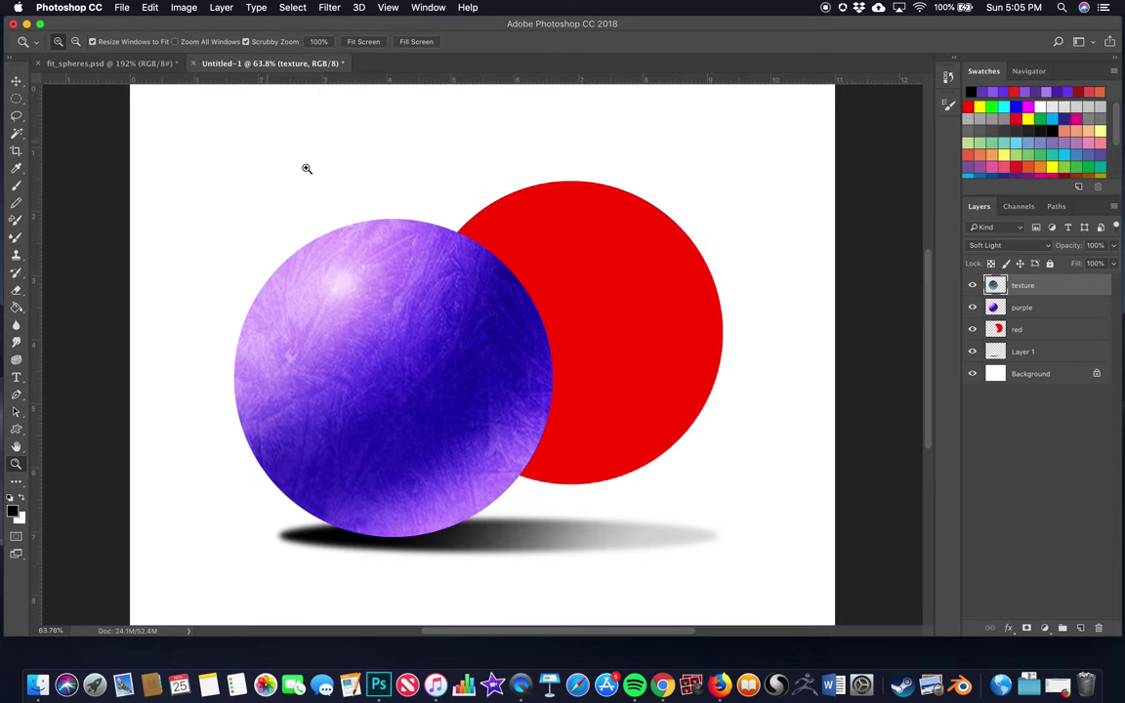
- Merge the texture and purple layers into a single layer
left_click_drag(360, 353, 360, 352)
left_click(459, 298)
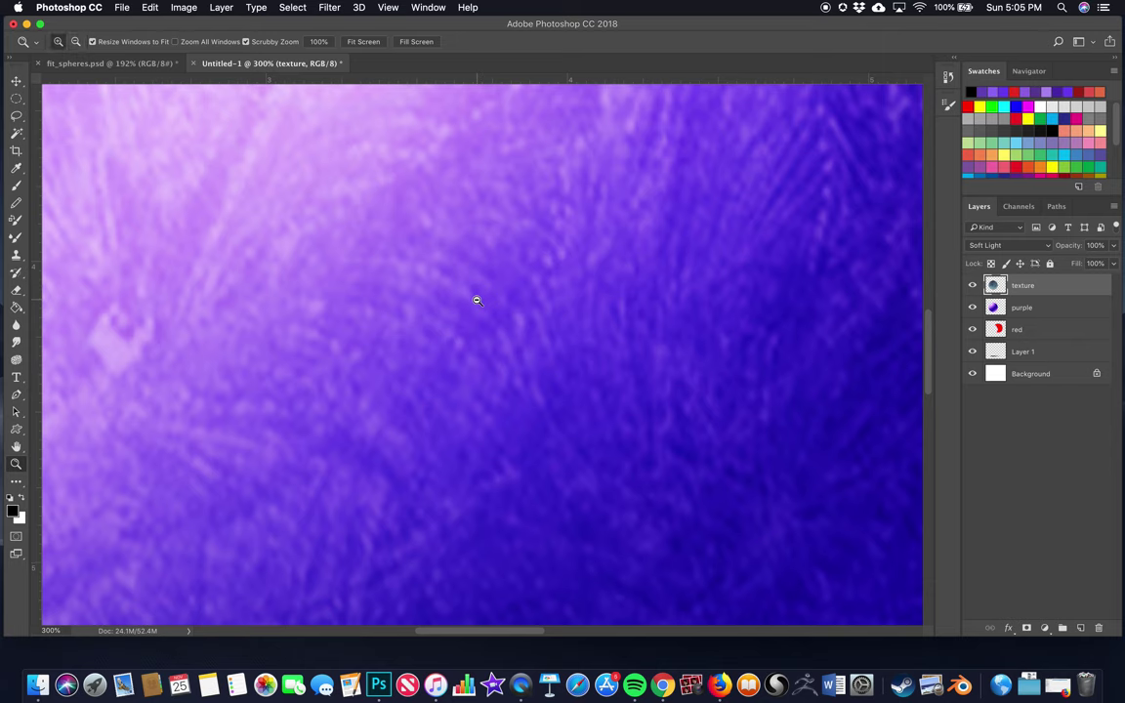
left_click(474, 305, "alt")
left_click(483, 285, "alt")
left_click(459, 277)
left_click(465, 250)
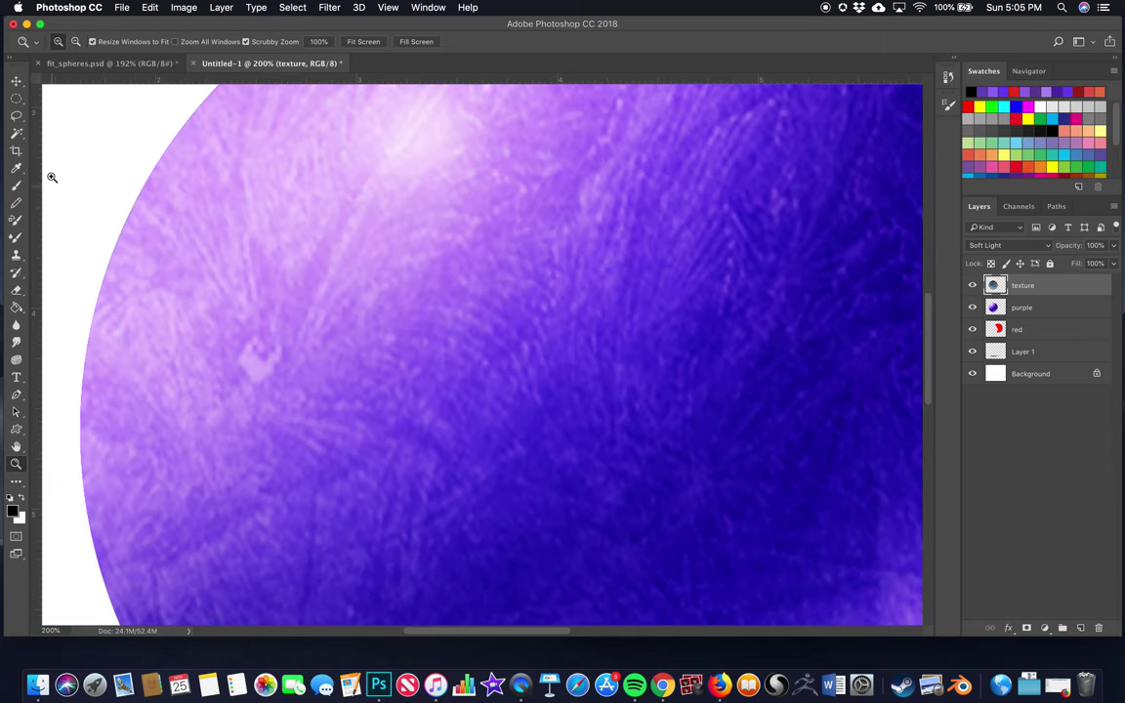
left_click(17, 186)
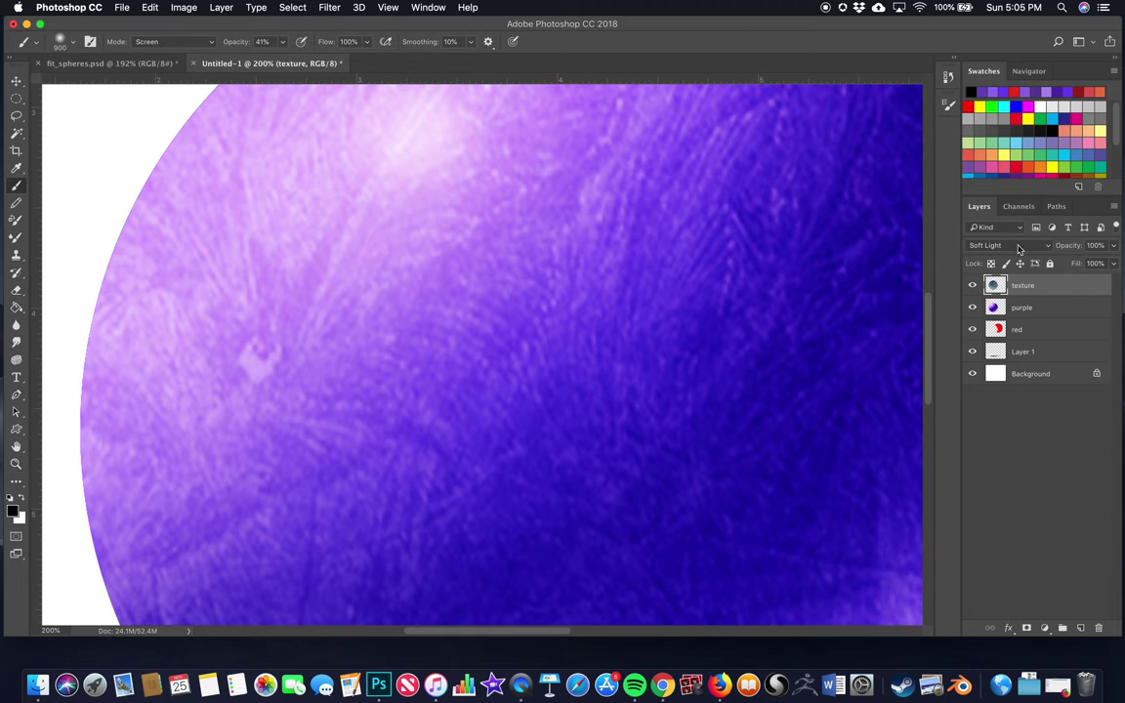
left_click(1061, 297)
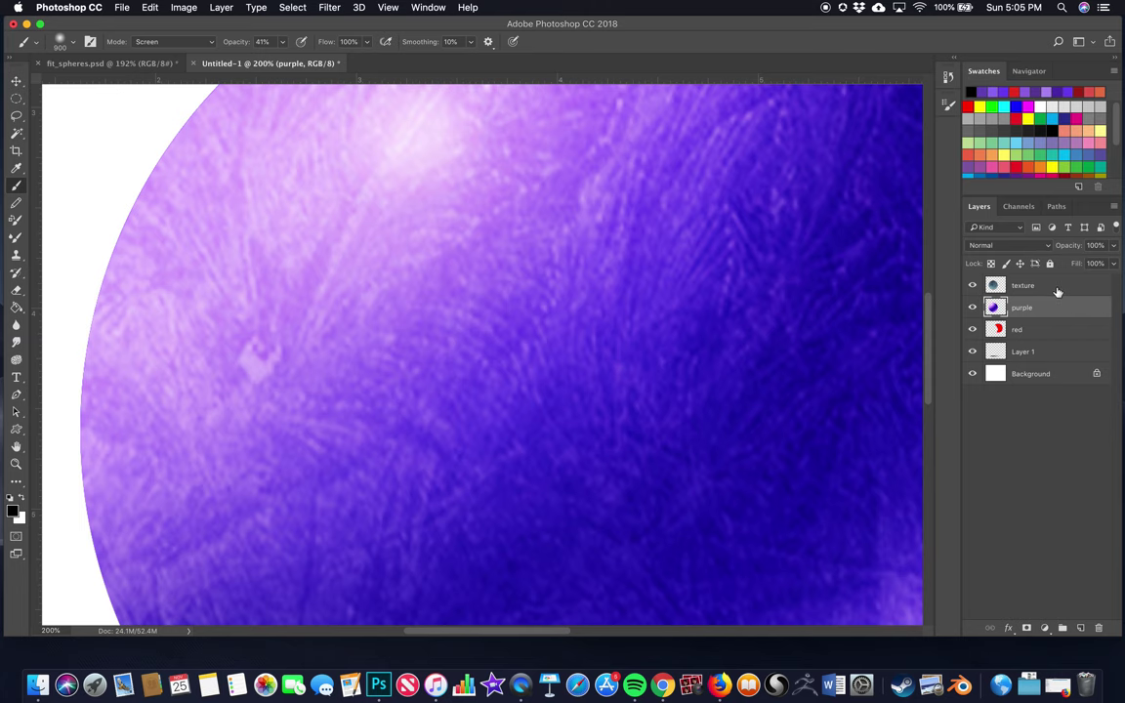
left_click(1057, 286, "shift")
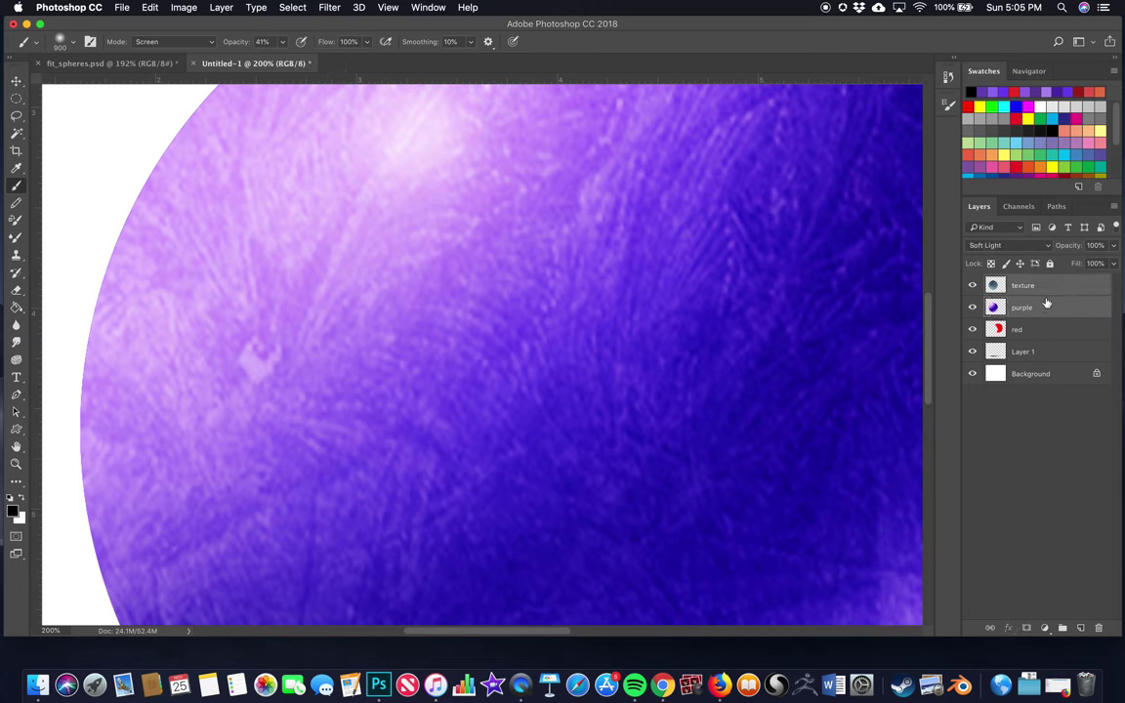
left_click(1115, 207)
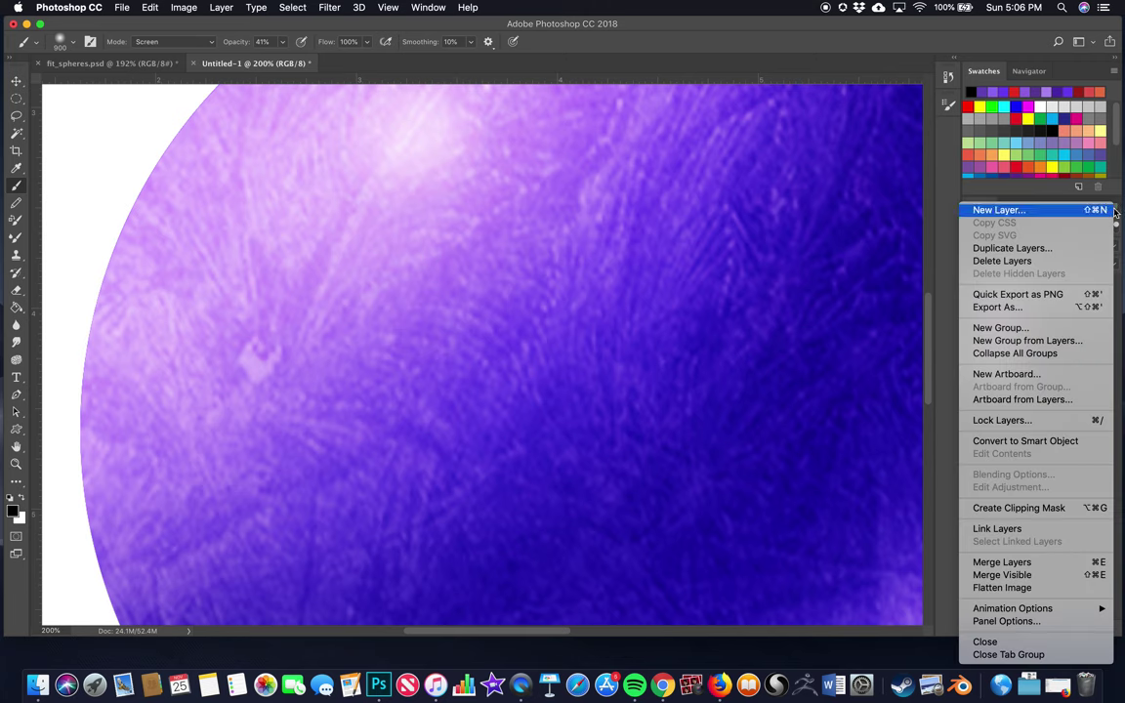
left_click(1114, 208)
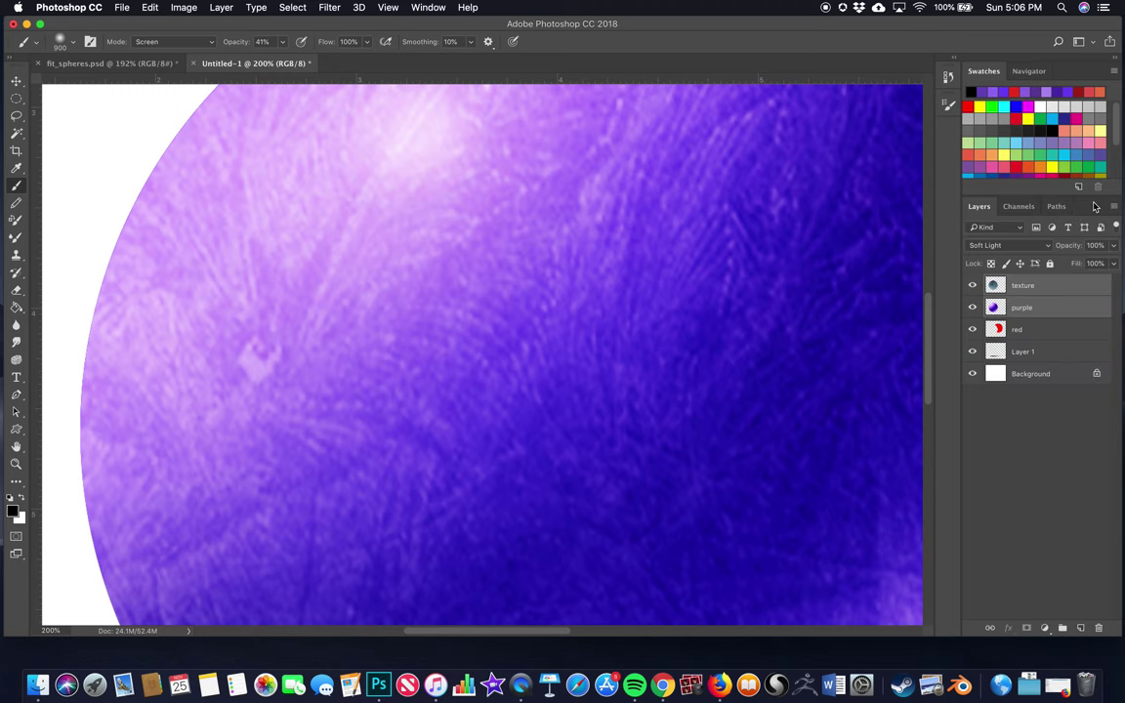
left_click(1114, 209)
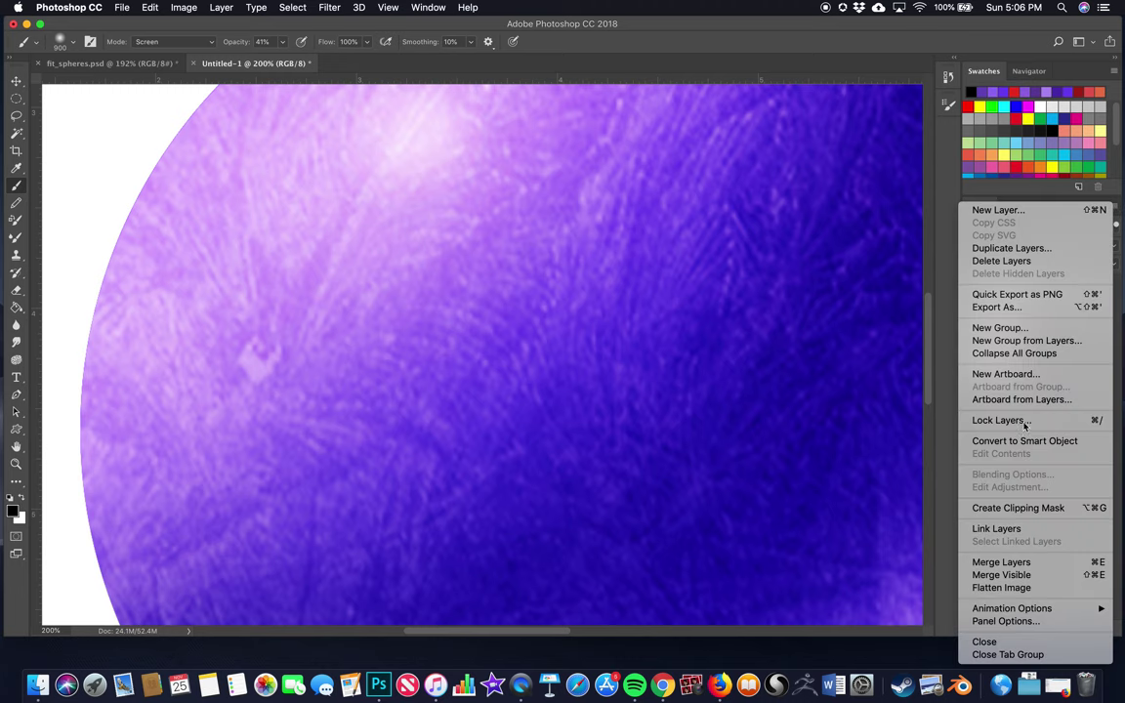
left_click(1004, 563)
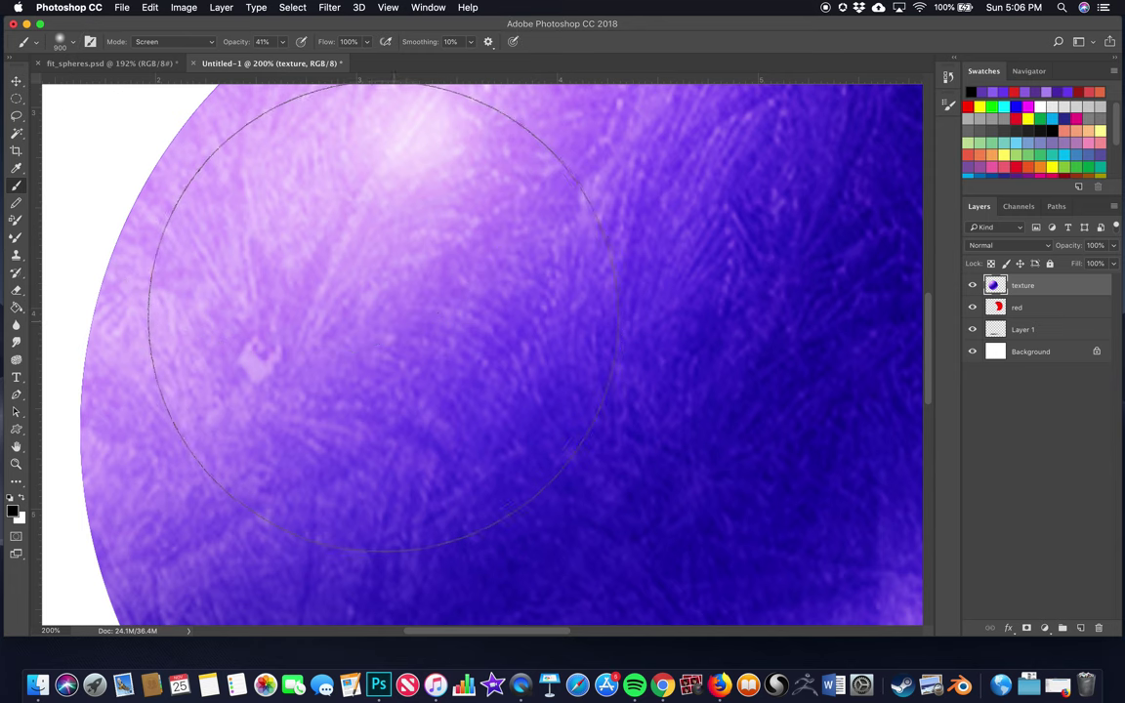
- Reduce the brush size to 40 and set the brush's blending mode to Multiply
key("bracketleft")
key("bracketleft")
key("bracketleft")
key("bracketleft")
key("bracketleft")
key("bracketleft")
key("bracketleft")
key("bracketleft")
key("bracketleft")
key("bracketleft")
key("bracketleft")
key("bracketleft")
key("bracketleft")
key("bracketleft")
key("bracketleft")
key("bracketleft")
key("bracketleft")
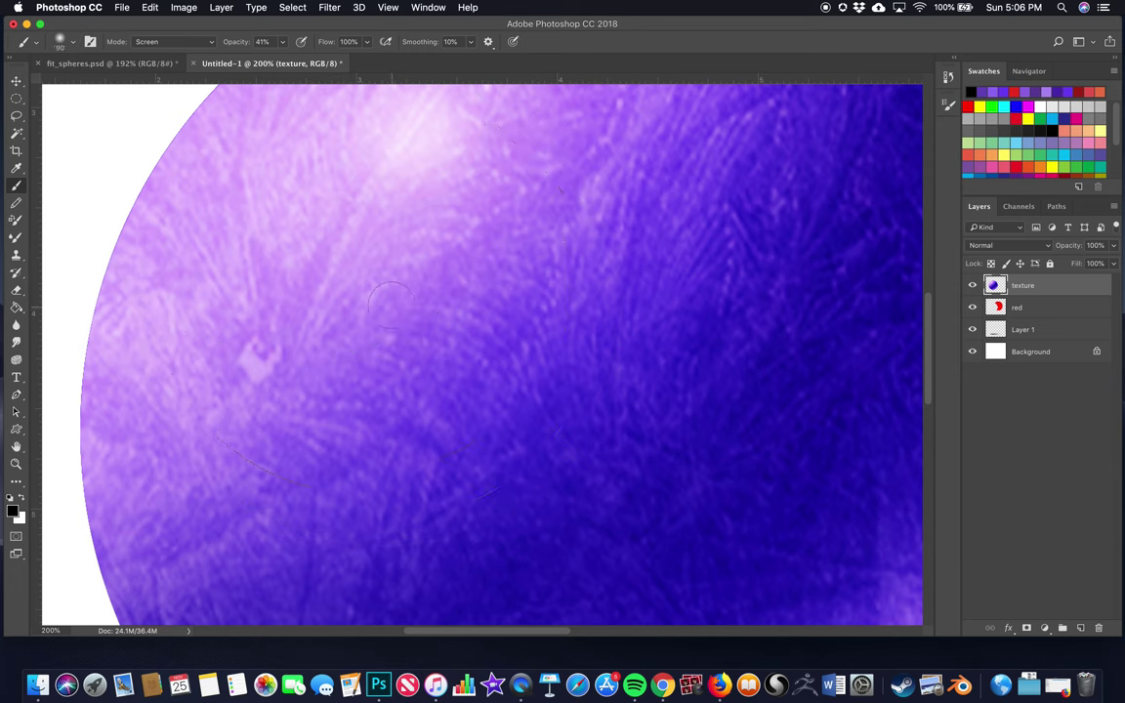
left_click(201, 45)
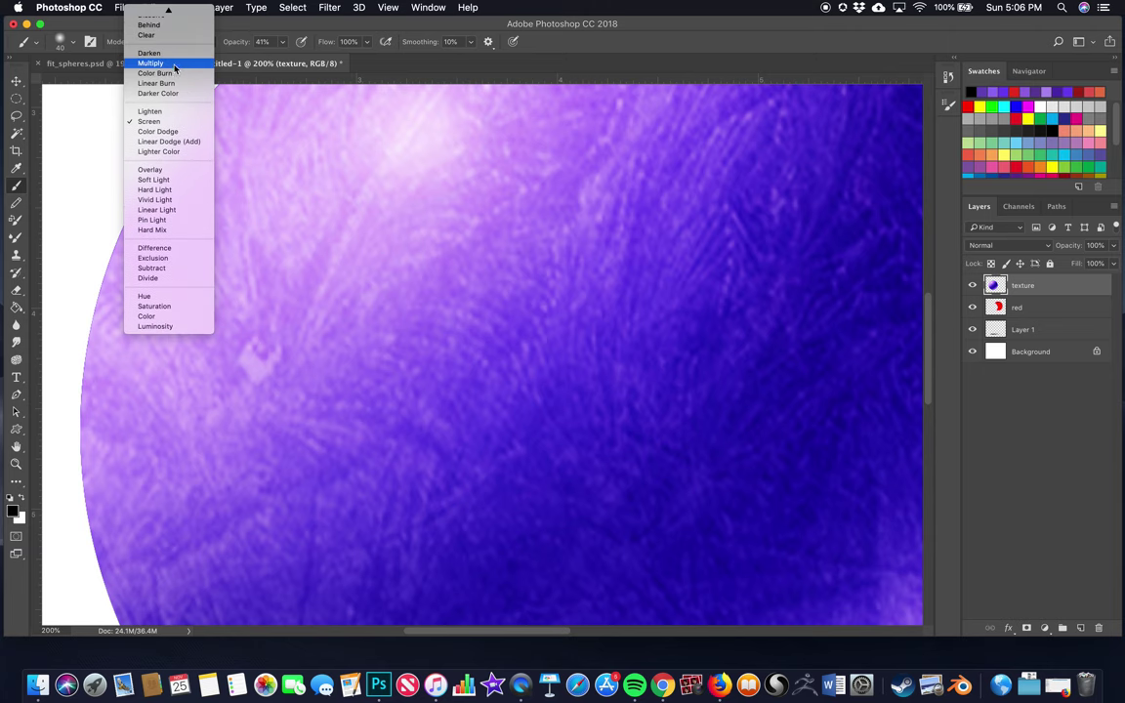
left_click(175, 64)
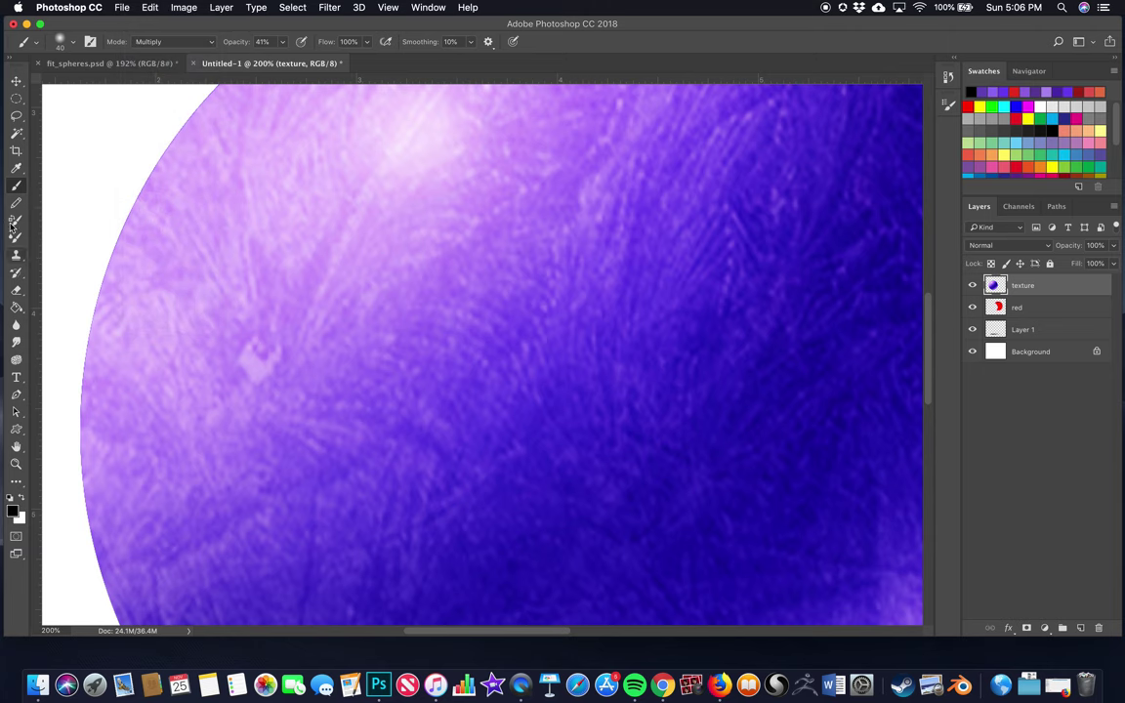
- Sample a dark blue-violet from the sphere's shadow area with the Eyedropper as the Brush tool's paint color
left_click(16, 167)
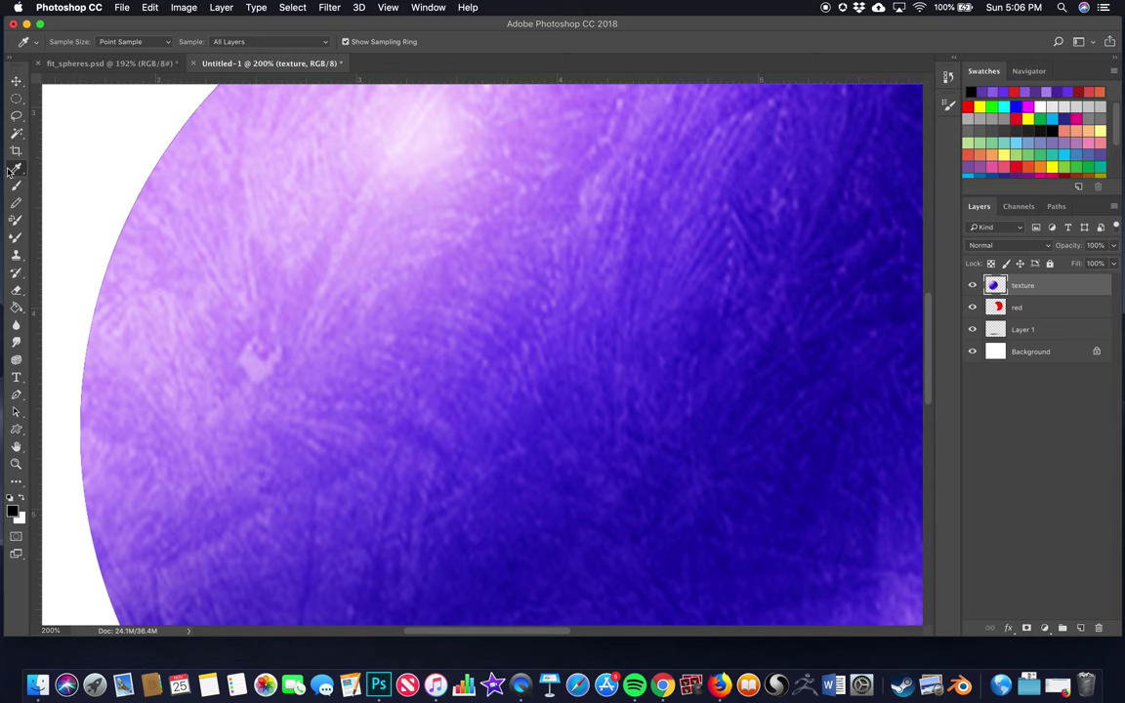
left_click(16, 168)
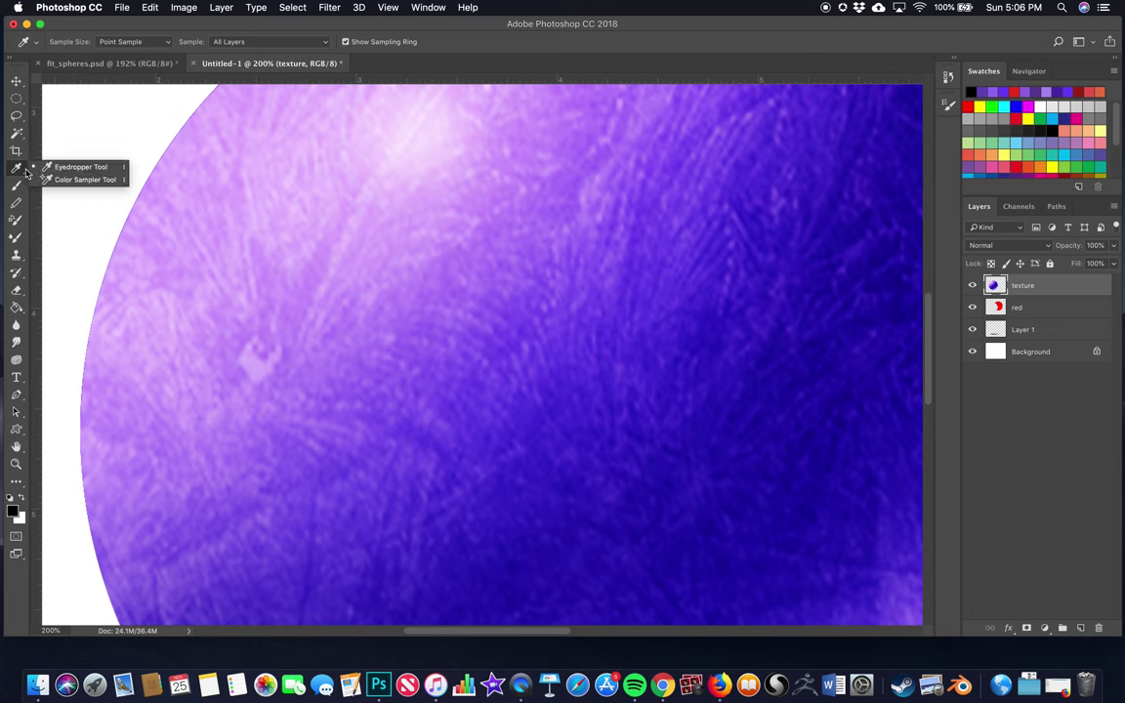
left_click(88, 167)
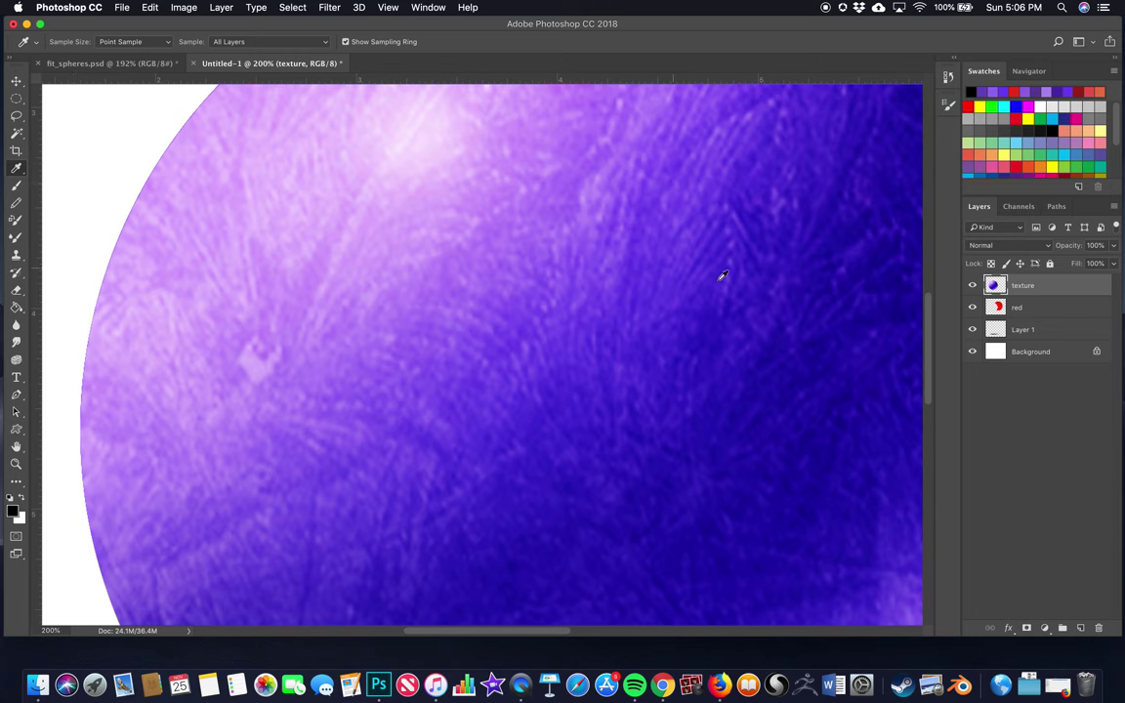
left_click(721, 336)
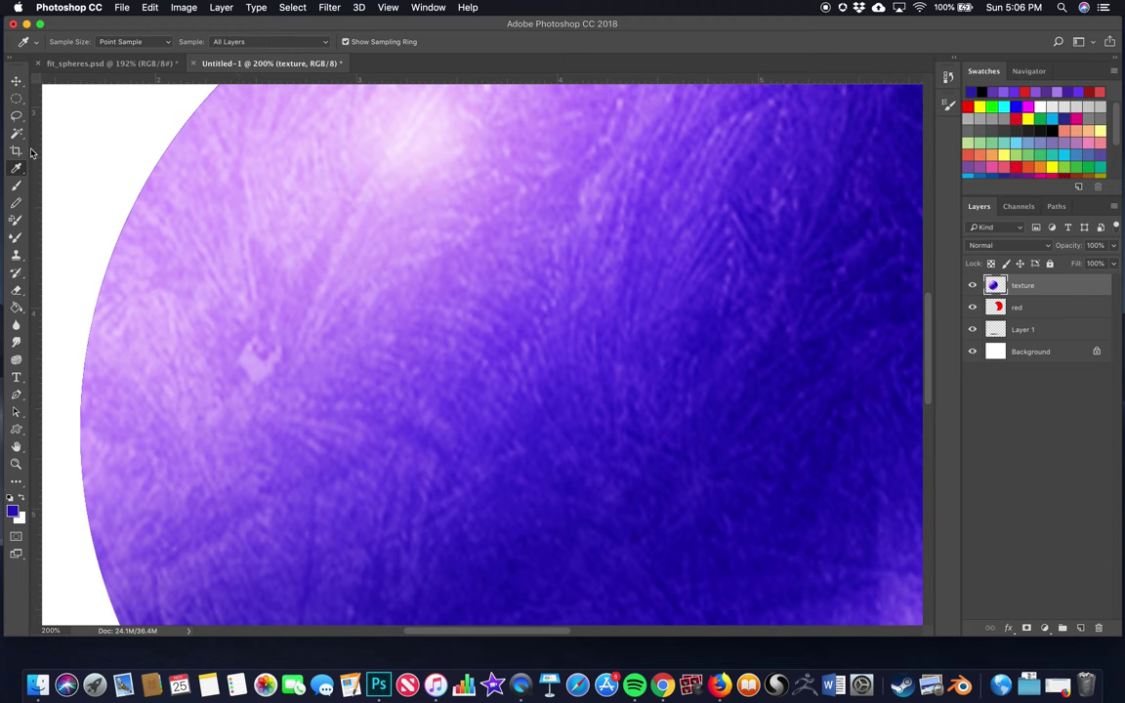
left_click(16, 186)
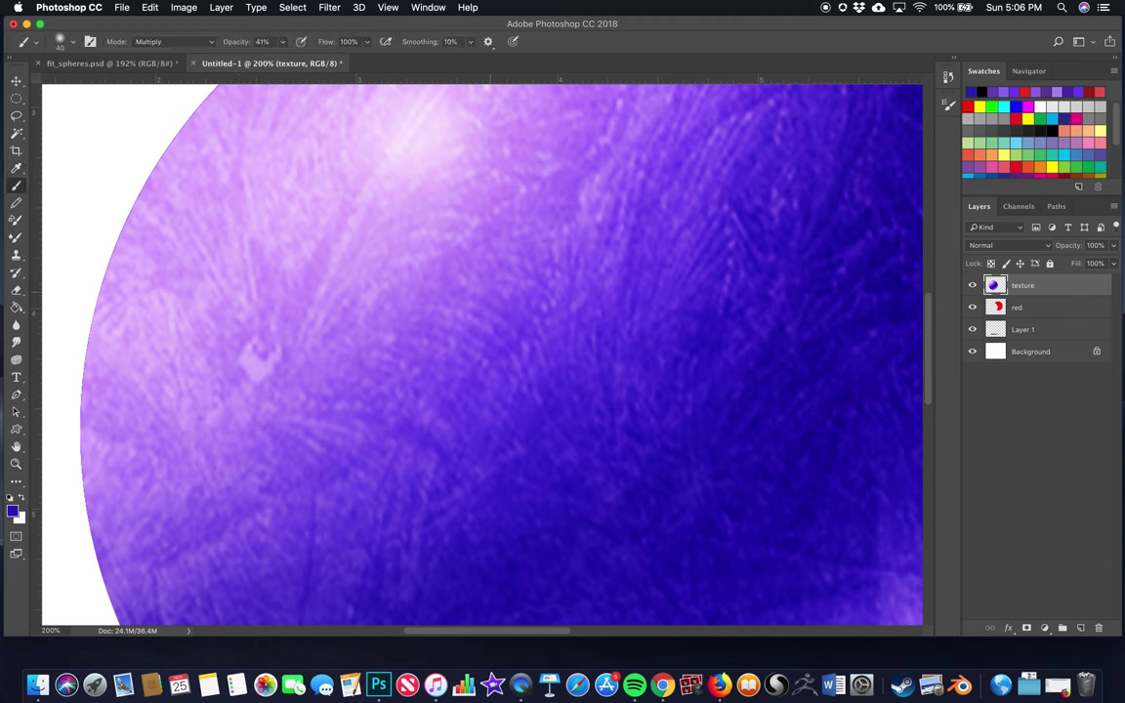
- Reduce the brush size to 10 and revert the trial dark strokes on the purple sphere to the Merge Layers history state
left_click_drag(575, 181, 565, 207)
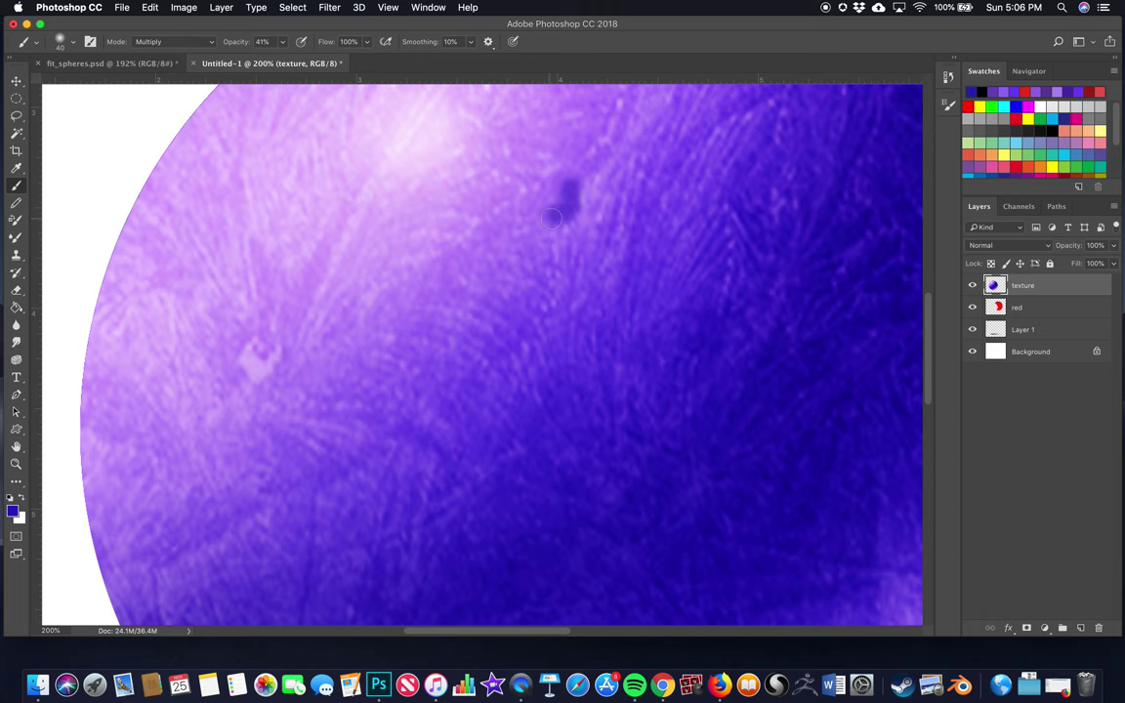
key("bracketleft")
key("bracketleft")
key("bracketleft")
left_click(947, 76)
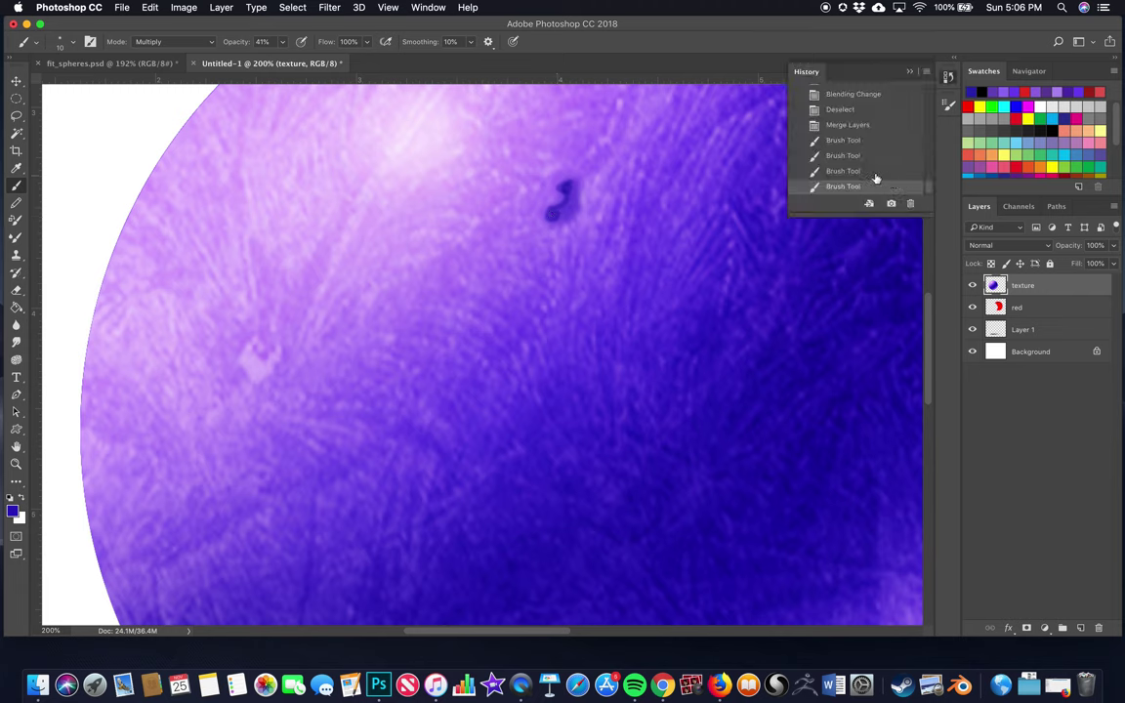
left_click(835, 127)
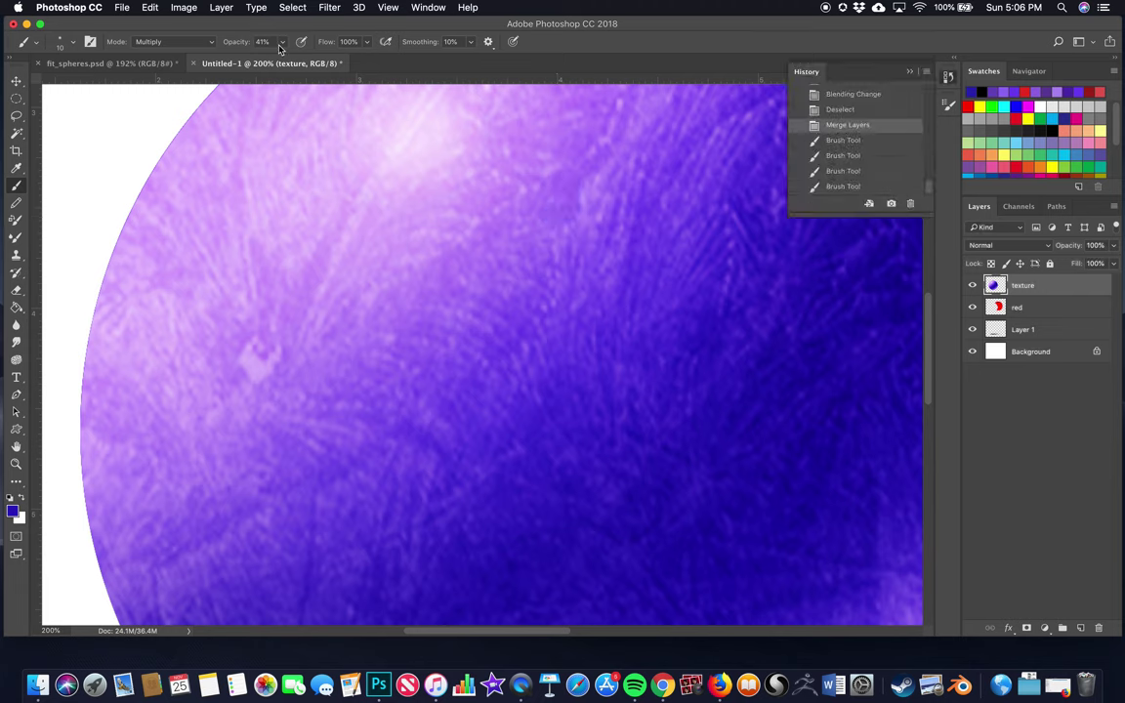
- Lower the brush opacity to 23% and paint a small dark dent on the purple sphere, just below and beside its highlight
mouse_move(283, 46)
left_mouse_down()
mouse_move(278, 58)
mouse_move(256, 58)
mouse_move(271, 62)
left_mouse_up()
mouse_move(550, 197)
left_mouse_down()
mouse_move(576, 182)
mouse_move(558, 207)
left_mouse_up()
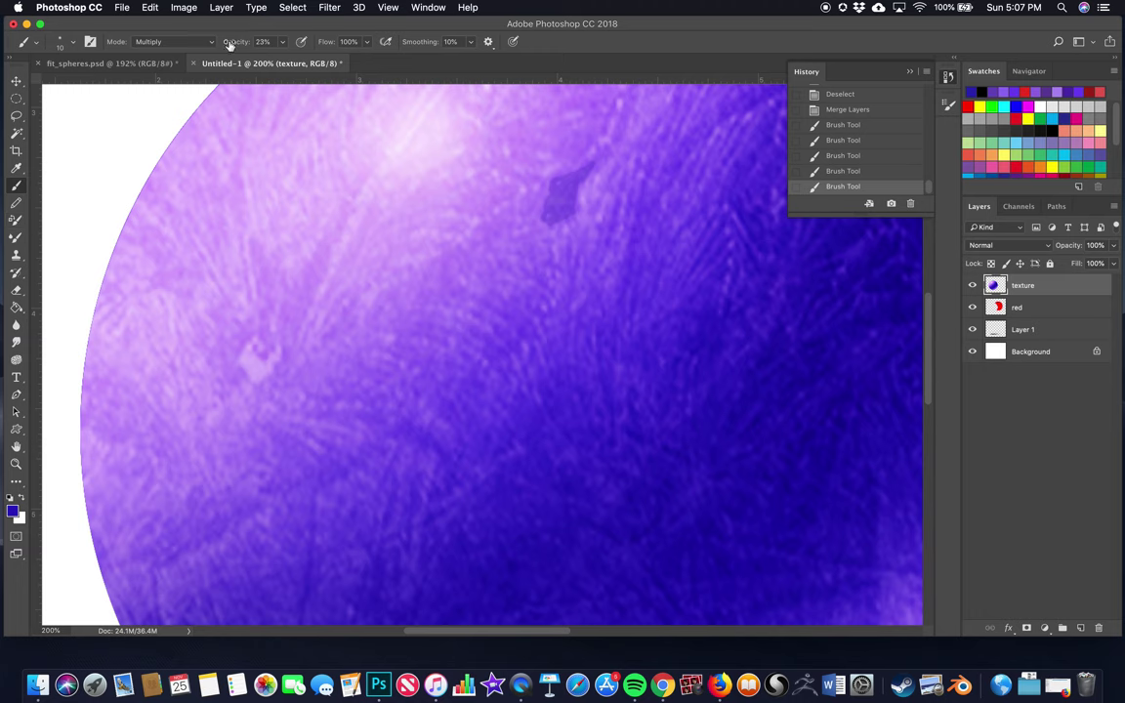
- Set the brush's blending mode to Screen and sample a light purple from the sphere's lit area as the paint color
left_click(200, 42)
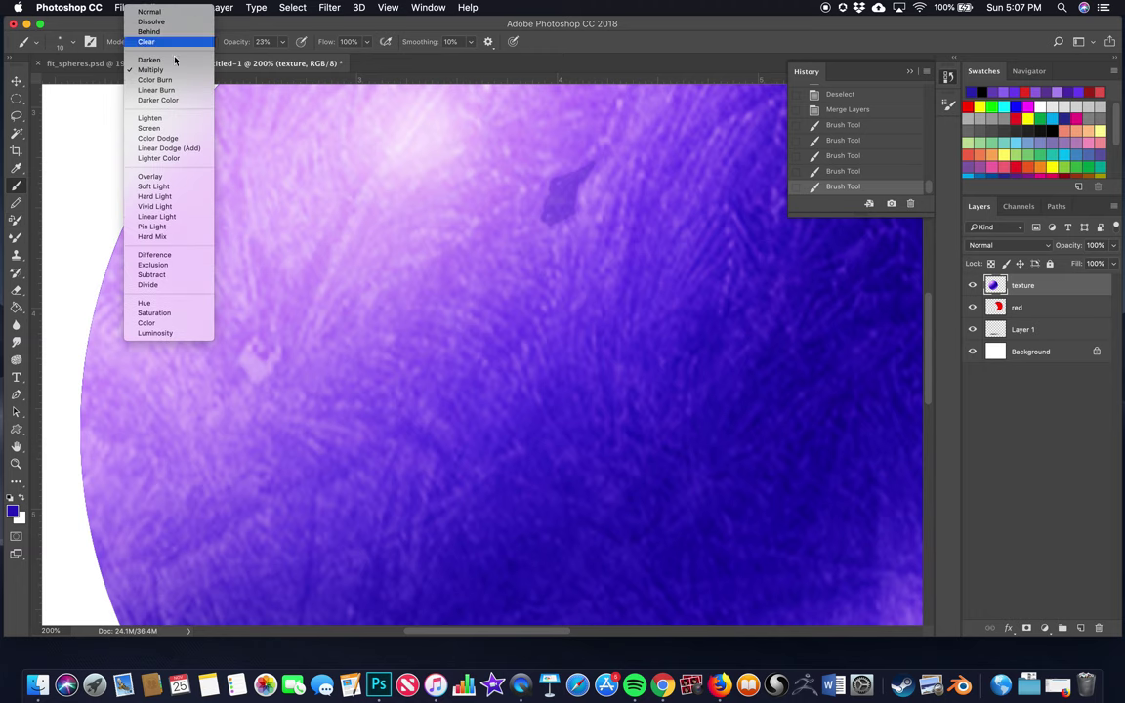
left_click(151, 128)
left_click(15, 168)
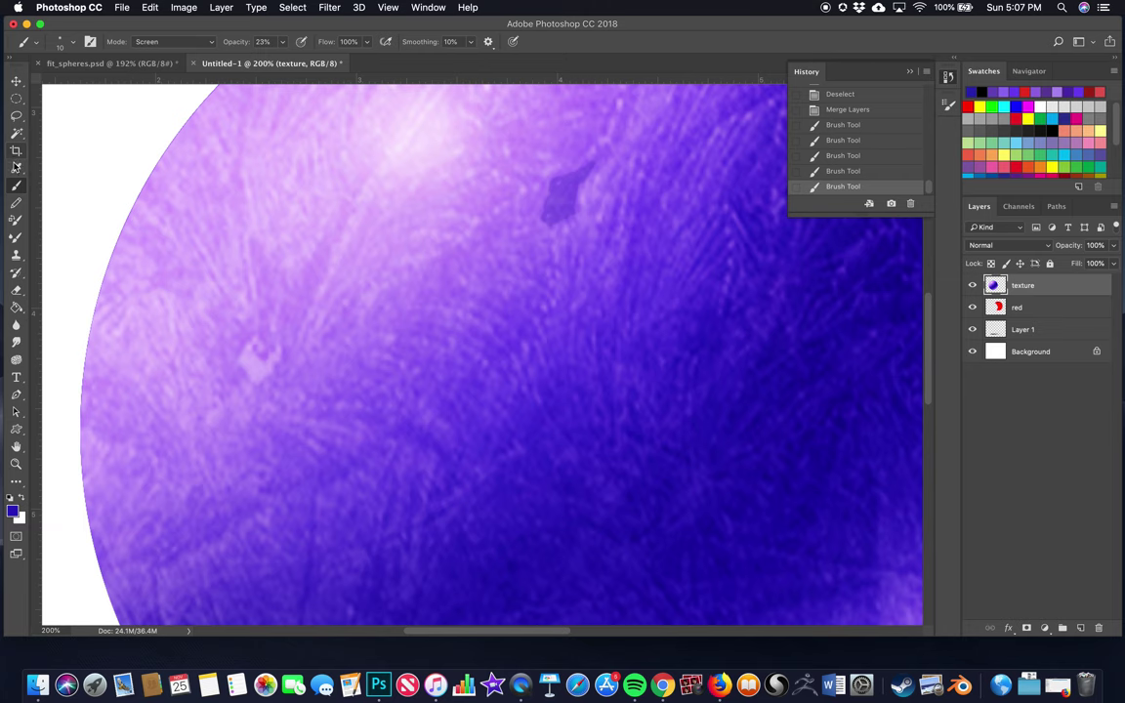
left_click(366, 236)
left_click(17, 186)
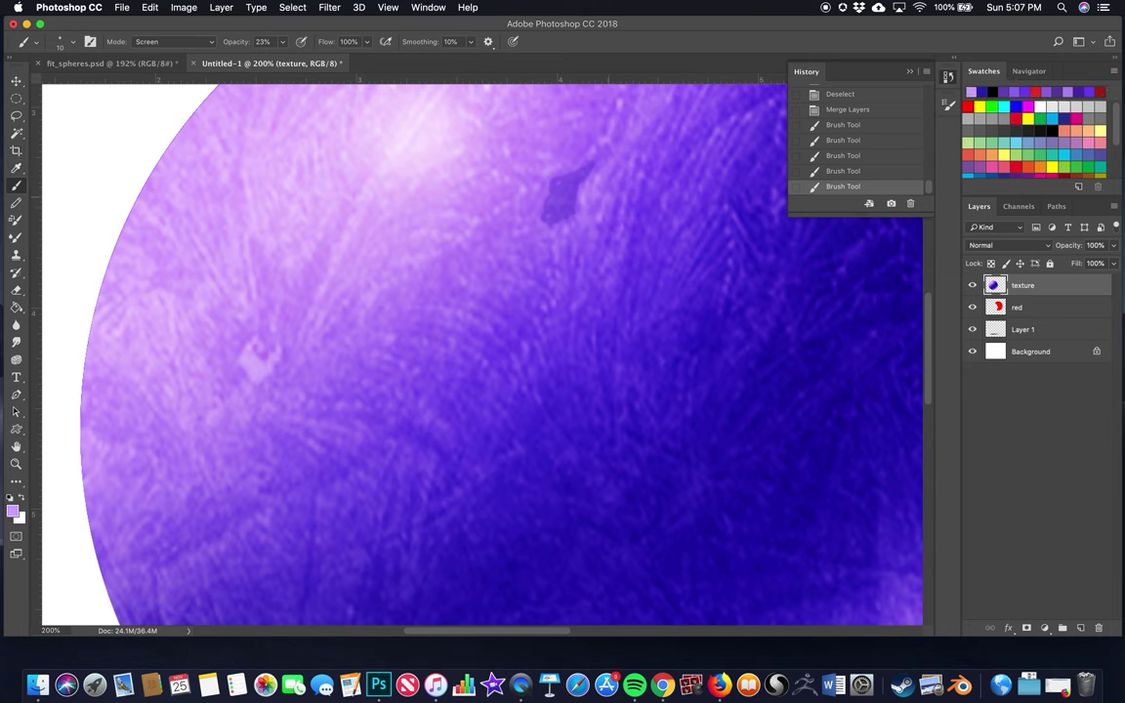
- Paint light edges around the dark dent and thin light crack lines extending from it across the sphere
mouse_move(589, 178)
left_mouse_down()
mouse_move(527, 166)
mouse_move(577, 207)
left_mouse_up()
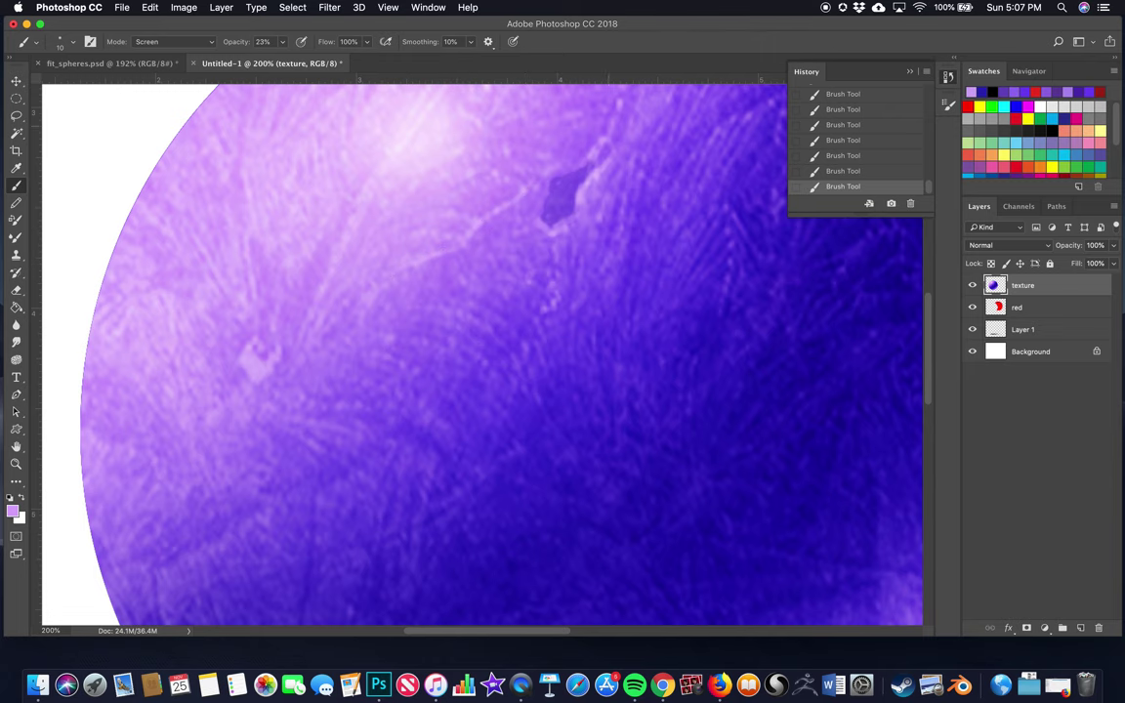
key("super+0")
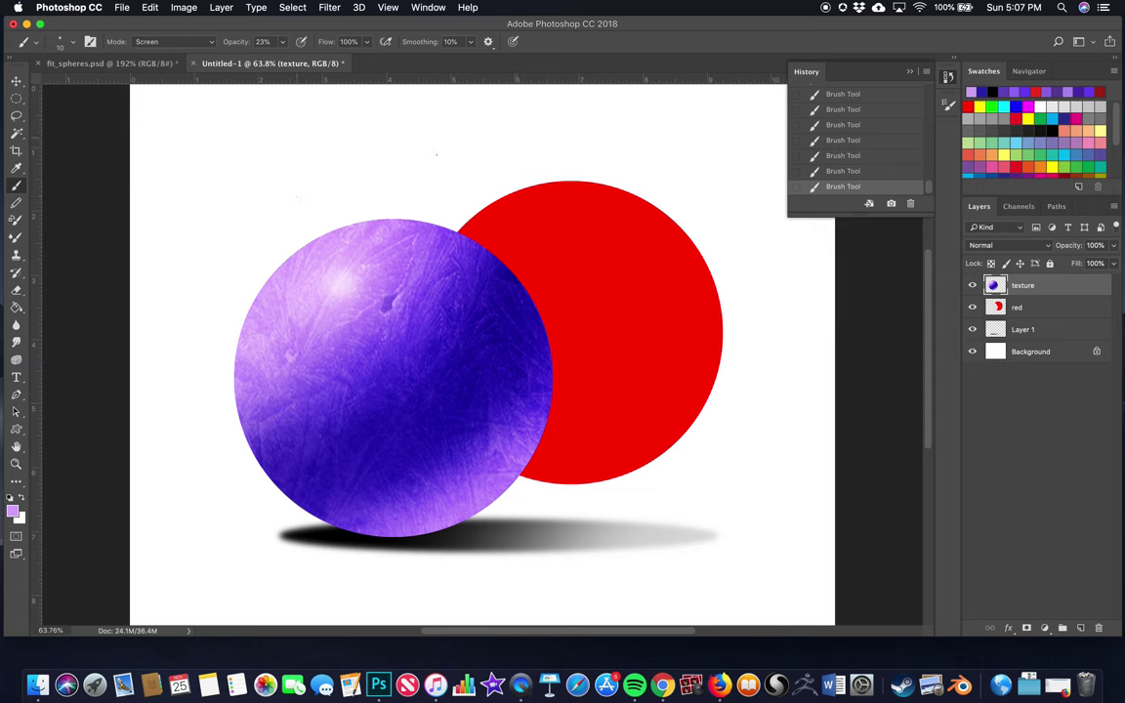
- Load the texture layer's transparency as a new selection and invert it to select everything outside the purple sphere
left_click(16, 80)
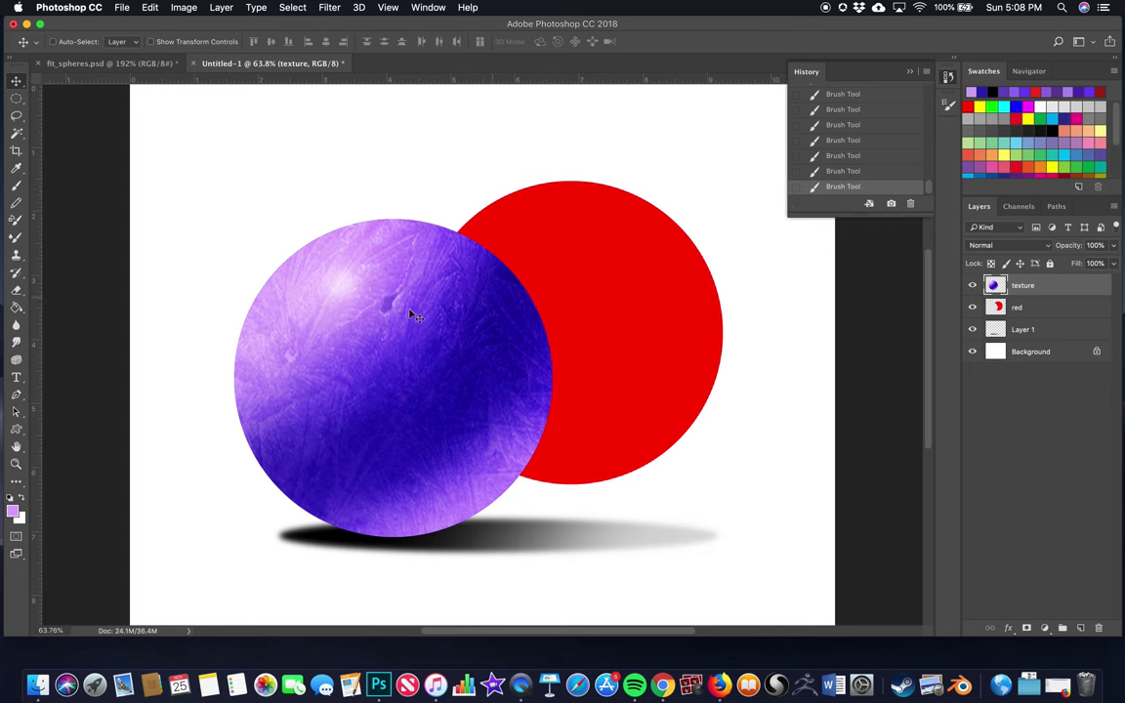
left_click(292, 7)
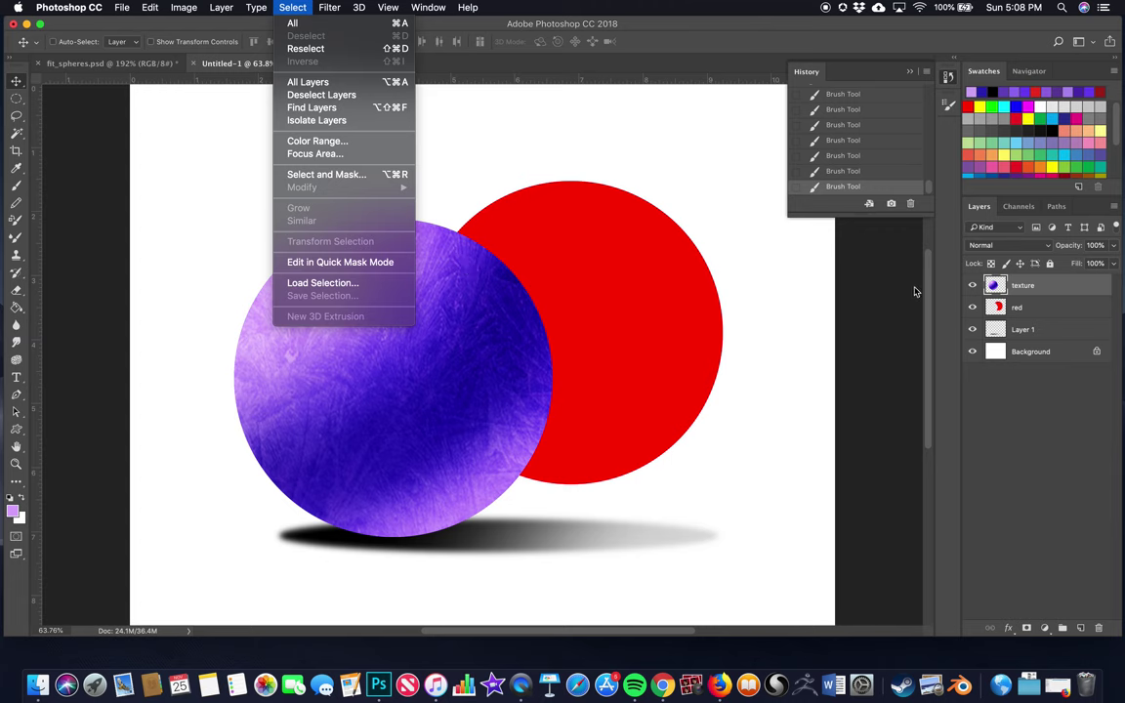
left_click(342, 279)
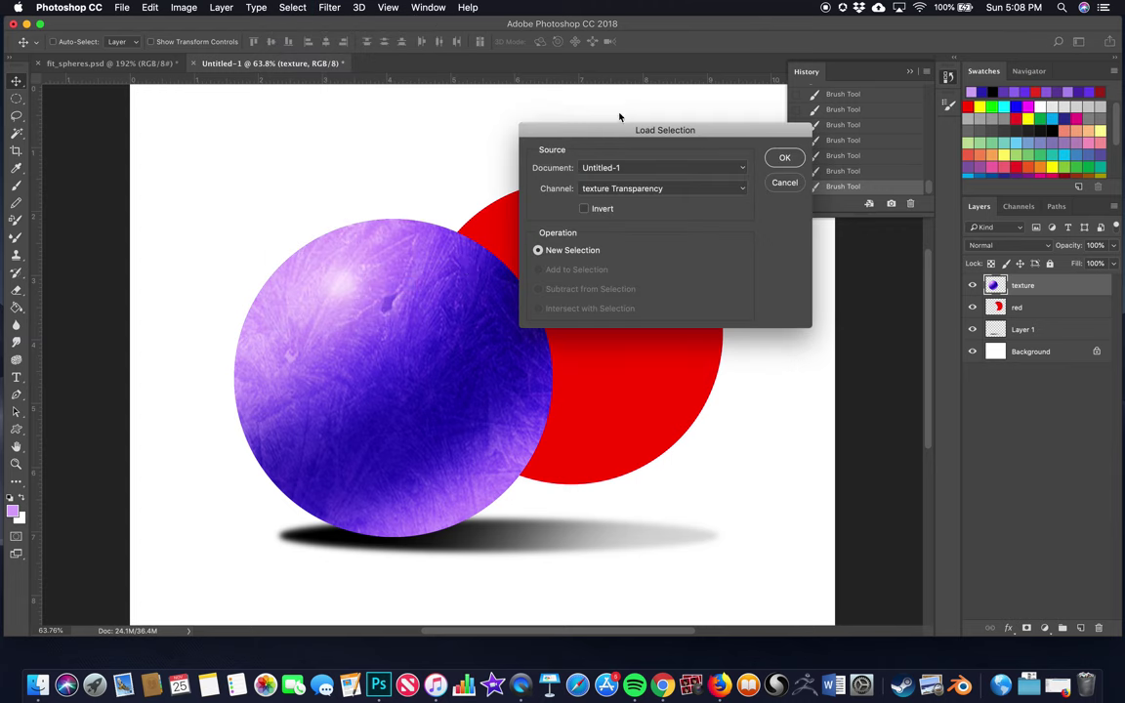
left_click(783, 159)
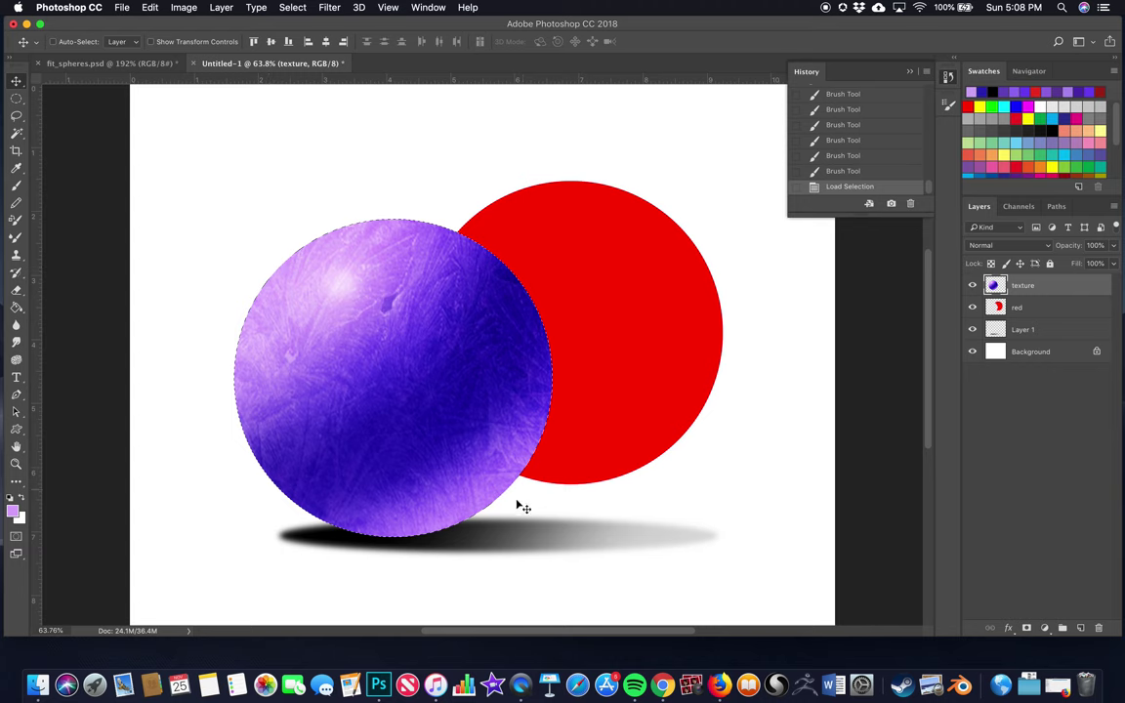
left_click(291, 6)
left_click(301, 62)
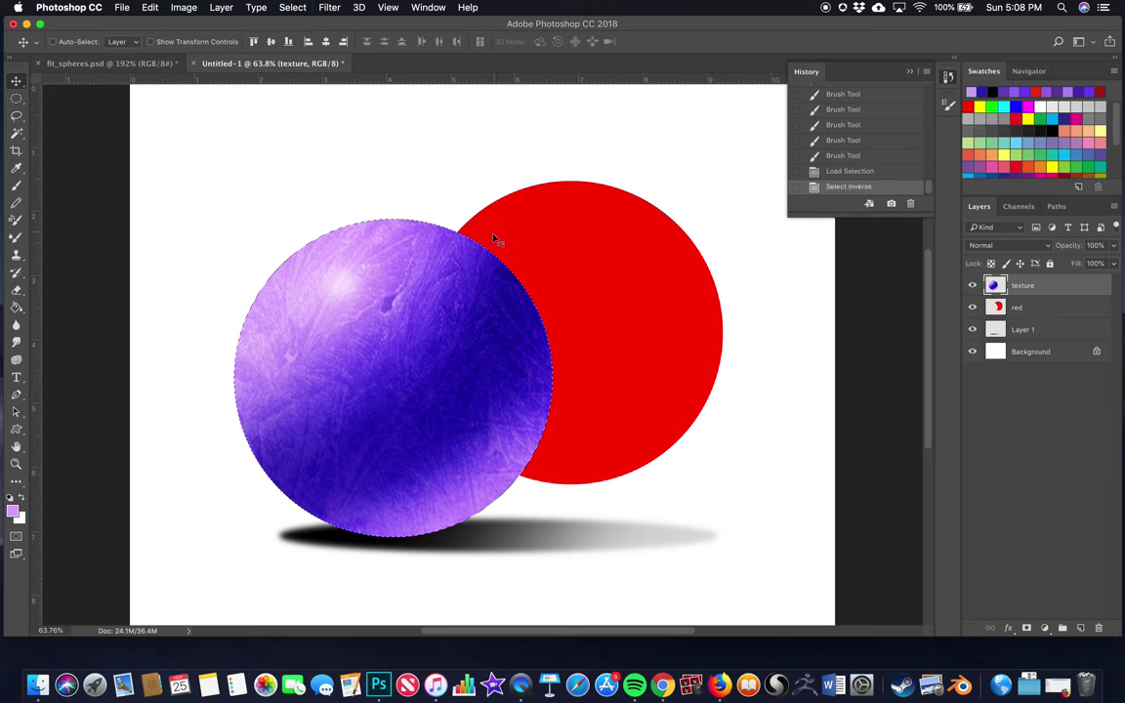
left_click(292, 7)
left_click(454, 148)
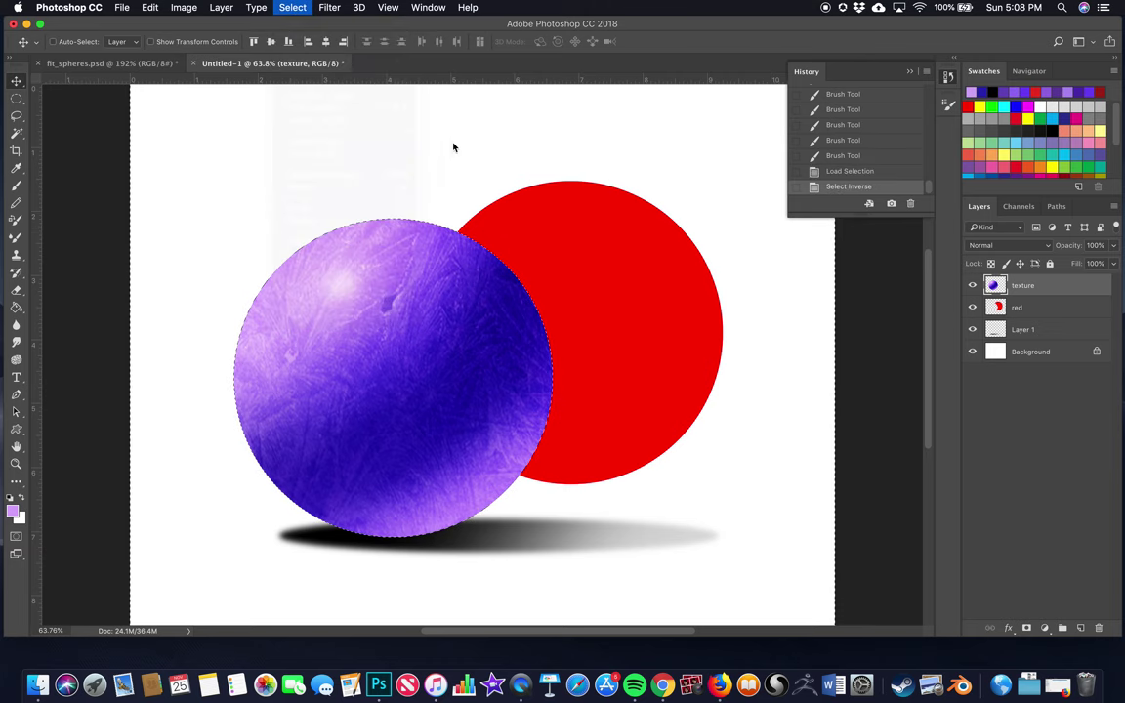
- Enlarge the brush to 90 and paint light purple strokes above the sphere, within the inverted selection
left_click(15, 184)
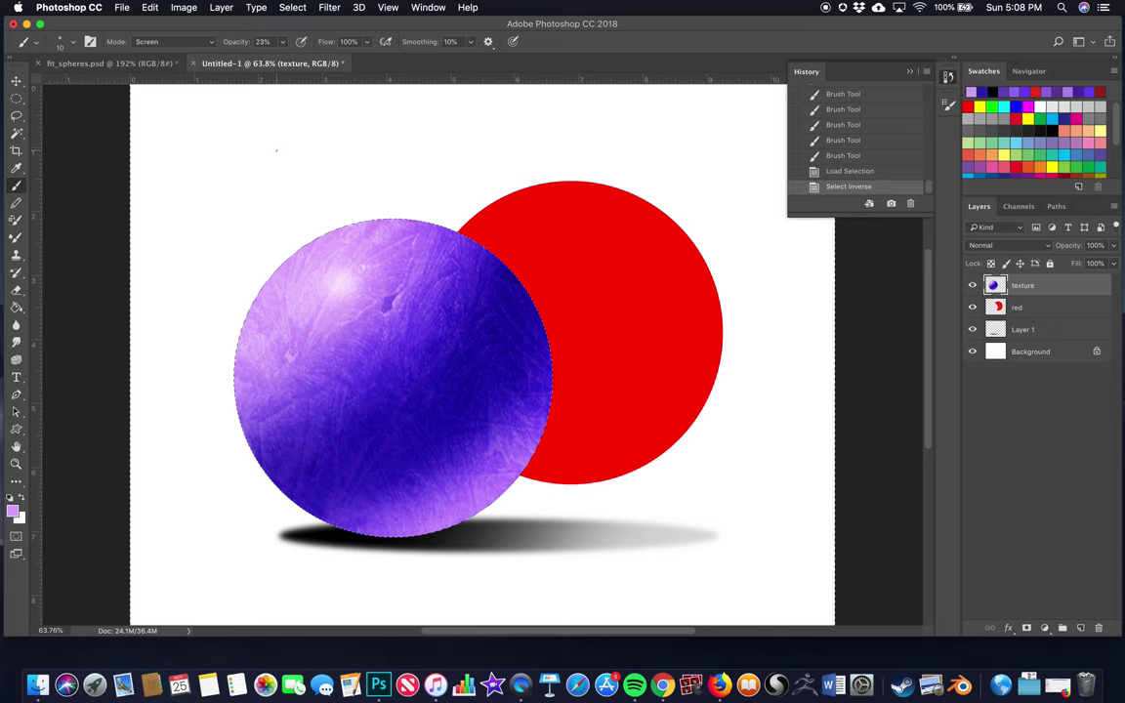
key("bracketright")
key("bracketright")
key("bracketright")
key("bracketright")
key("bracketright")
key("bracketright")
key("bracketright")
key("bracketright")
mouse_move(254, 131)
left_mouse_down()
mouse_move(342, 216)
mouse_move(277, 146)
mouse_move(329, 163)
mouse_move(303, 135)
left_mouse_up()
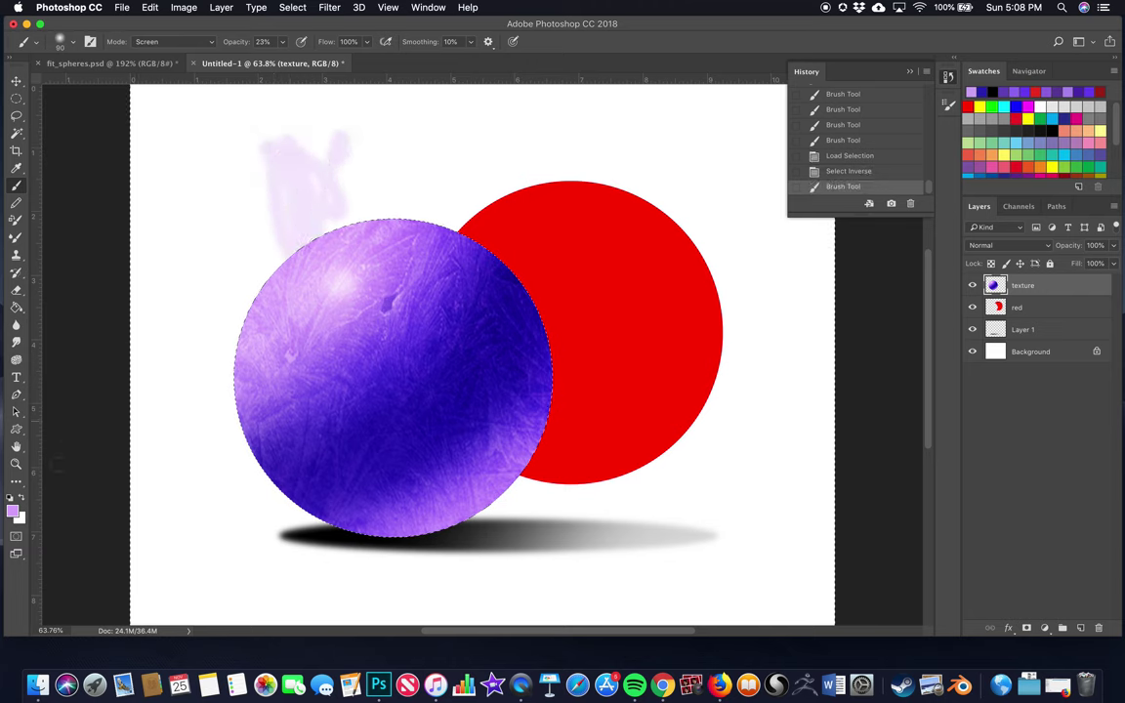
- Reset the paint colors to default black and white and scribble in black across the sphere and its surroundings within the inverted selection
left_click(11, 497)
mouse_move(278, 143)
left_mouse_down()
mouse_move(317, 131)
mouse_move(322, 186)
mouse_move(355, 147)
mouse_move(378, 146)
mouse_move(405, 185)
mouse_move(419, 136)
left_mouse_up()
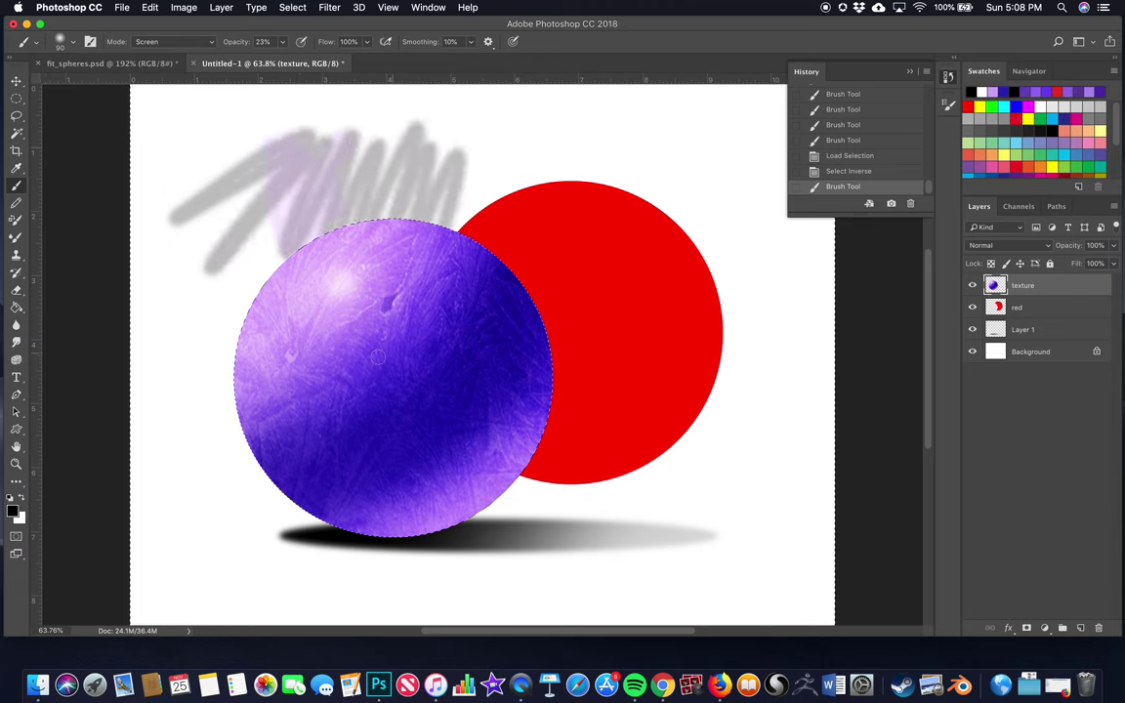
mouse_move(377, 357)
left_mouse_down()
mouse_move(210, 268)
mouse_move(141, 376)
mouse_move(273, 444)
mouse_move(698, 438)
mouse_move(547, 146)
mouse_move(859, 304)
mouse_move(813, 393)
left_mouse_up()
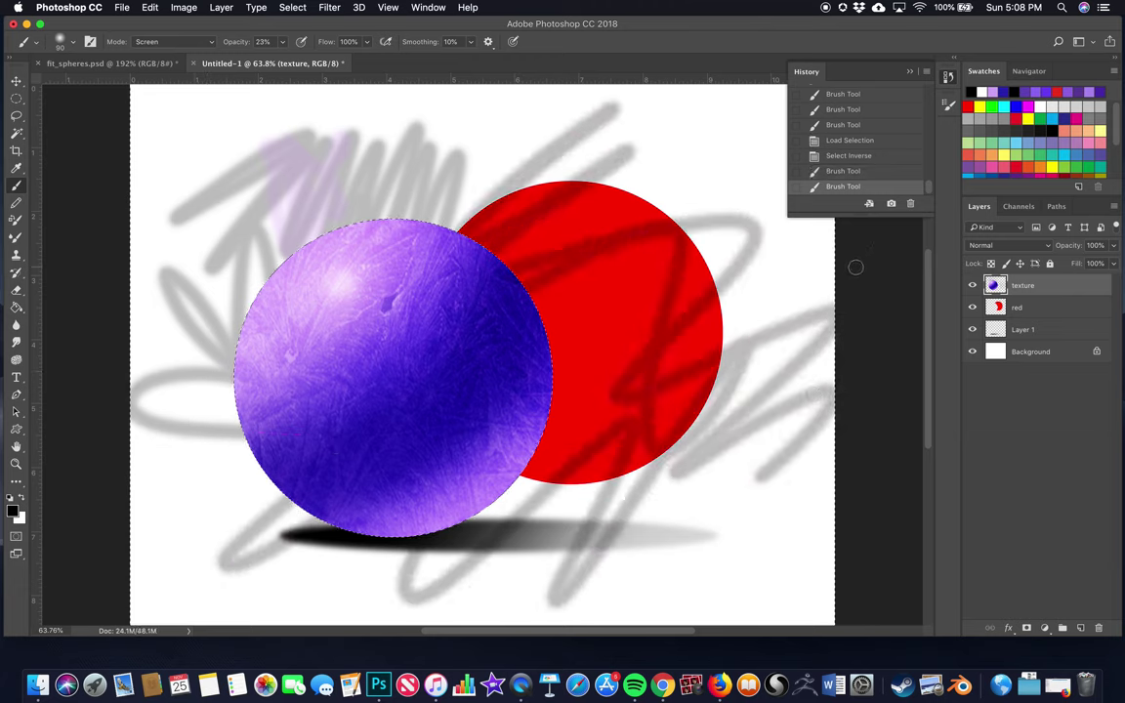